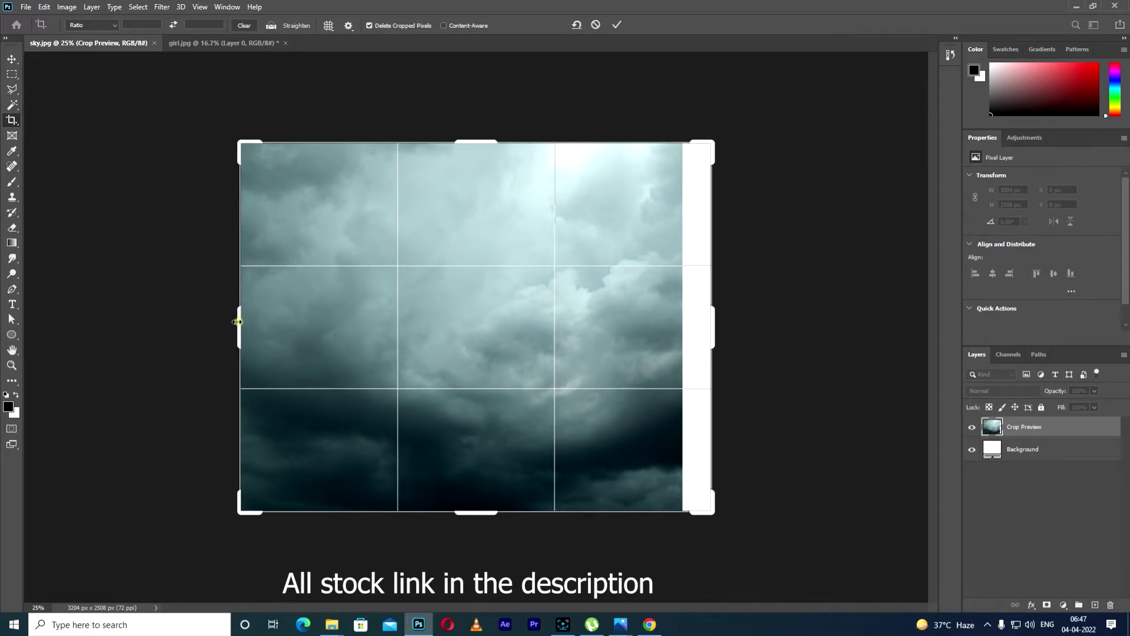
Step: Extend the sky image's canvas on both sides to 3396 px wide by cropping outward
drag(237, 321, 223, 326)
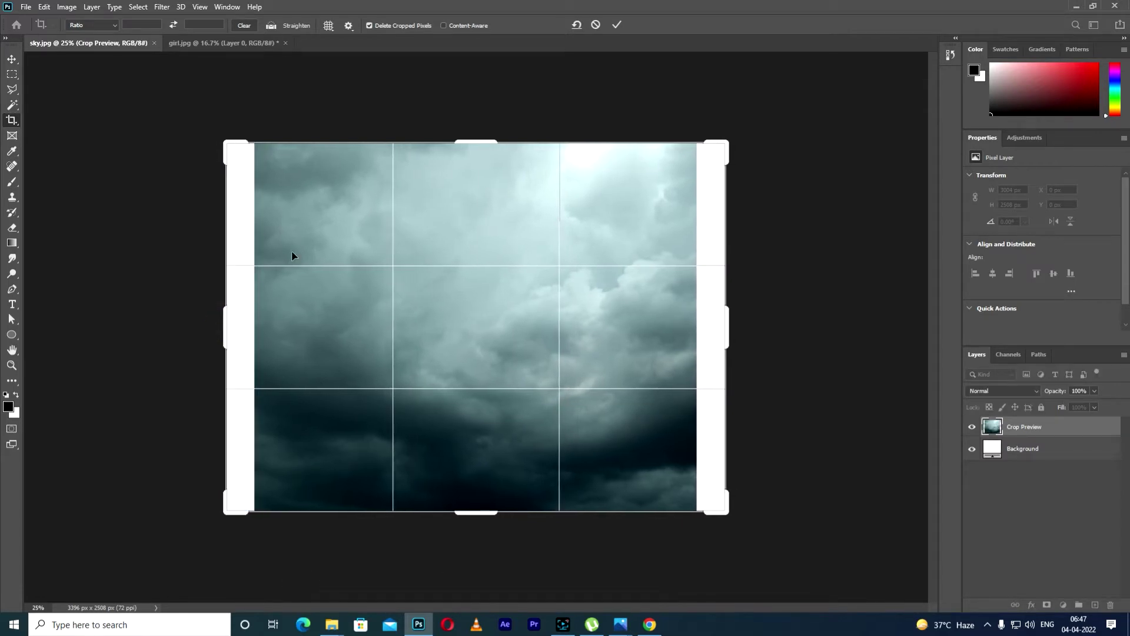
click(618, 25)
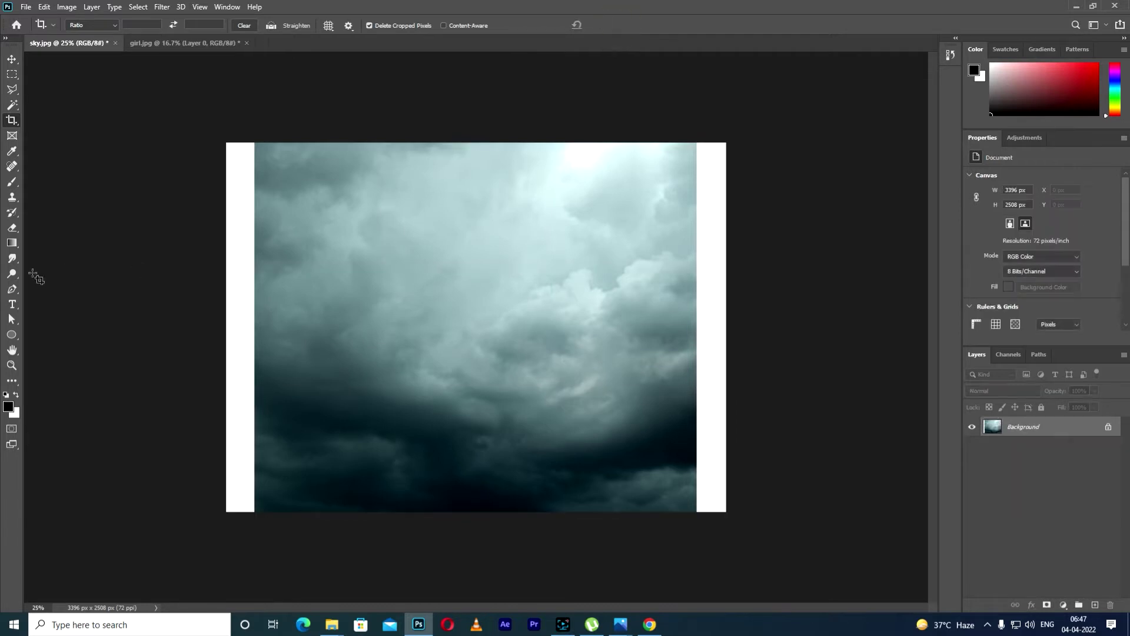
Step: Select the blank strip along the canvas's left edge and fill it with matching cloud content
double_click(13, 350)
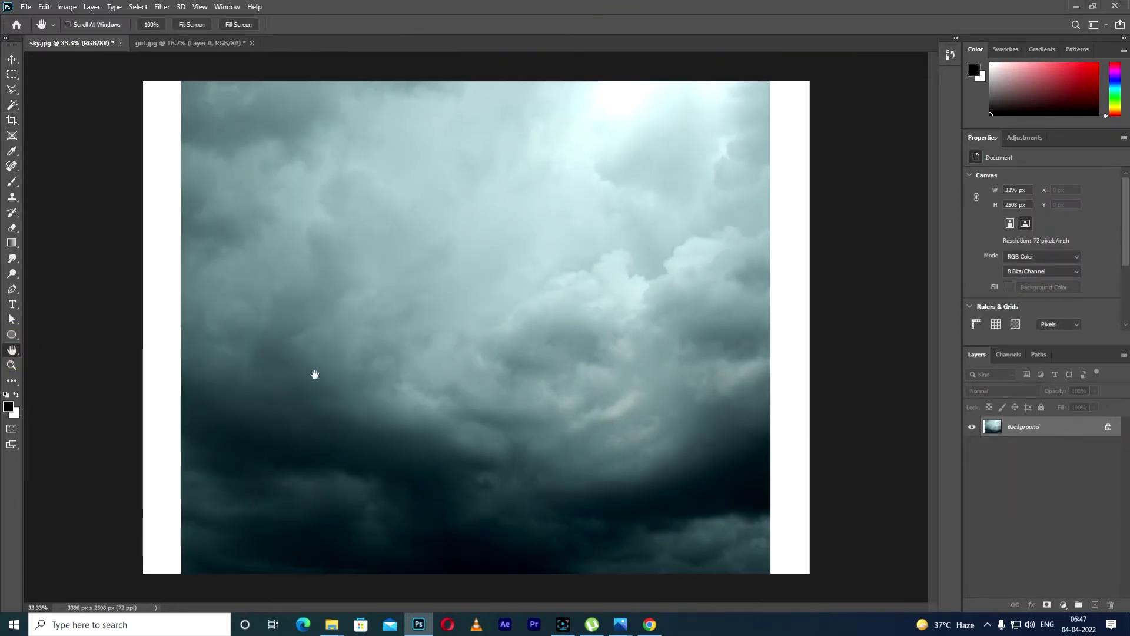
click(11, 74)
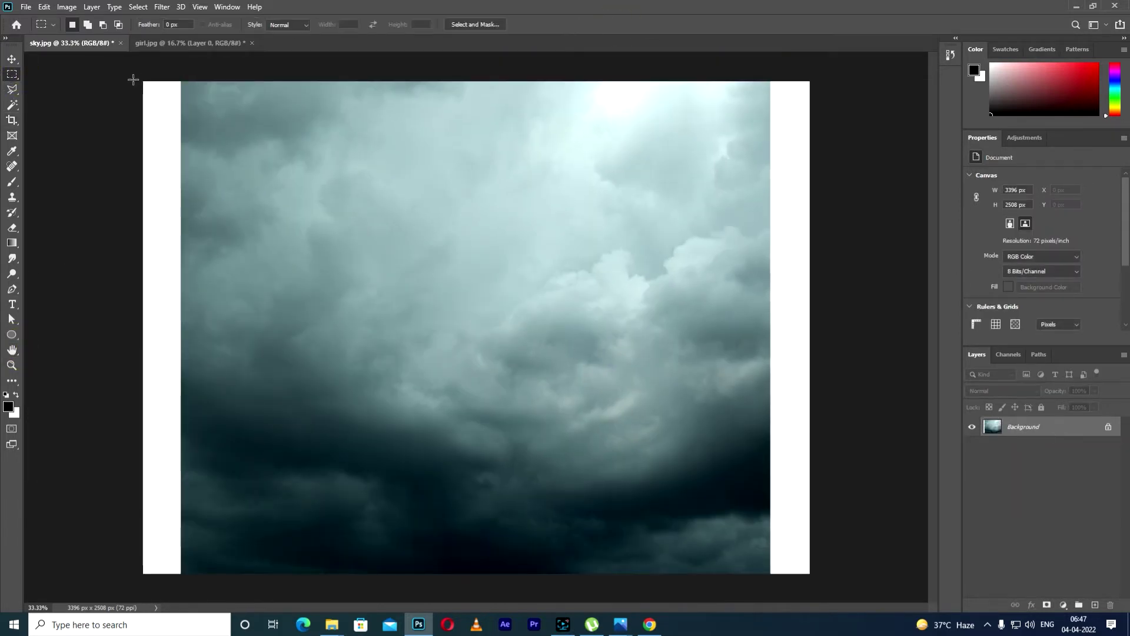
drag(140, 79, 184, 589)
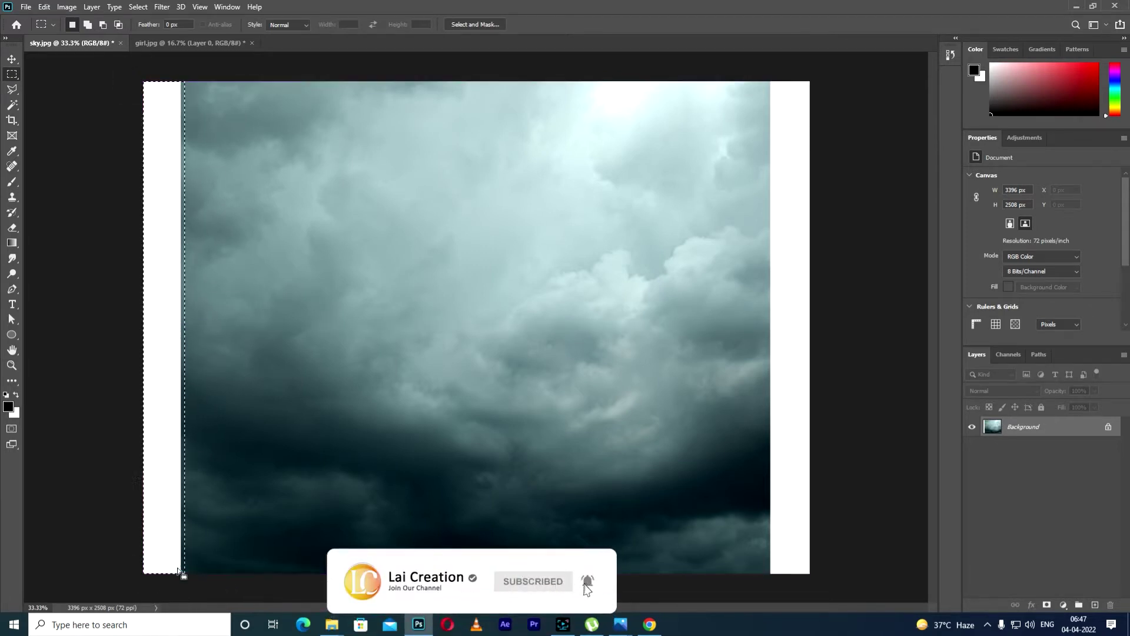
right_click(175, 380)
click(192, 516)
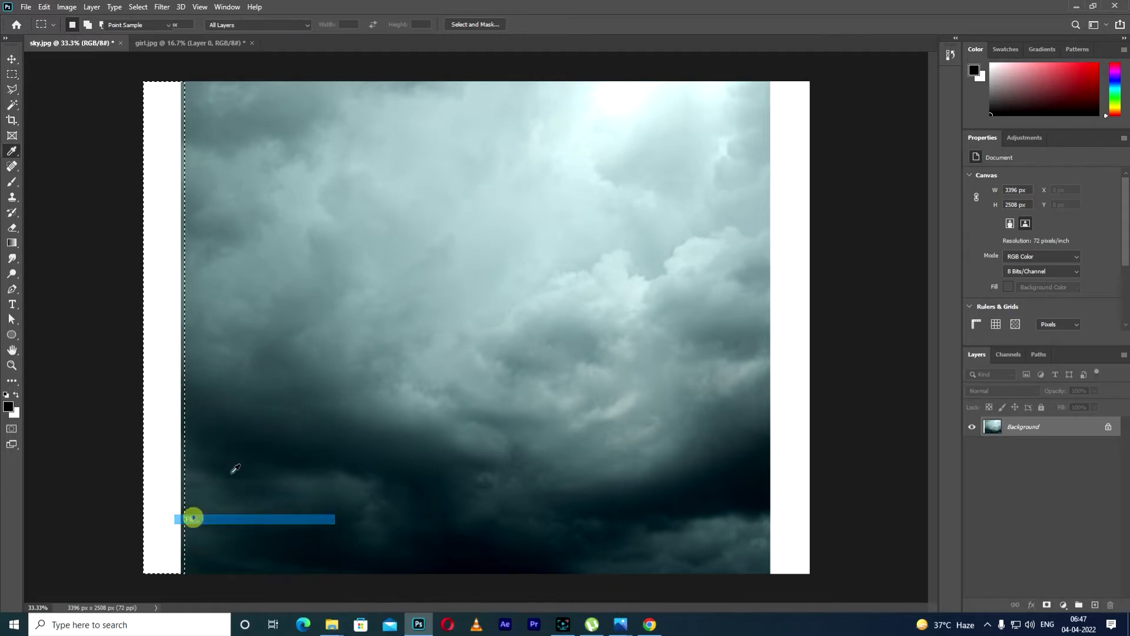
click(623, 169)
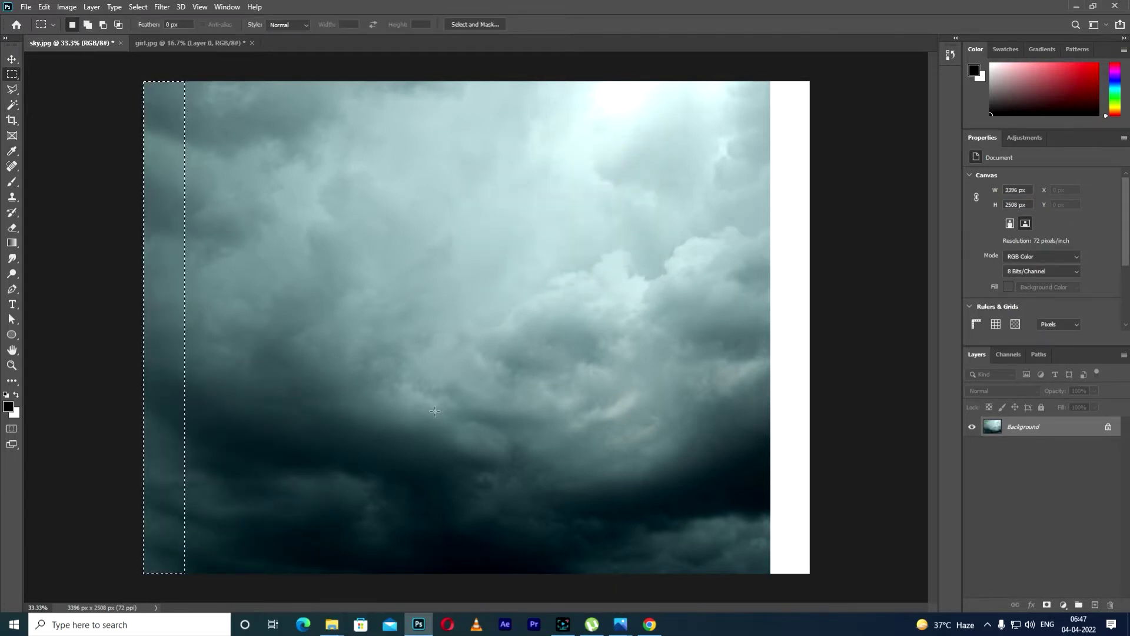
Step: Select the blank strip along the canvas's right edge, fill it with matching cloud content and deselect
drag(773, 83, 915, 562)
right_click(782, 352)
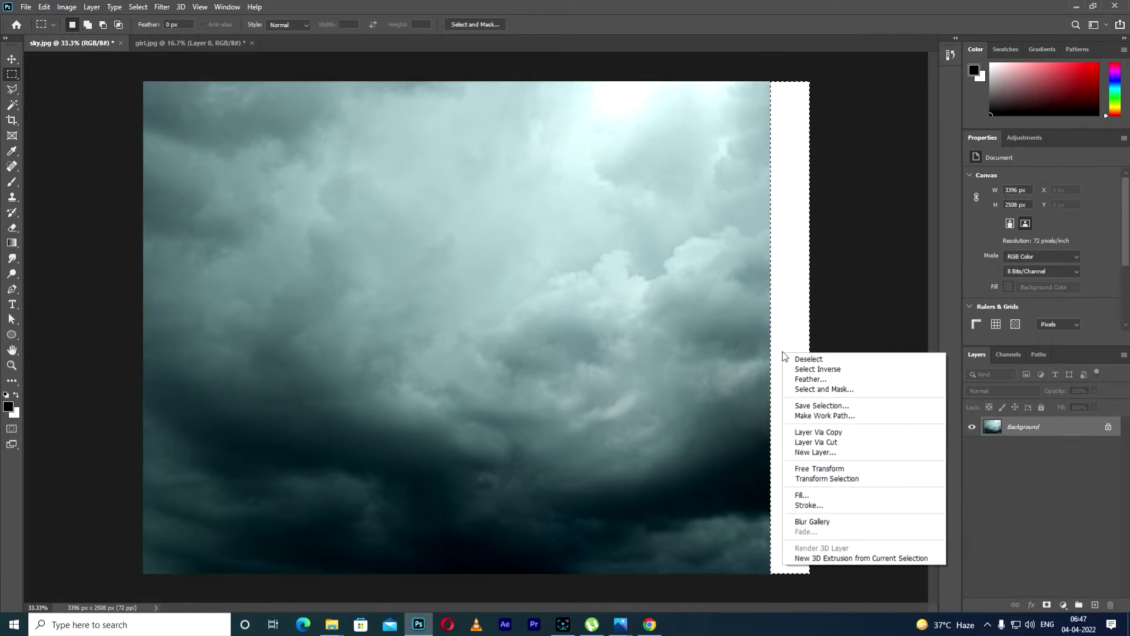
click(803, 494)
click(636, 165)
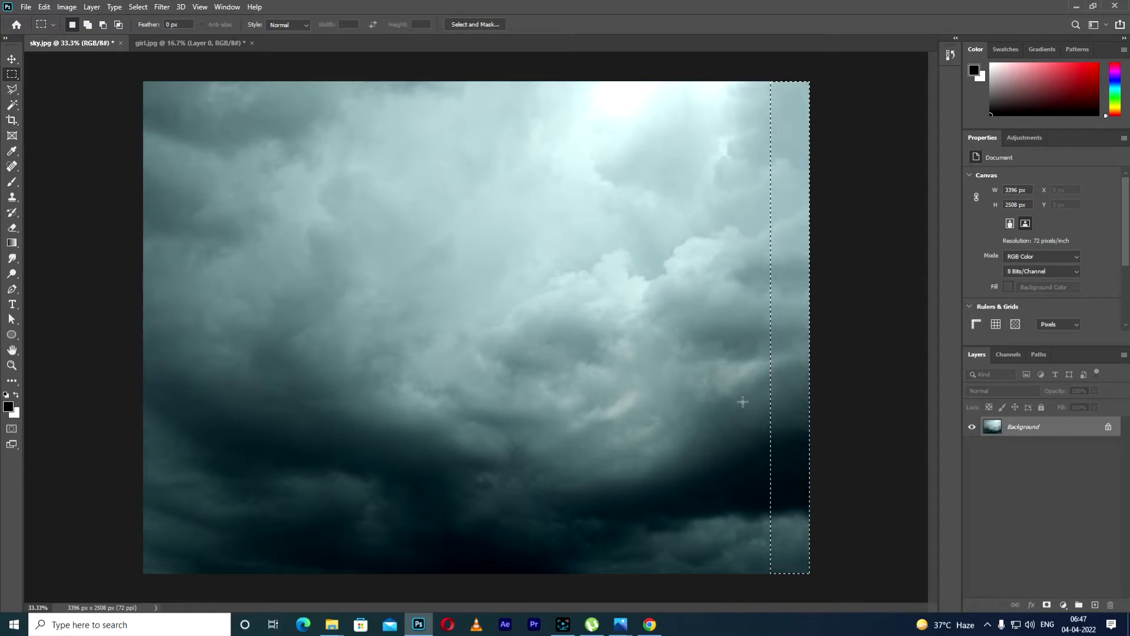
key(ctrl+d)
Step: Place the sea image from the stock folder into the sky document
click(1075, 8)
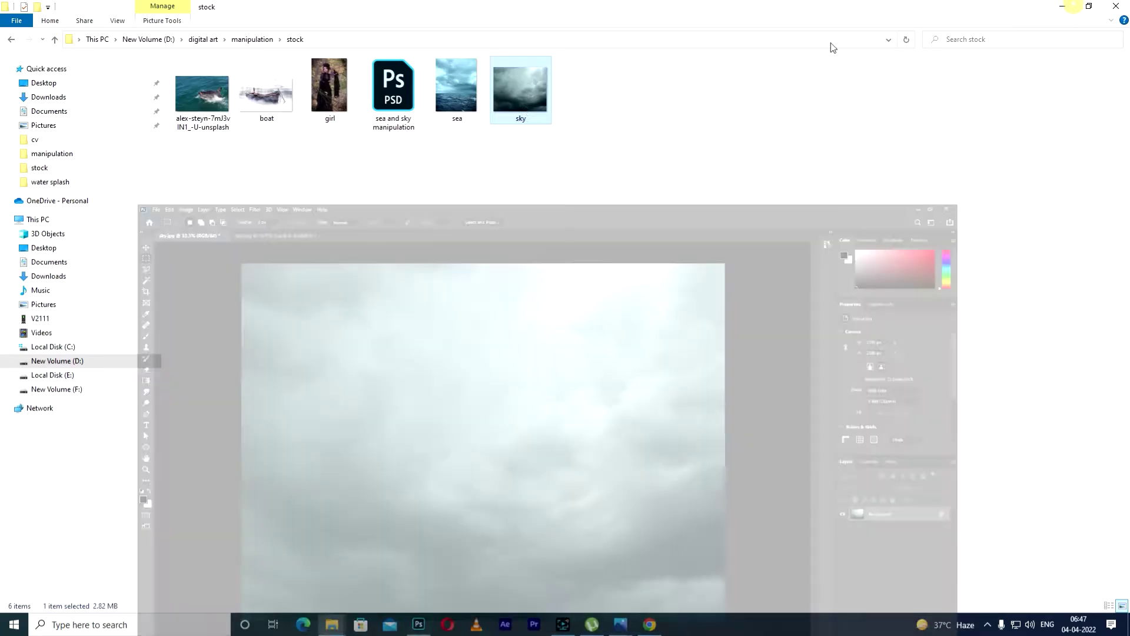
click(489, 197)
drag(457, 90, 563, 433)
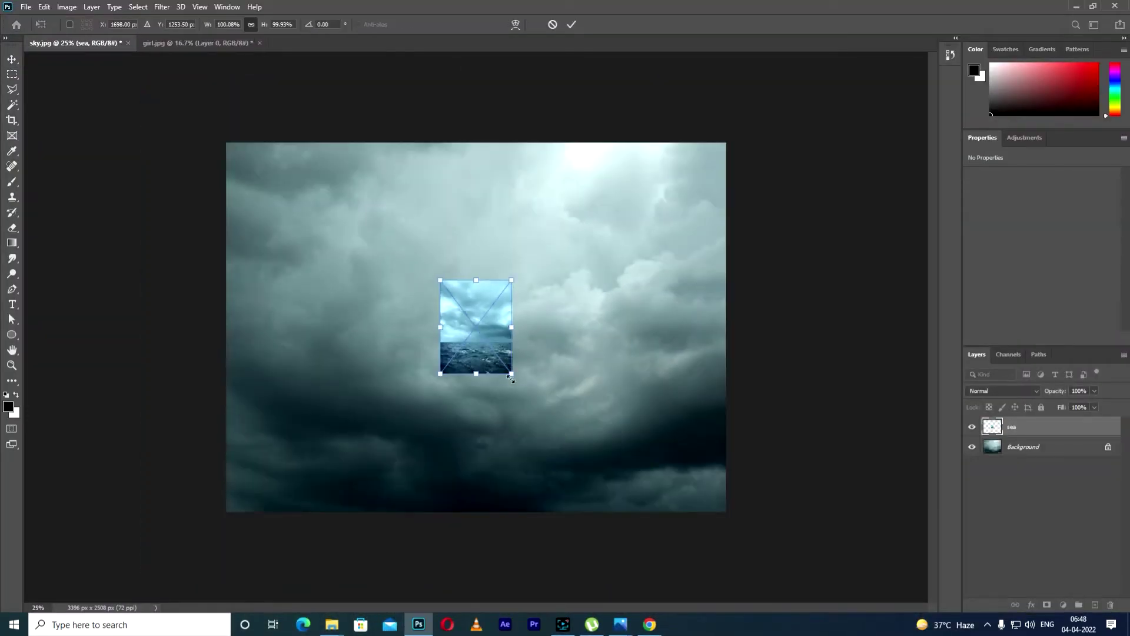
Step: Enlarge the placed sea image to about 3424 × 4451 px so it spans the canvas, with its horizon near mid-height
drag(510, 371, 681, 537)
key(ctrl+minus)
drag(552, 446, 553, 378)
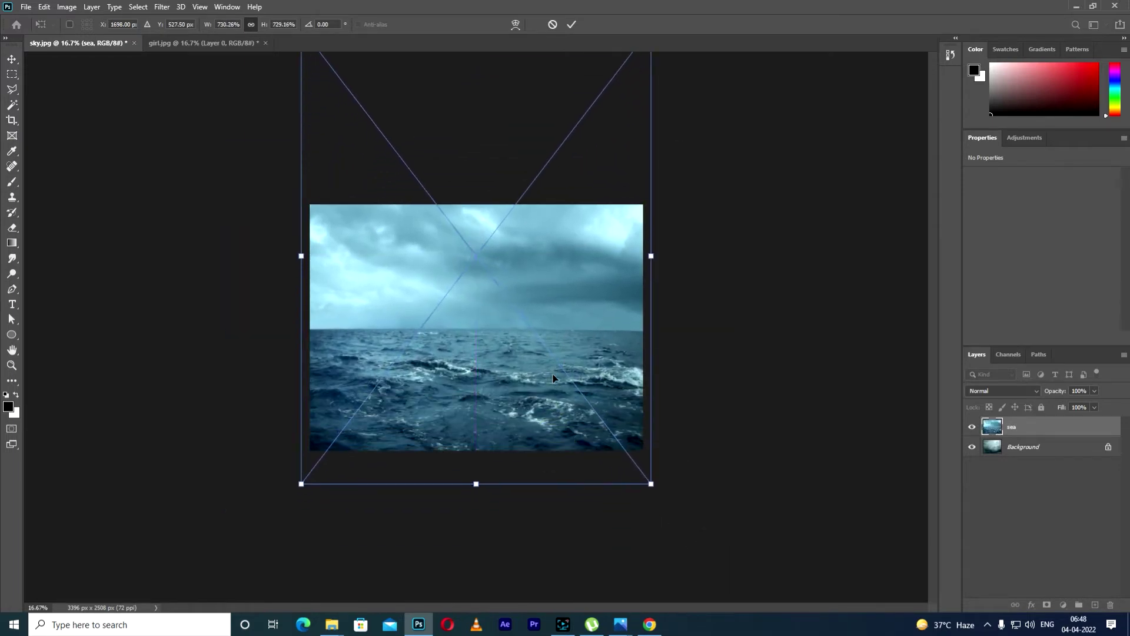
key(ctrl+plus)
drag(494, 398, 493, 402)
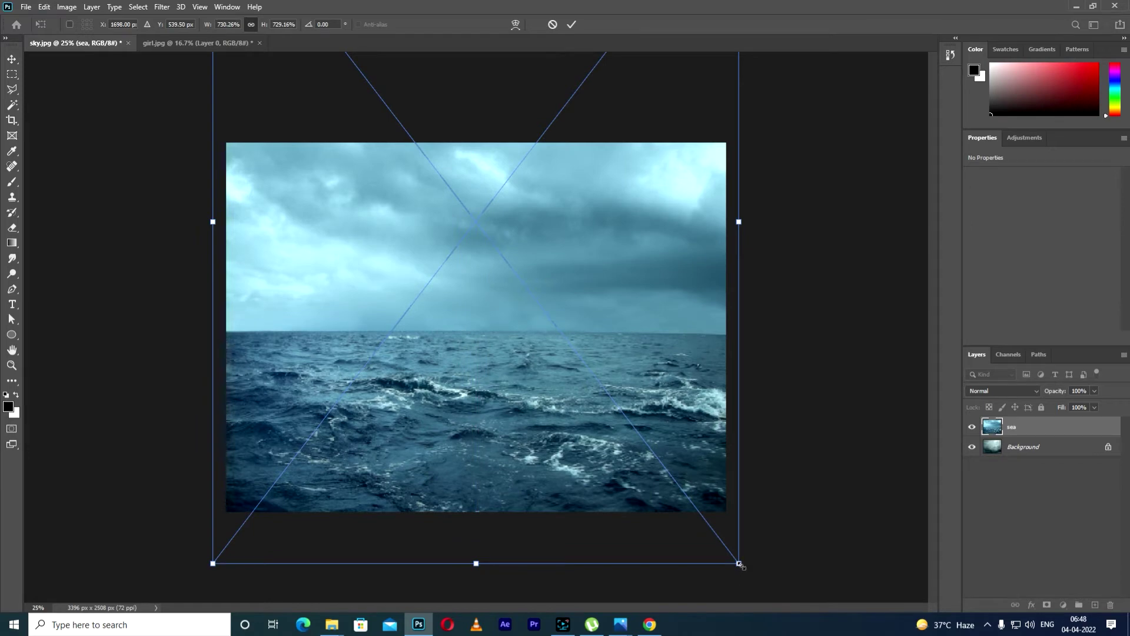
drag(740, 565, 728, 550)
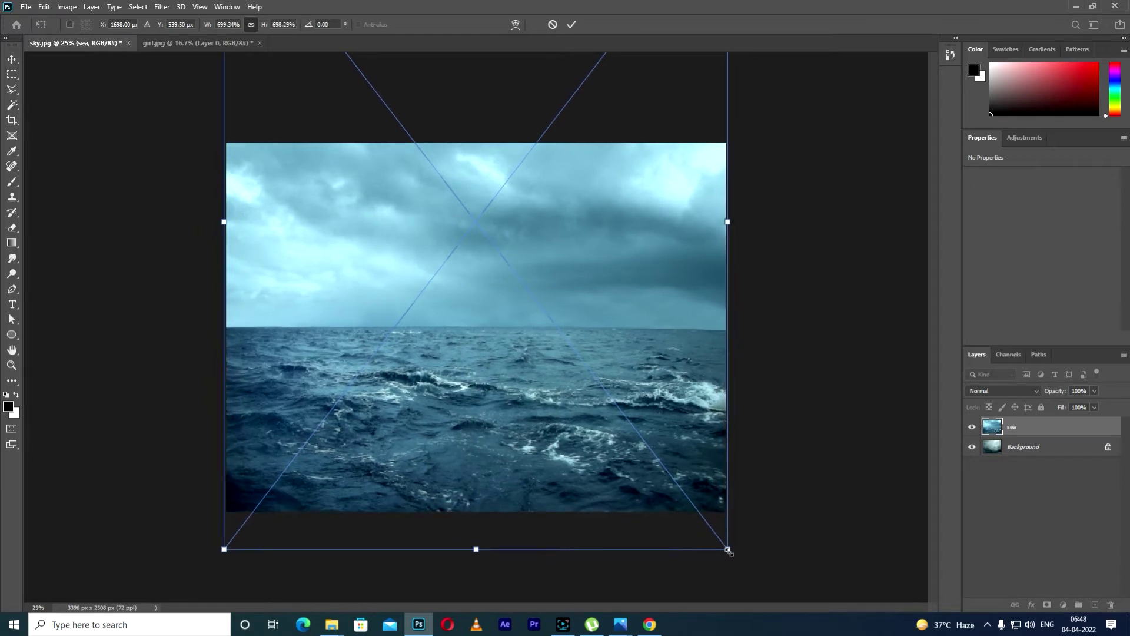
drag(627, 474, 627, 469)
click(572, 23)
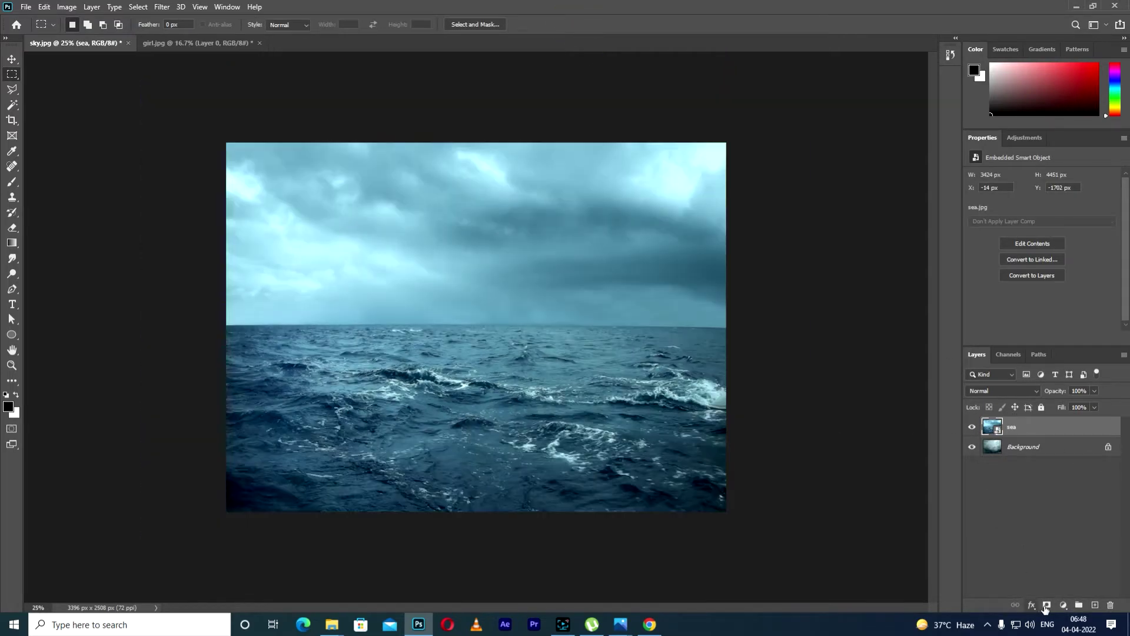
Step: Add a layer mask to the sea layer and paint out its sky with a soft 1000 px black brush at 49% flow
click(1046, 606)
key(b)
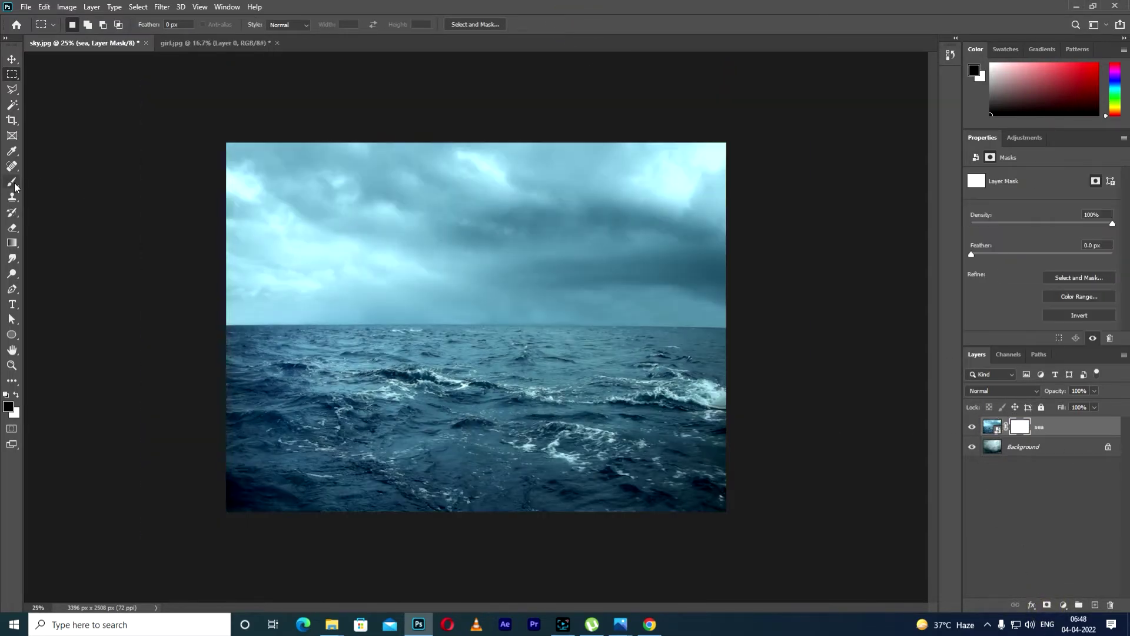
drag(344, 26, 355, 36)
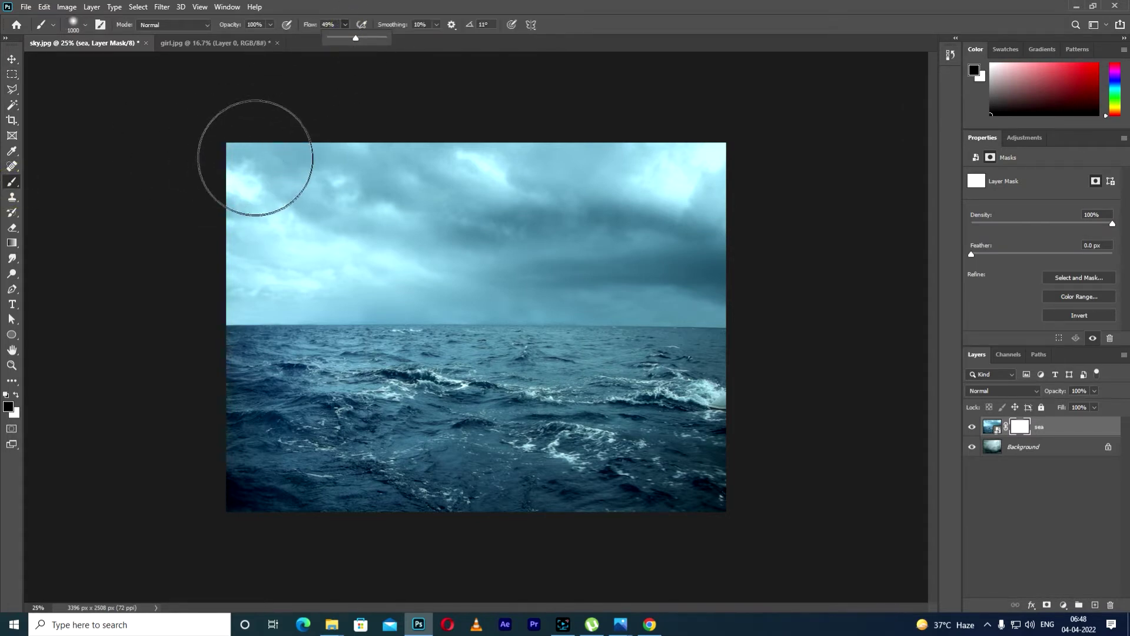
mouse_move(189, 157)
mouse_down()
mouse_move(661, 189)
mouse_move(207, 258)
mouse_move(518, 290)
mouse_move(202, 290)
mouse_move(381, 292)
mouse_up()
mouse_move(245, 290)
mouse_down()
mouse_move(197, 285)
mouse_move(537, 287)
mouse_move(360, 279)
mouse_move(498, 271)
mouse_move(756, 285)
mouse_move(594, 277)
mouse_move(747, 282)
mouse_move(712, 278)
mouse_move(587, 198)
mouse_move(626, 178)
mouse_move(489, 203)
mouse_move(641, 280)
mouse_move(723, 293)
mouse_up()
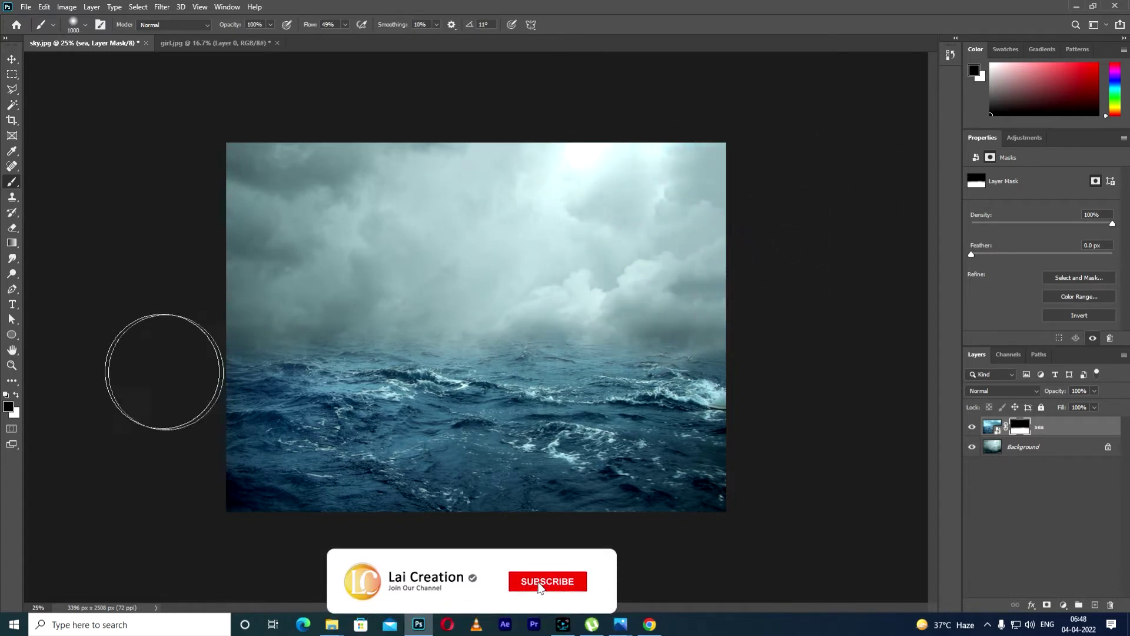
Step: Soften the horizon on the sea layer's mask with a smaller 500 px brush at 22% flow
click(345, 24)
drag(347, 37, 330, 37)
key(bracketleft)
key(bracketleft)
key(bracketleft)
key(bracketleft)
key(bracketleft)
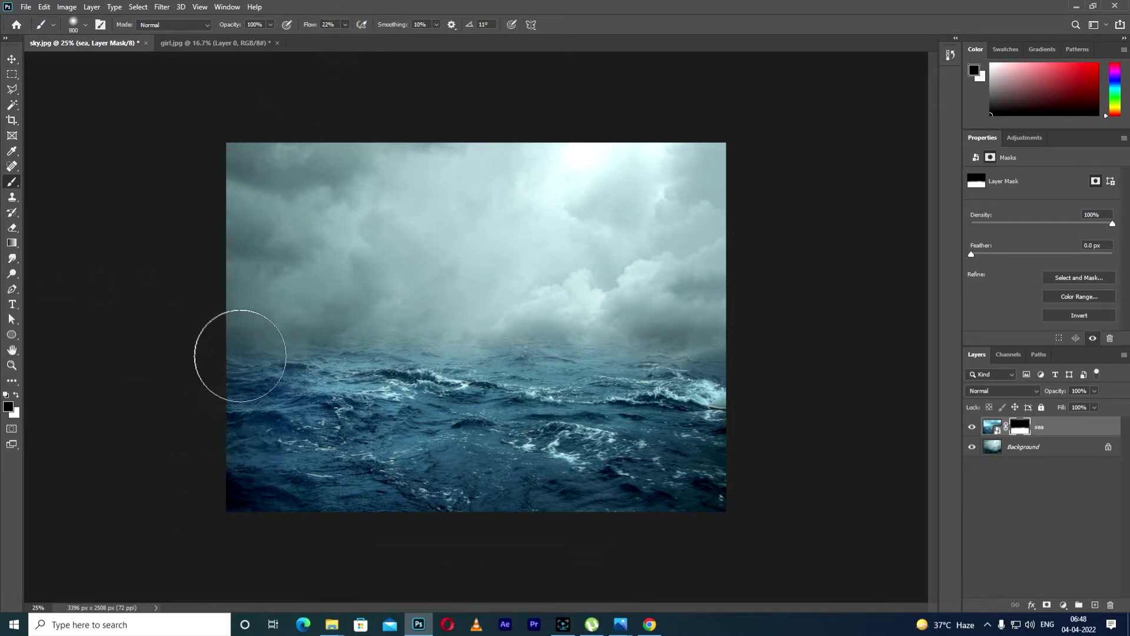
drag(246, 352, 896, 346)
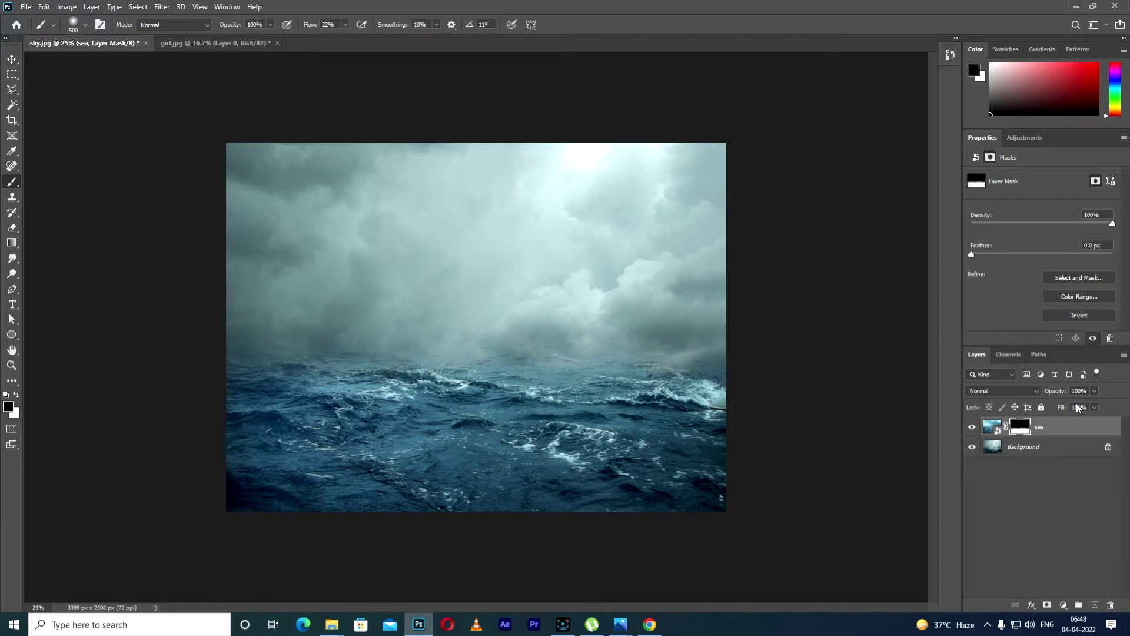
Step: Unlock the background sky layer and convert it to a smart object
click(1109, 448)
right_click(1028, 448)
click(935, 280)
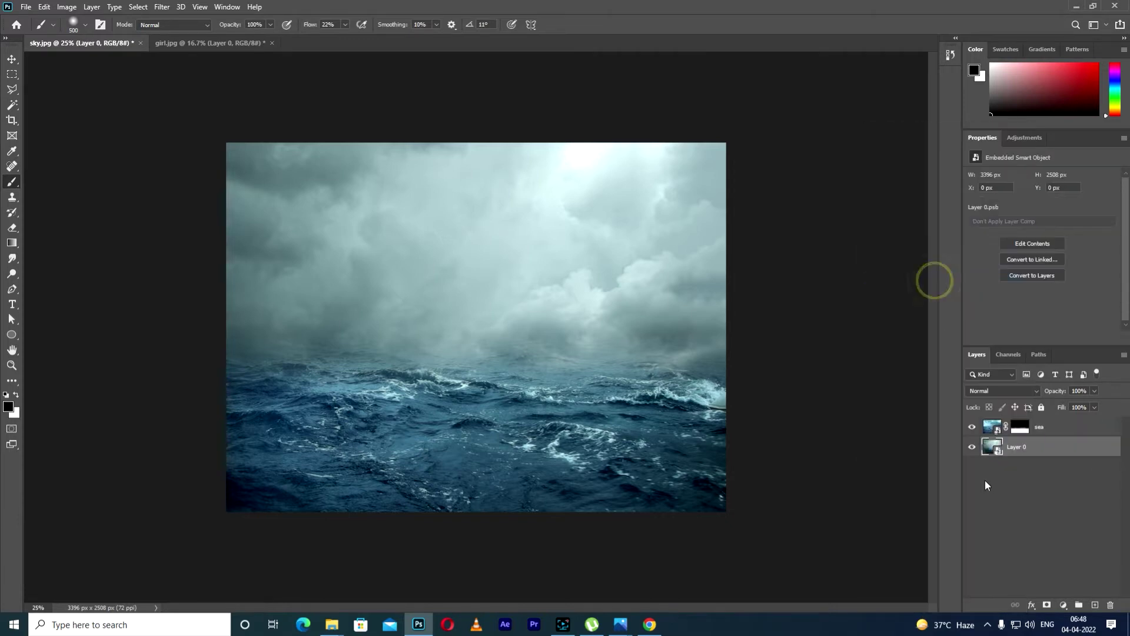
Step: Toggle the sky layer's visibility to compare the composite with and without it
click(972, 447)
click(972, 447)
click(155, 7)
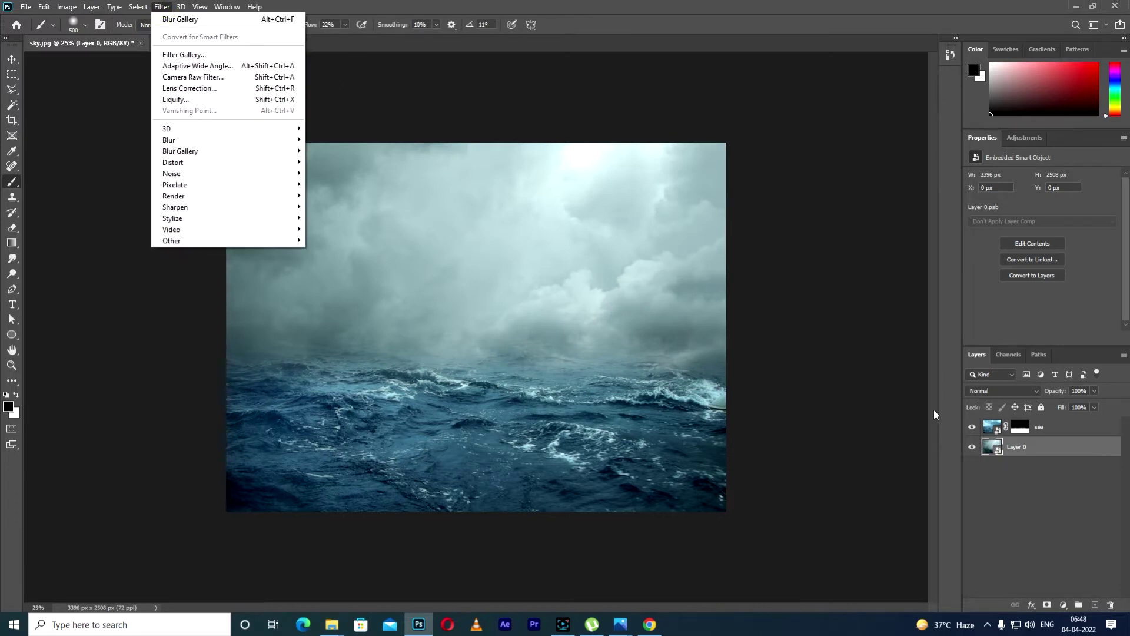
click(972, 449)
click(972, 448)
click(972, 448)
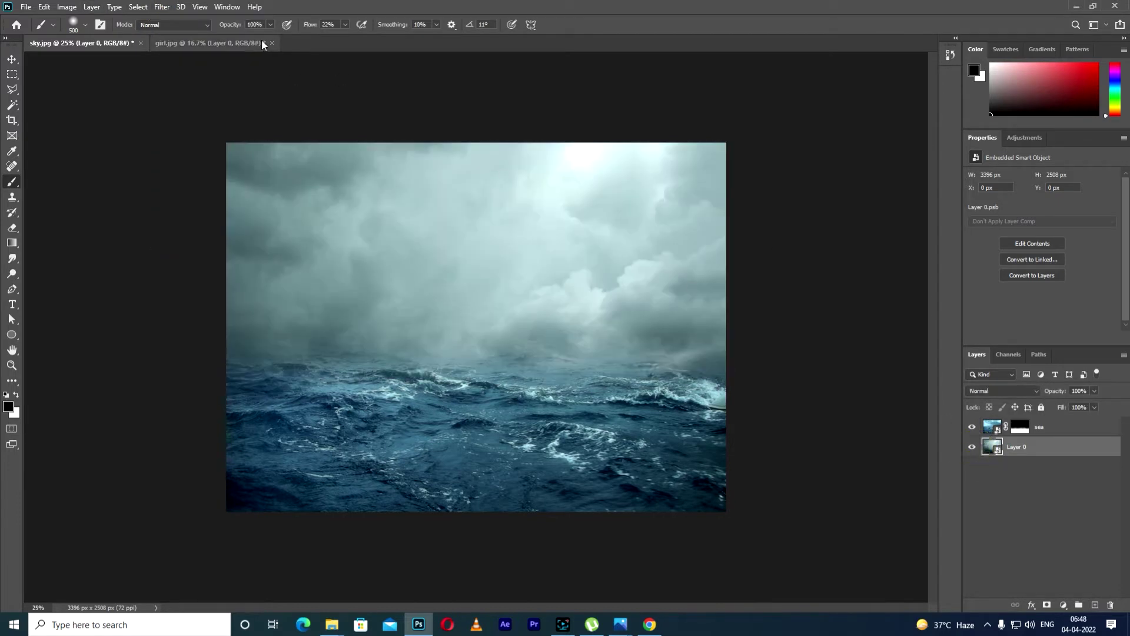
Step: Apply a Tilt-Shift blur to Layer 0 centred just below the horizon, and toggle its smart filters off
click(178, 7)
mouse_move(160, 8)
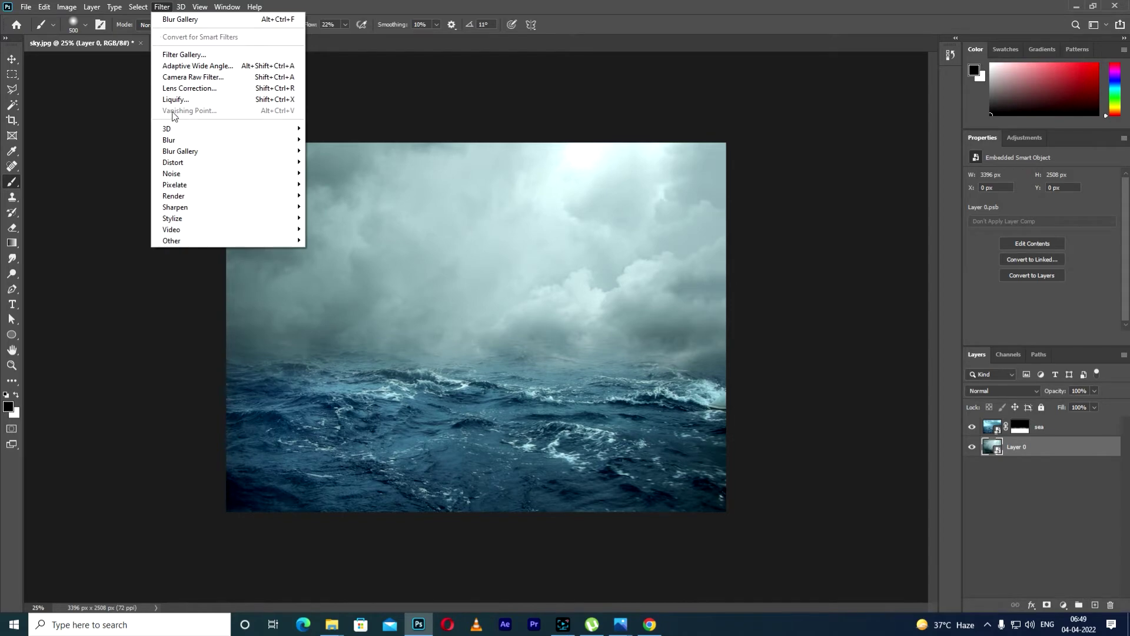
mouse_move(242, 152)
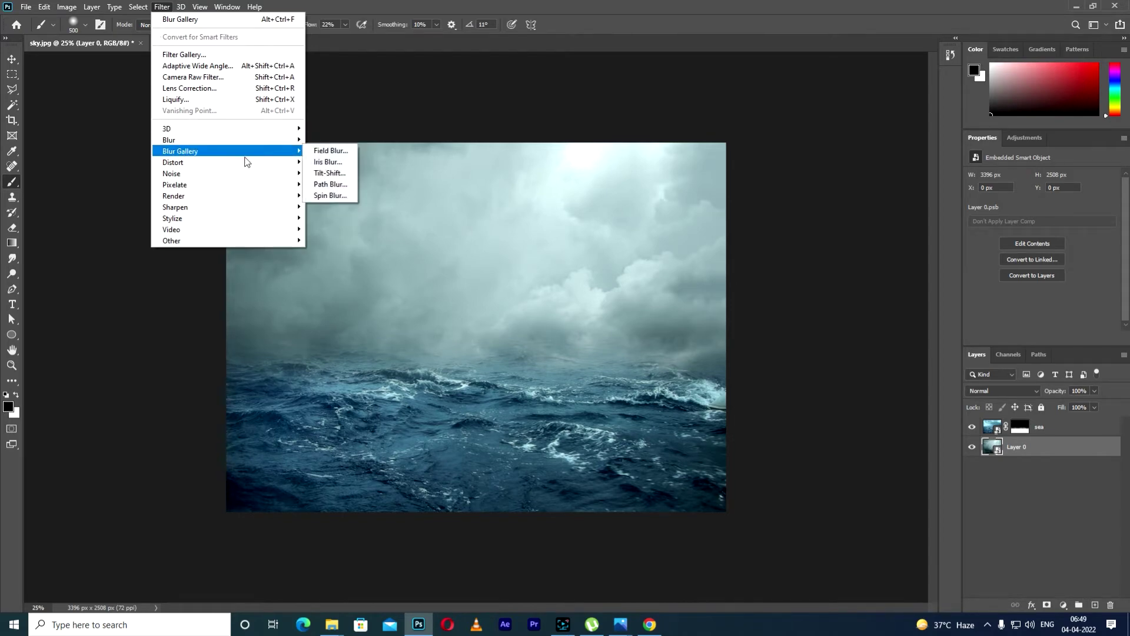
click(335, 175)
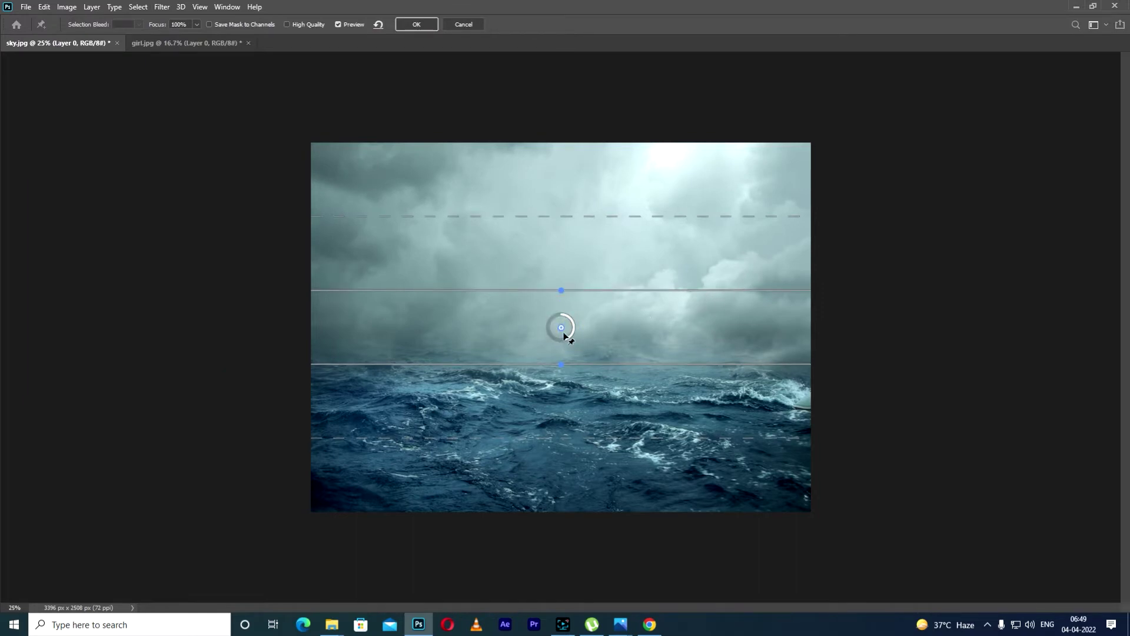
drag(562, 336, 571, 400)
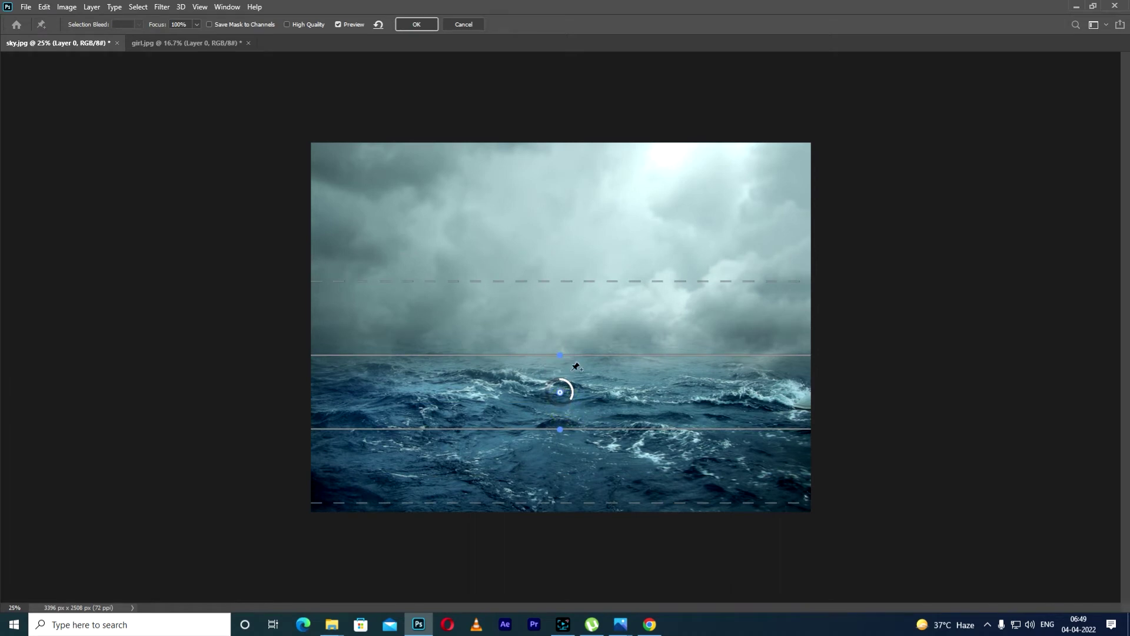
click(431, 28)
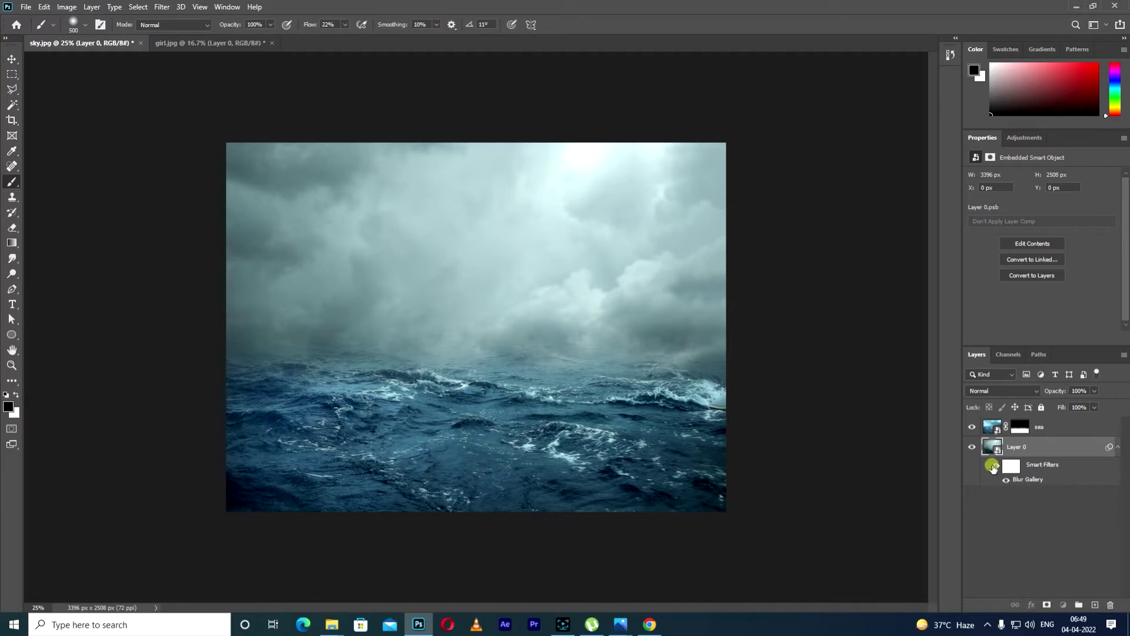
click(993, 466)
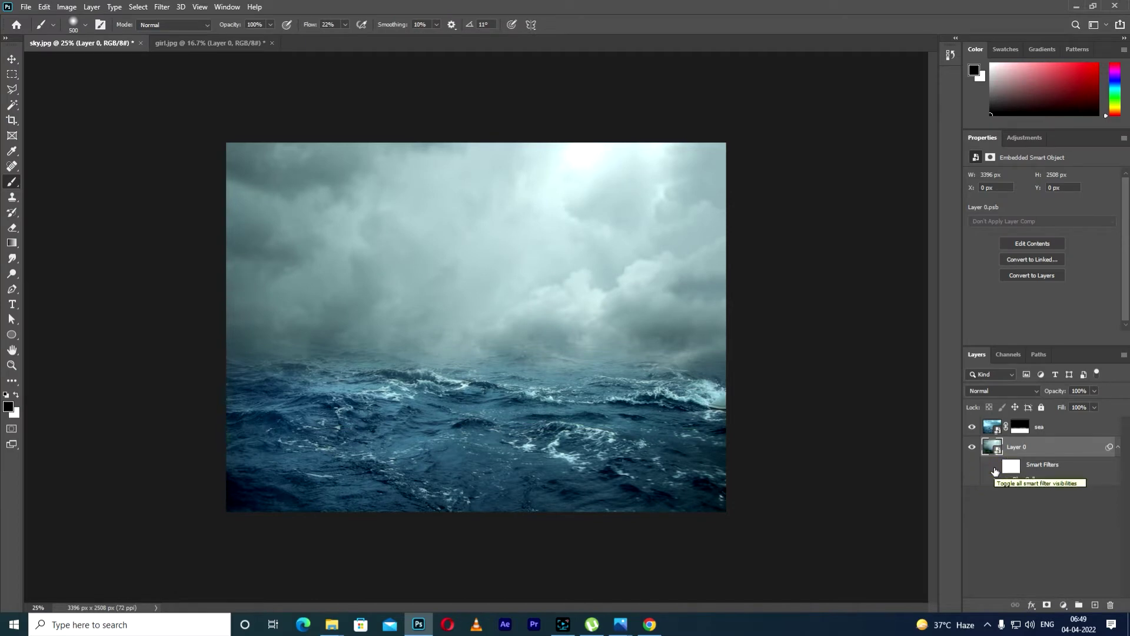
Step: Convert the masked sea layer to a smart object
click(1021, 427)
right_click(1049, 428)
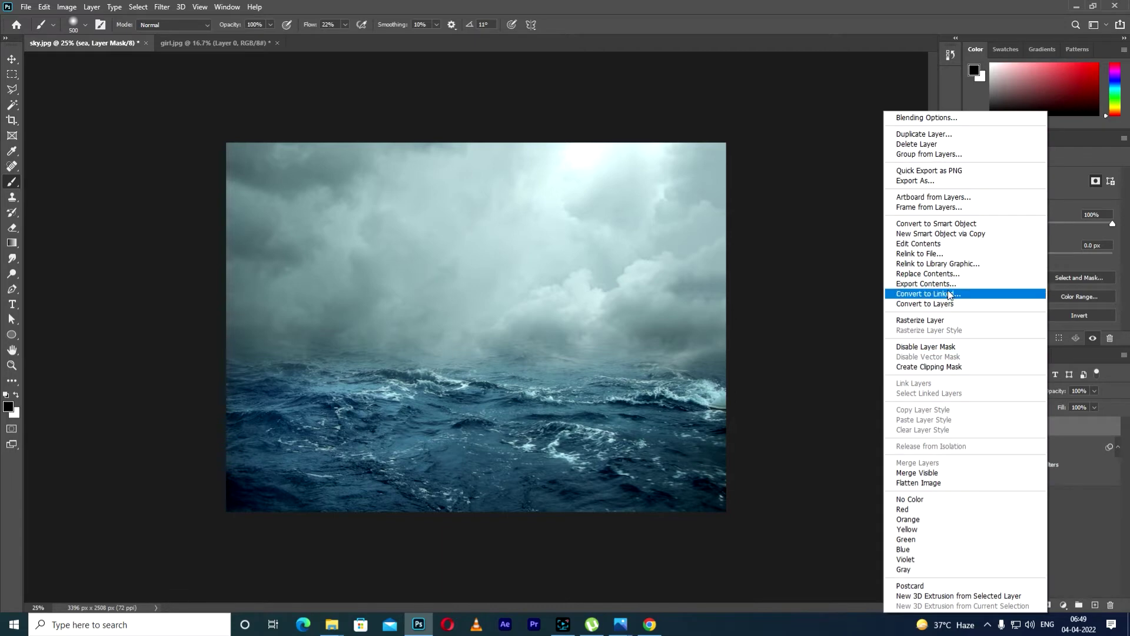
click(939, 223)
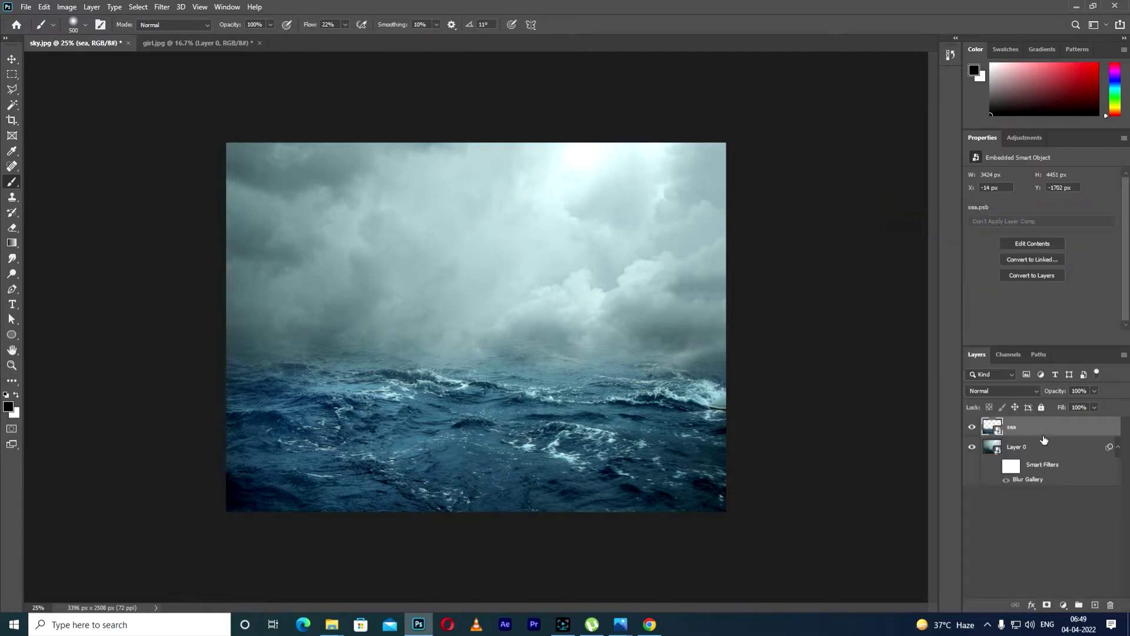
Step: Apply a Tilt-Shift blur of 15 to the sea layer, centring the focus band on the horizon
click(162, 7)
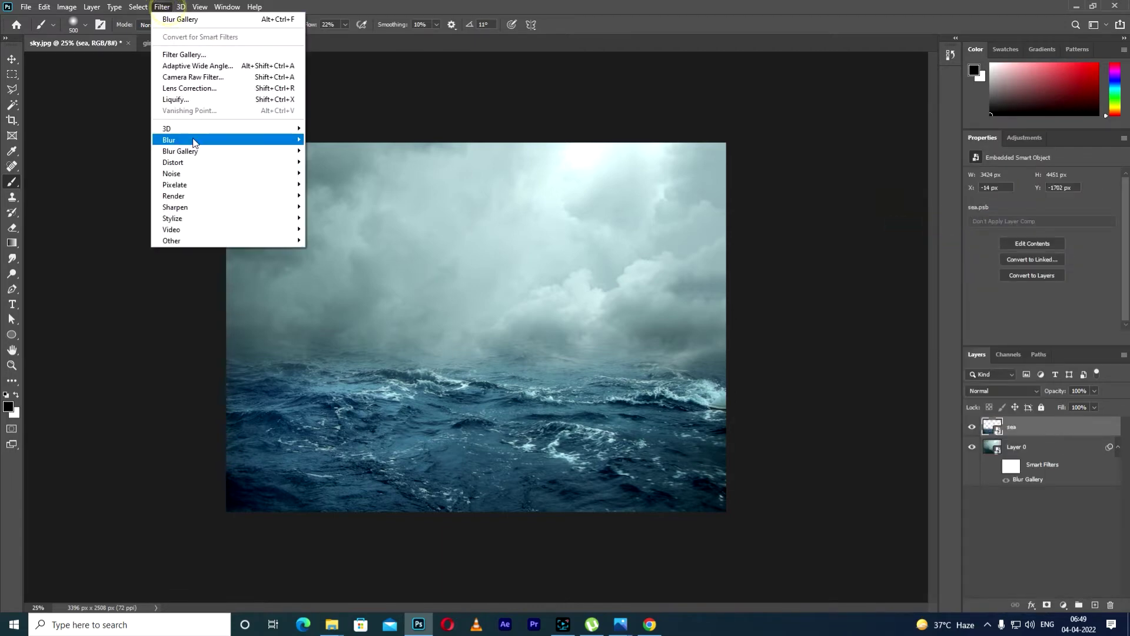
mouse_move(194, 154)
click(329, 172)
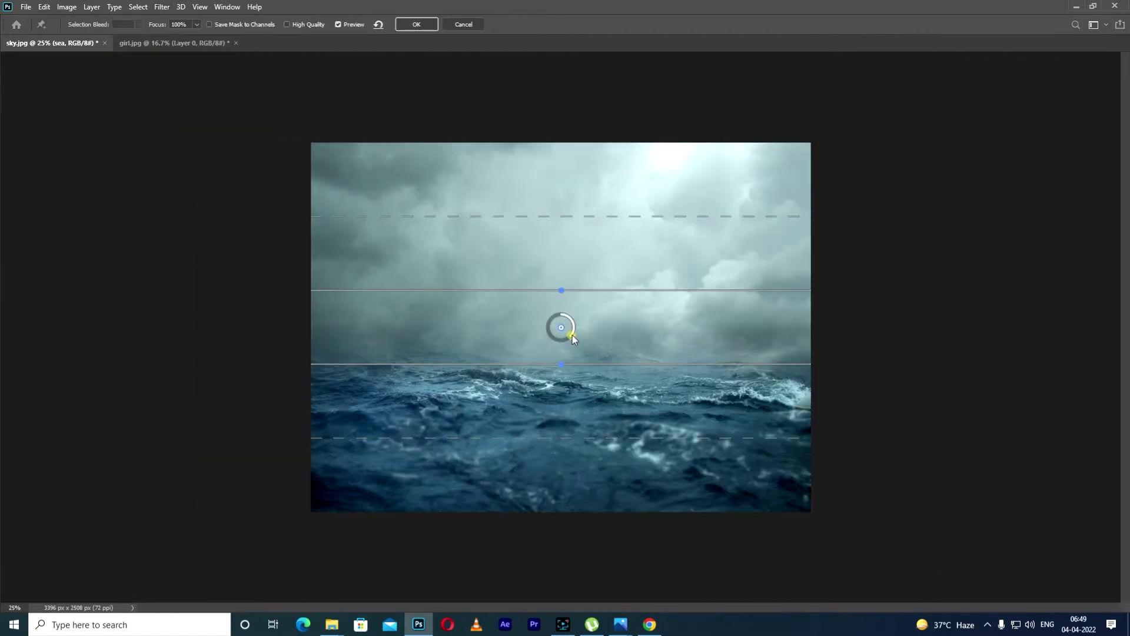
drag(573, 335, 567, 361)
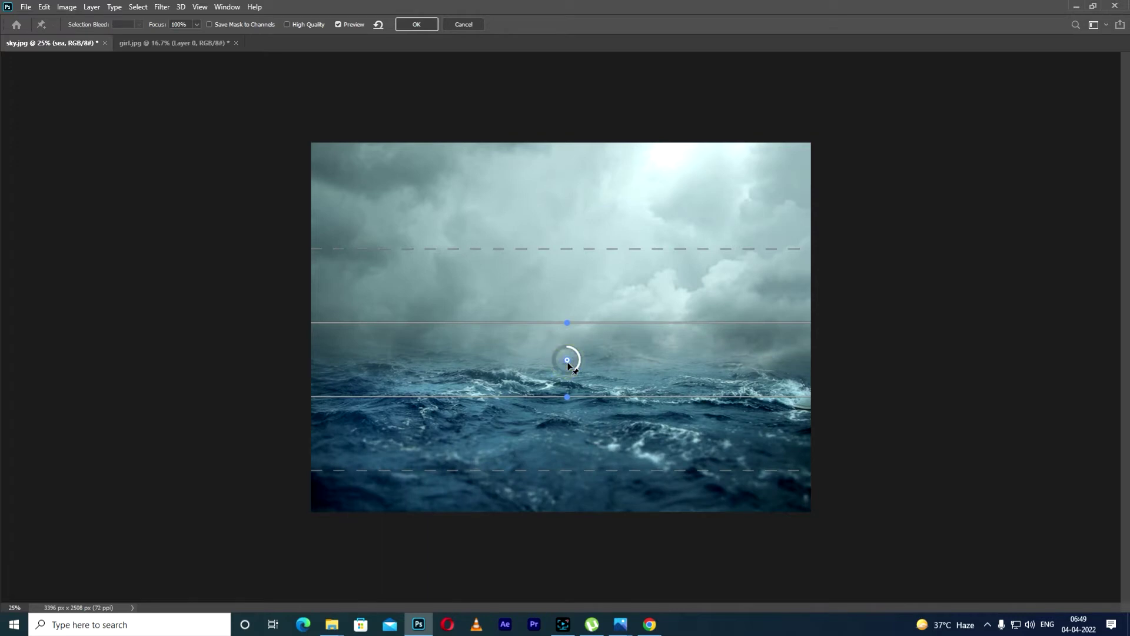
click(573, 372)
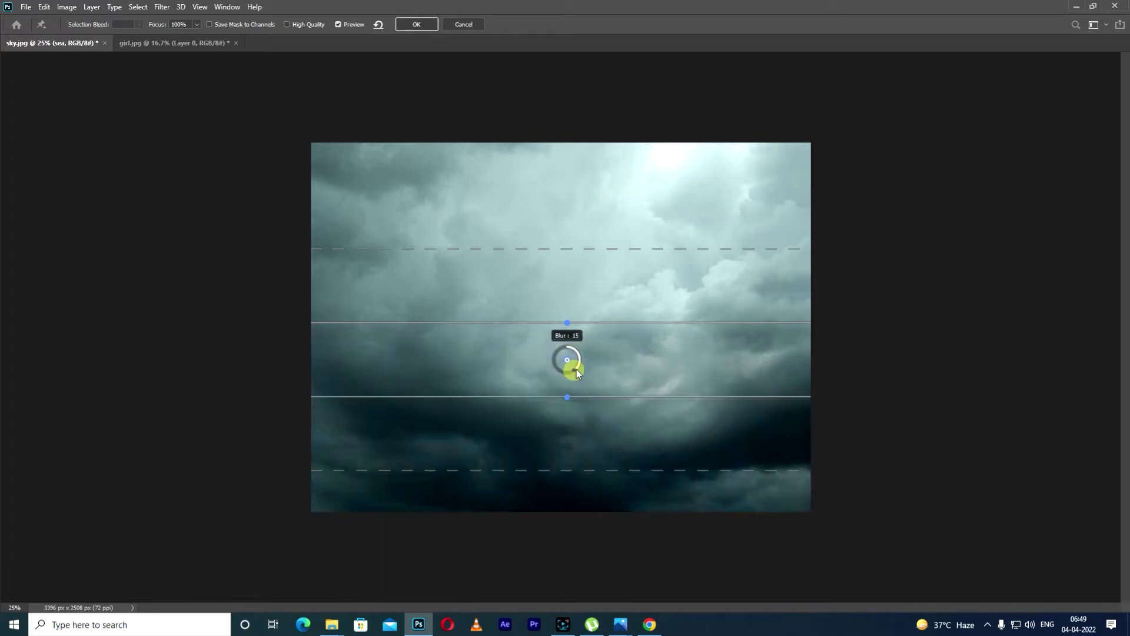
click(414, 24)
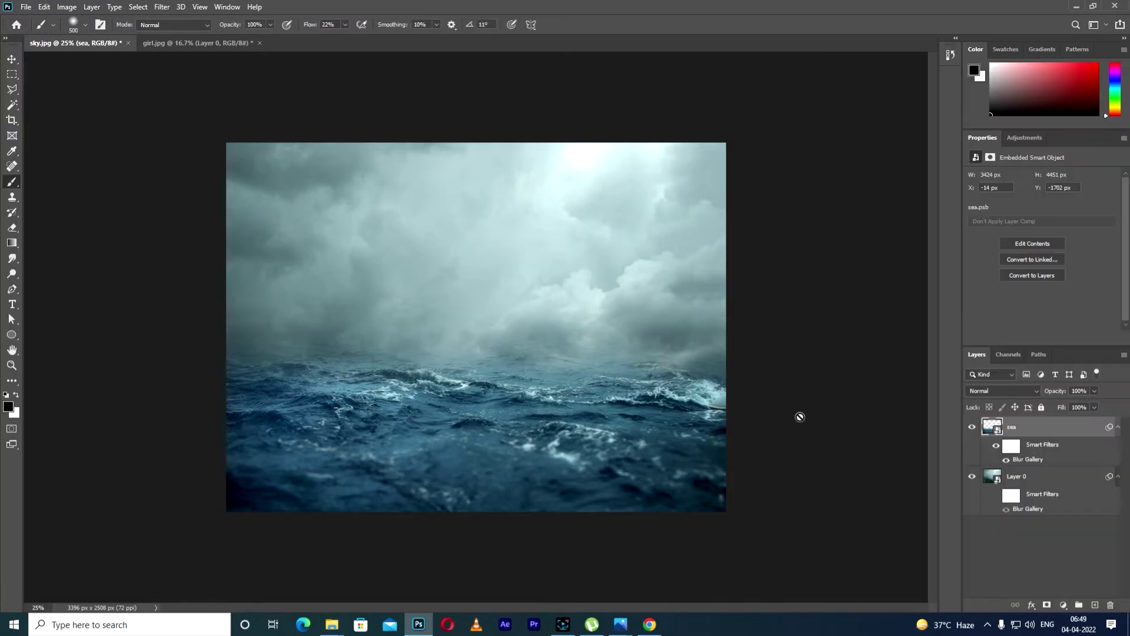
Step: Toggle the visibility of the sea layer and Layer 0 to compare the composite with and without each
click(975, 429)
click(976, 429)
click(976, 429)
click(976, 429)
click(972, 476)
click(972, 476)
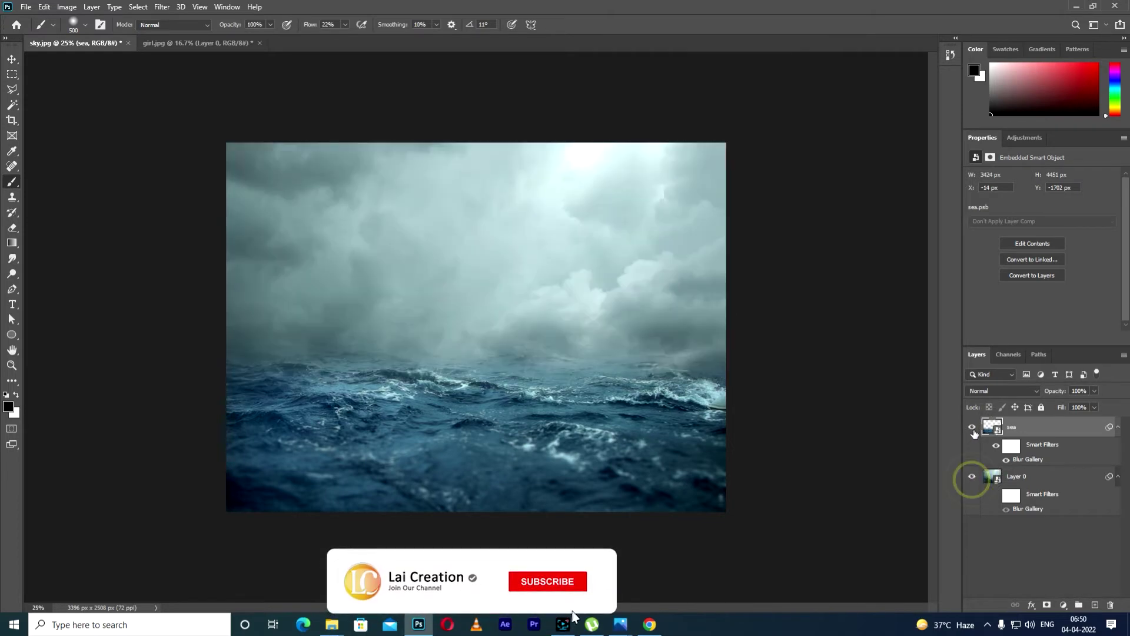
Step: Add a Levels adjustment directly above Layer 0 and lower its output white level to 202
click(1017, 474)
click(972, 477)
click(972, 476)
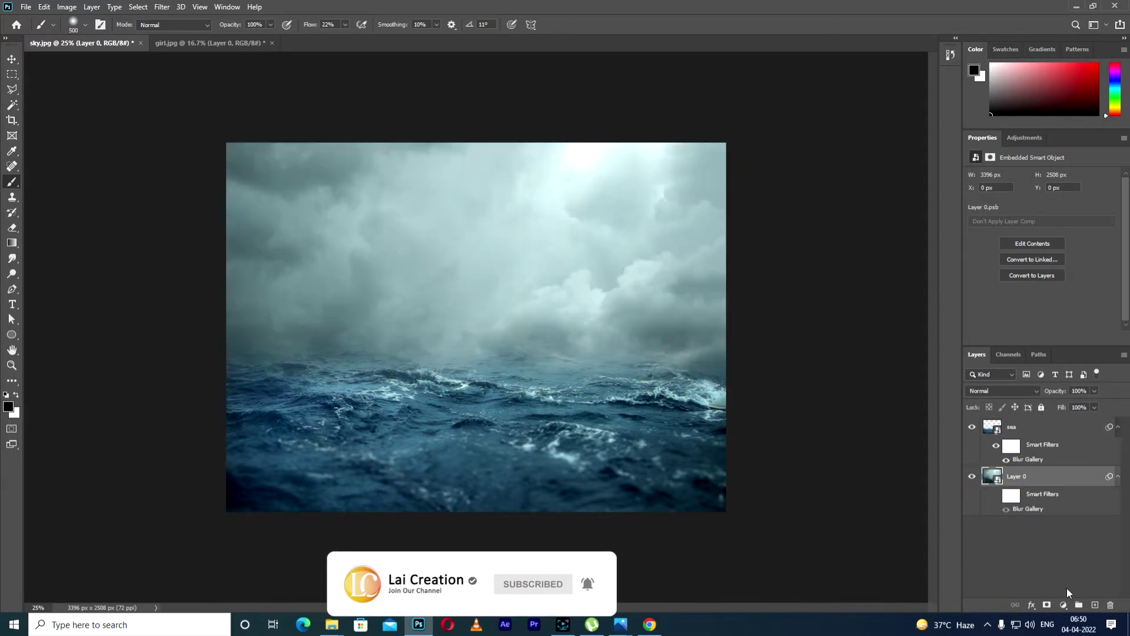
click(1064, 605)
click(1057, 448)
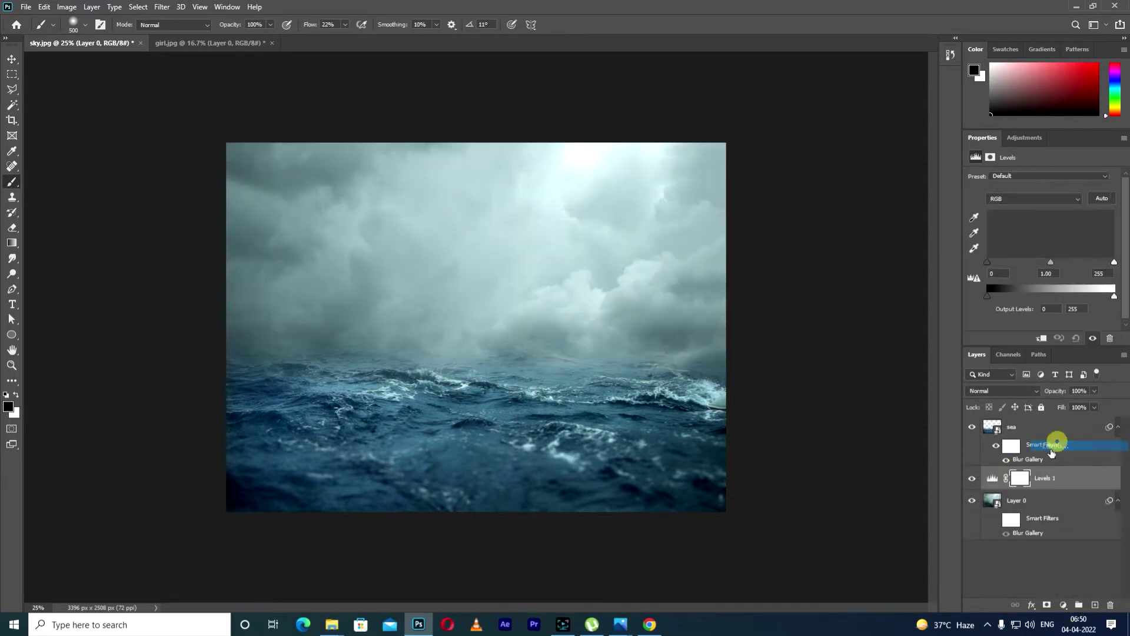
mouse_move(1116, 298)
mouse_down()
mouse_move(1082, 300)
mouse_move(1096, 308)
mouse_up()
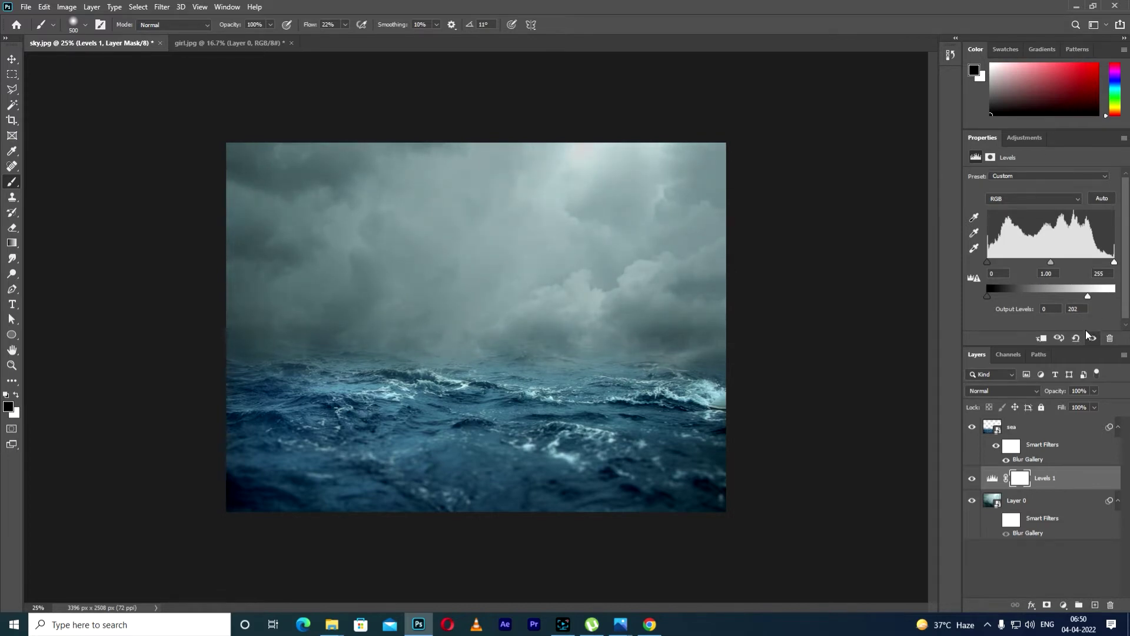
Step: Add a Color Balance adjustment above Levels 1 and shift its midtones towards cyan and blue
click(1064, 605)
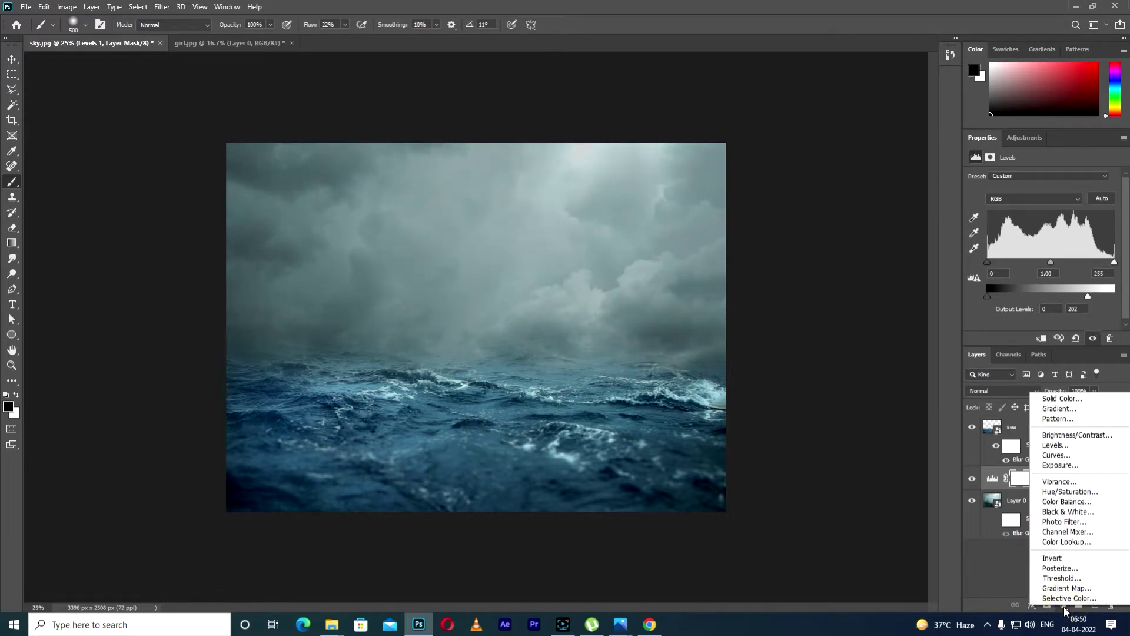
click(1065, 502)
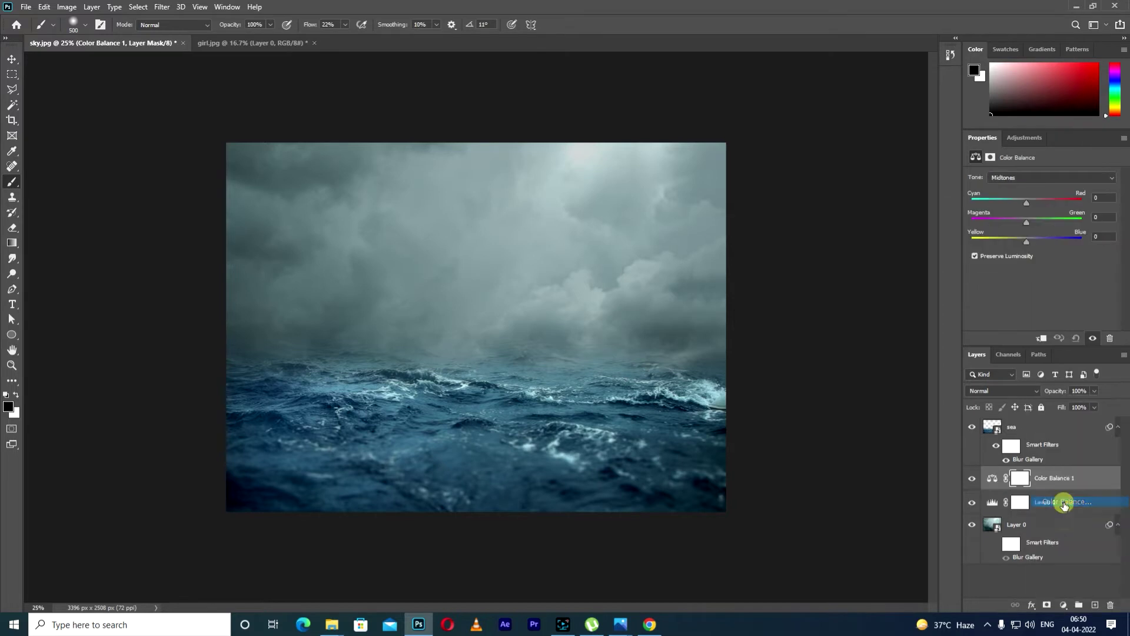
mouse_move(1026, 242)
mouse_down()
mouse_move(1047, 251)
mouse_move(1011, 224)
mouse_move(1033, 232)
mouse_move(1023, 204)
mouse_move(1020, 228)
mouse_up()
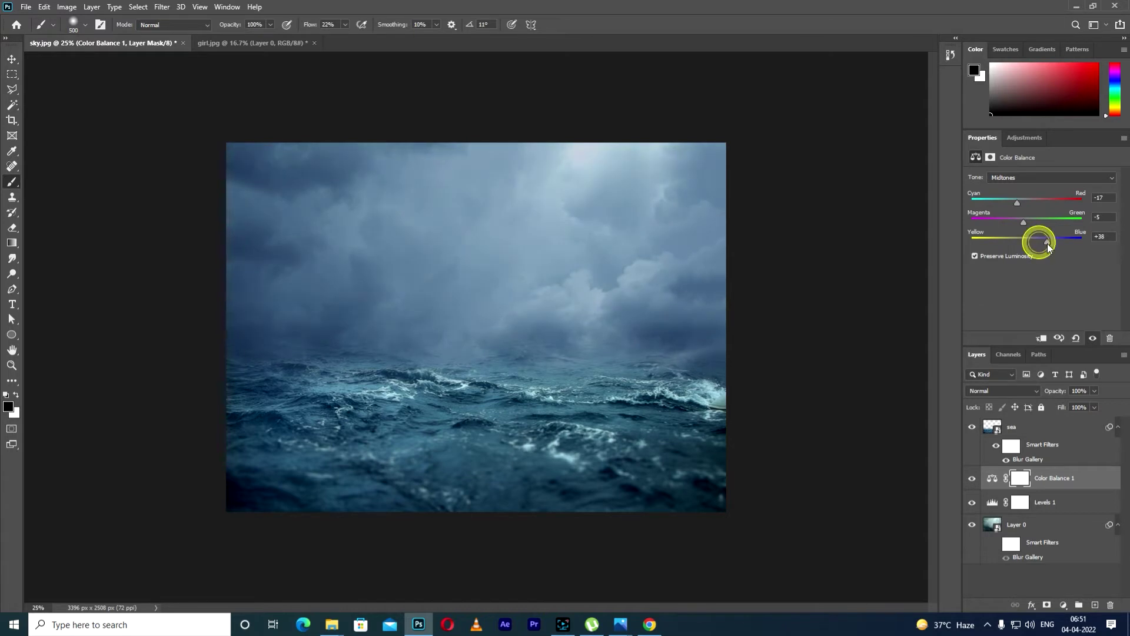
drag(1019, 222, 1031, 225)
Step: Adjust the Color Balance 1 shadows, with Magenta–Green at +5 and Yellow–Blue at -8
click(1018, 177)
mouse_move(1027, 242)
mouse_down()
mouse_move(1037, 242)
mouse_move(1024, 249)
mouse_move(1018, 223)
mouse_up()
drag(1027, 202, 1031, 211)
Step: Set the Color Balance 1 highlights to Cyan–Red -11, Magenta–Green +9 and Yellow–Blue +14
click(1034, 177)
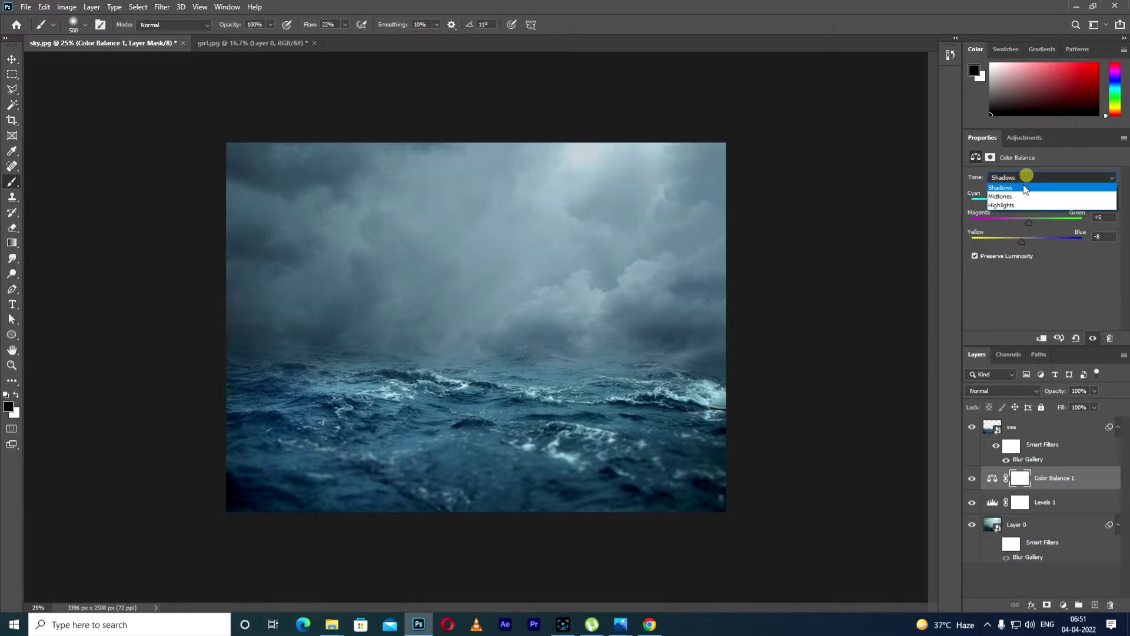
click(1009, 203)
drag(1027, 246, 1021, 215)
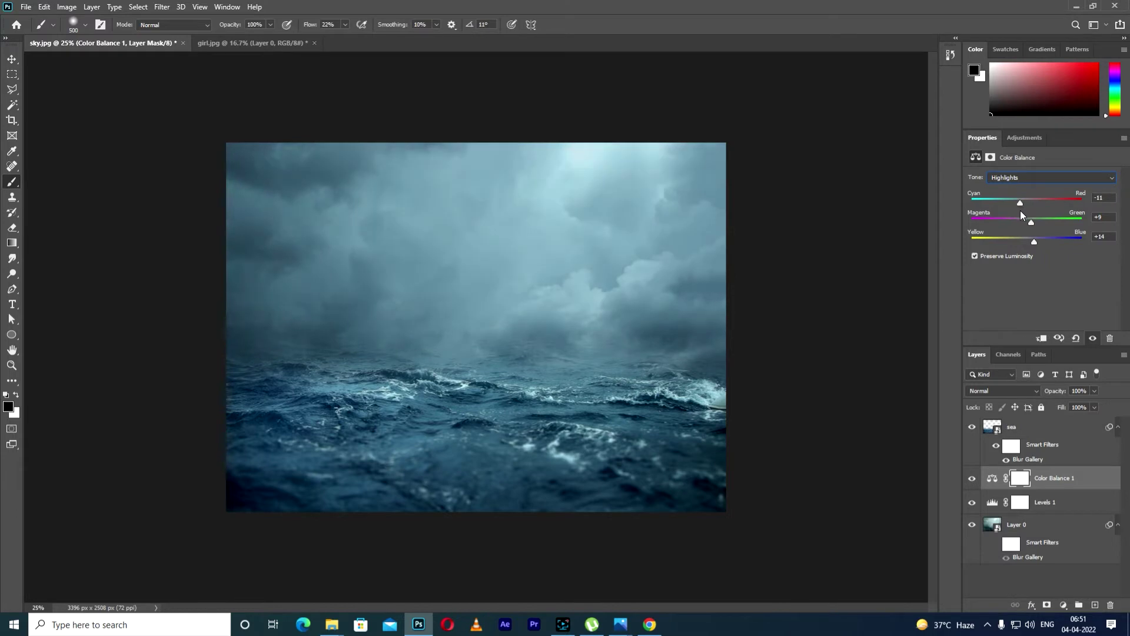
Step: Toggle Layer 0's visibility to check the colour-graded sky
click(1027, 527)
click(972, 525)
click(973, 525)
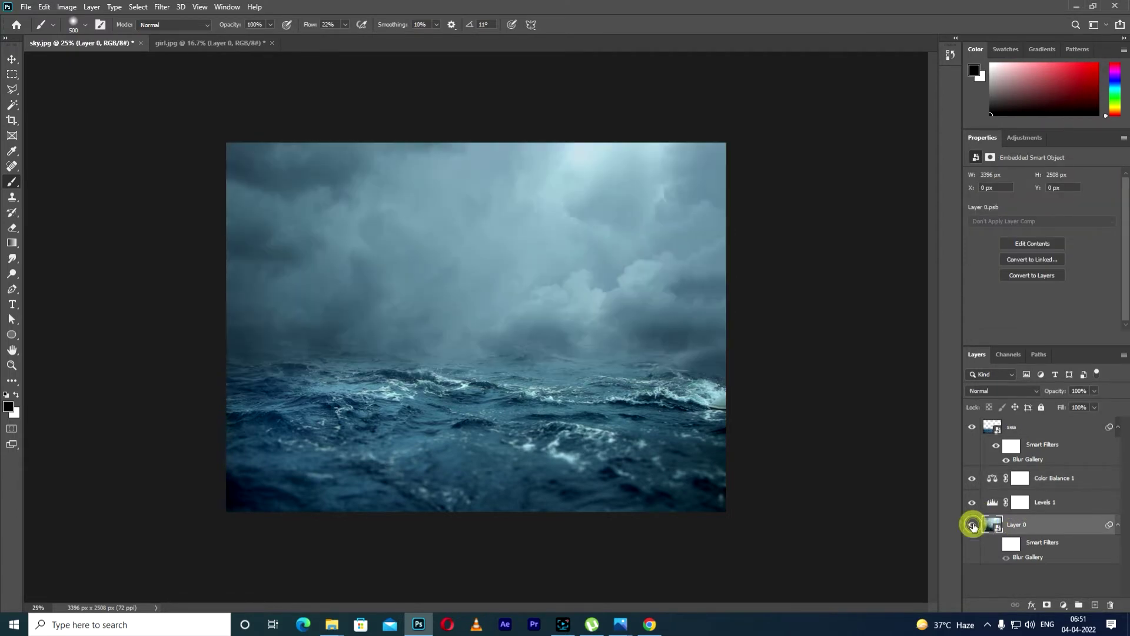
Step: Add a Levels adjustment clipped to the sea layer and lower its output white level to 210
click(1001, 427)
click(972, 427)
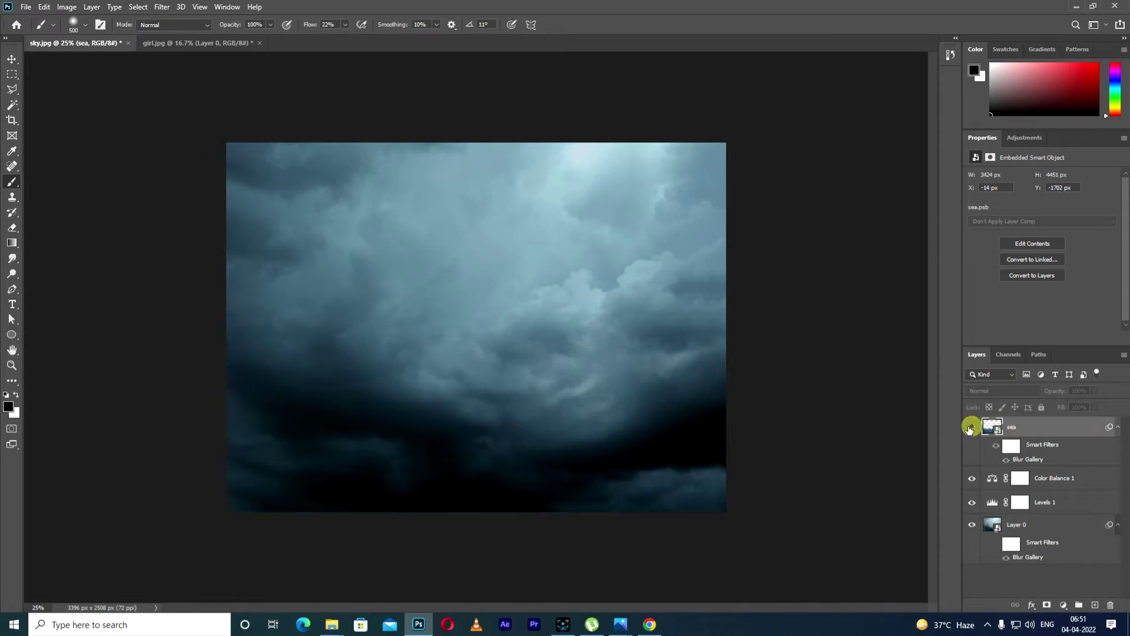
click(972, 427)
click(1064, 610)
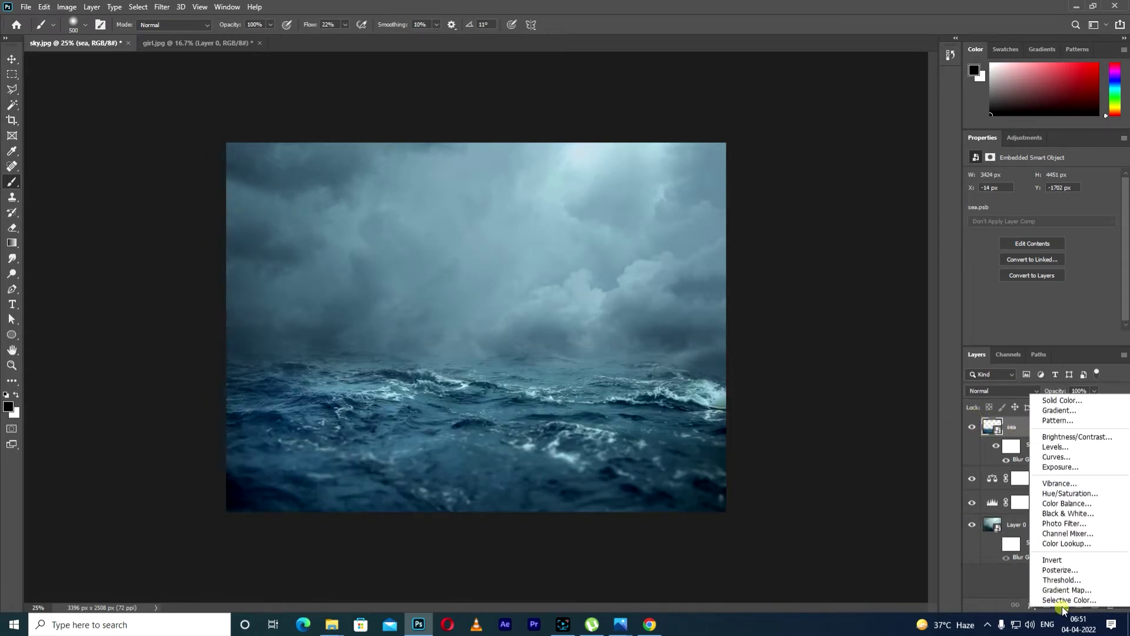
click(1070, 457)
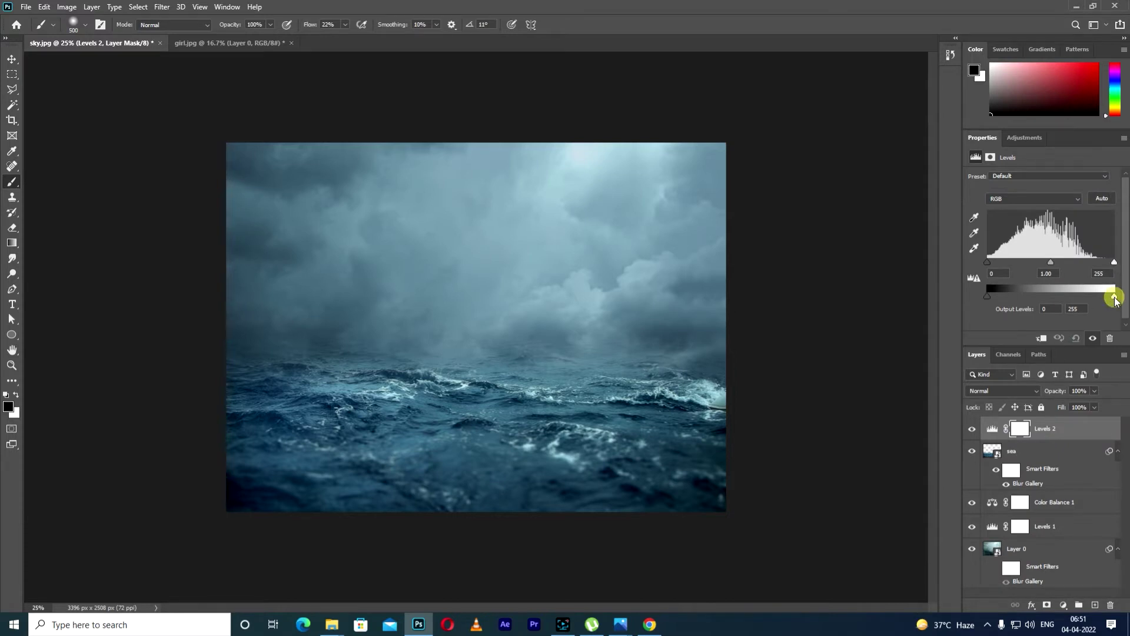
drag(1116, 298, 1094, 307)
click(1041, 338)
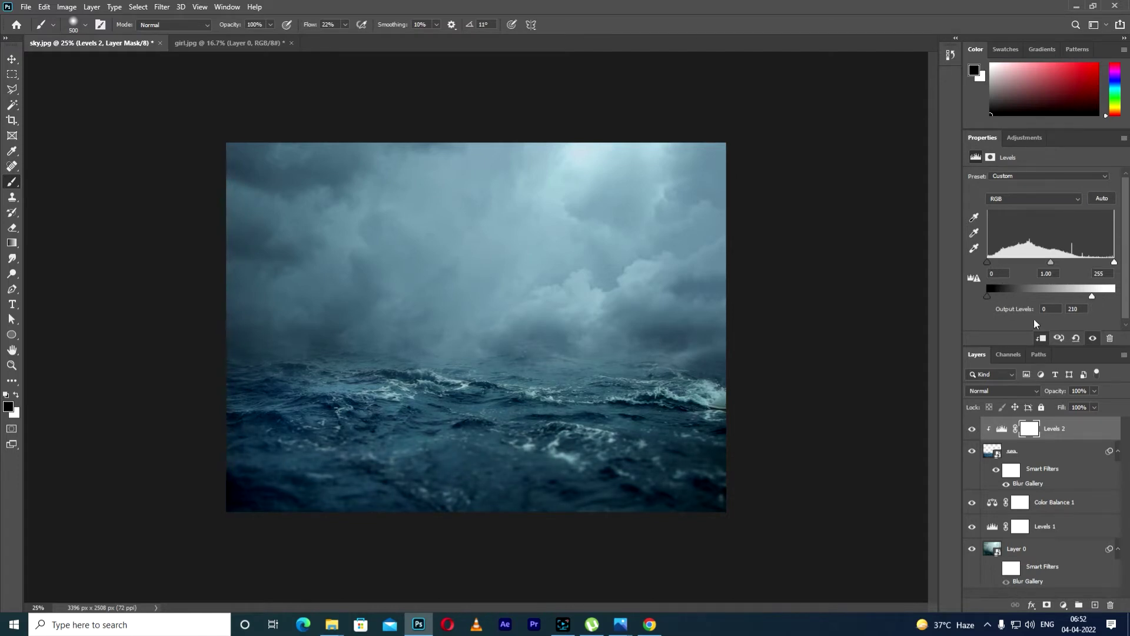
Step: Add a Color Balance adjustment above Levels 2, with midtones at Magenta–Green +1, Yellow–Blue +21 and shifted towards cyan
click(1063, 606)
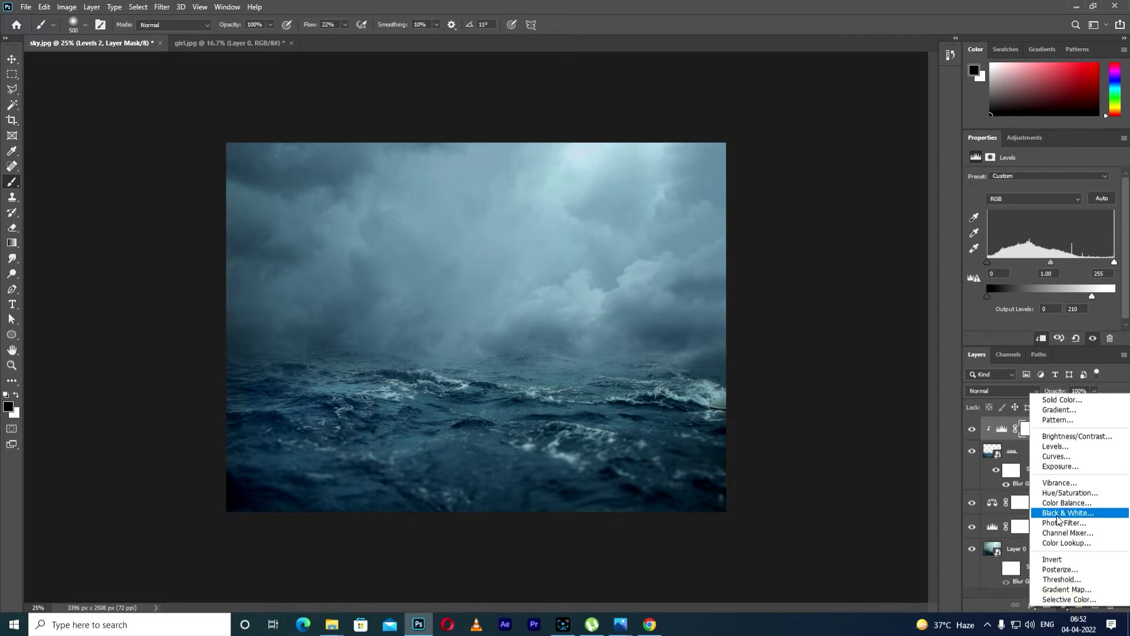
click(1067, 502)
mouse_move(1026, 240)
mouse_down()
mouse_move(1037, 246)
mouse_move(1017, 223)
mouse_up()
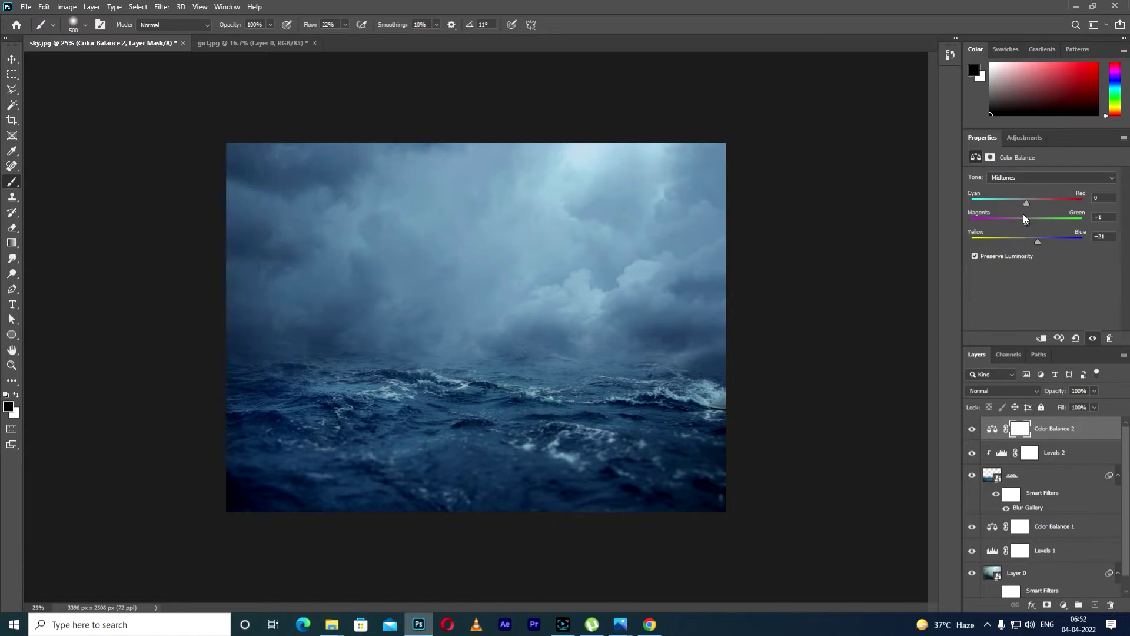
drag(1027, 203, 1019, 208)
Step: Set the Color Balance 2 shadows to Cyan–Red -8, Magenta–Green +7 and Yellow–Blue +7, and compare with the adjustment hidden
click(1036, 177)
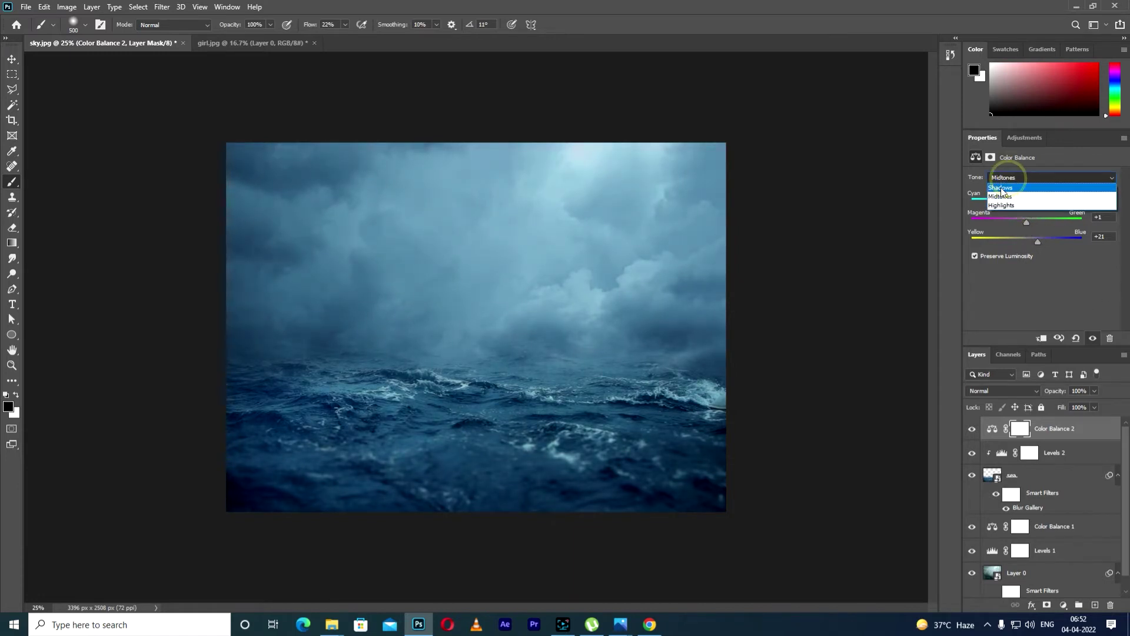
click(1001, 188)
mouse_move(1027, 242)
mouse_down()
mouse_move(1027, 223)
mouse_move(1017, 222)
mouse_move(1025, 227)
mouse_up()
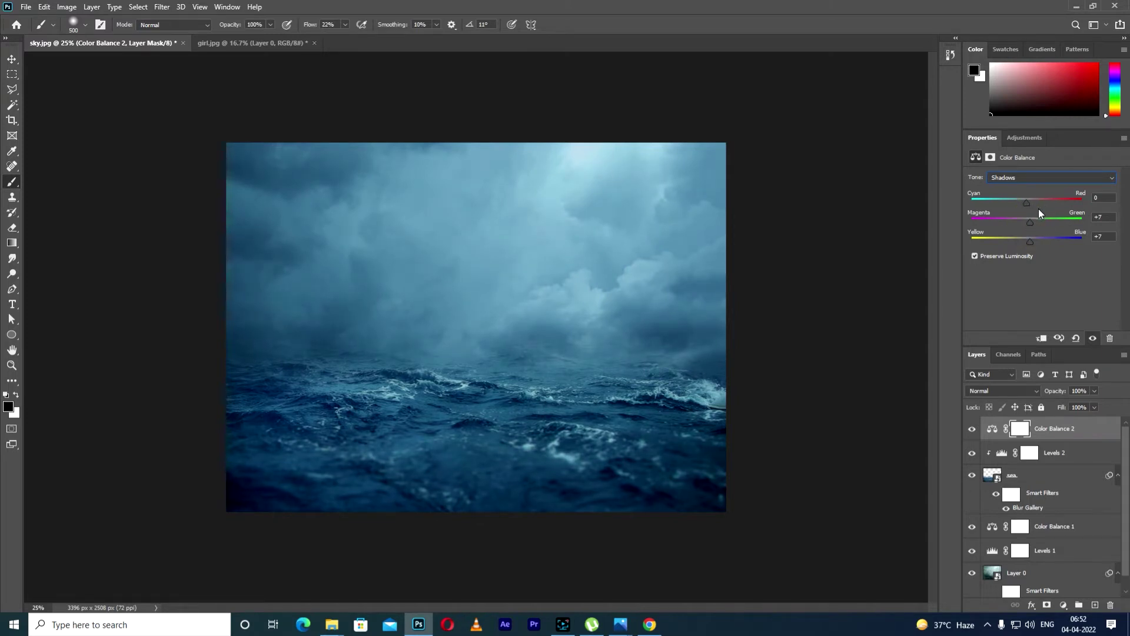
drag(1027, 203, 1030, 211)
click(972, 430)
click(972, 429)
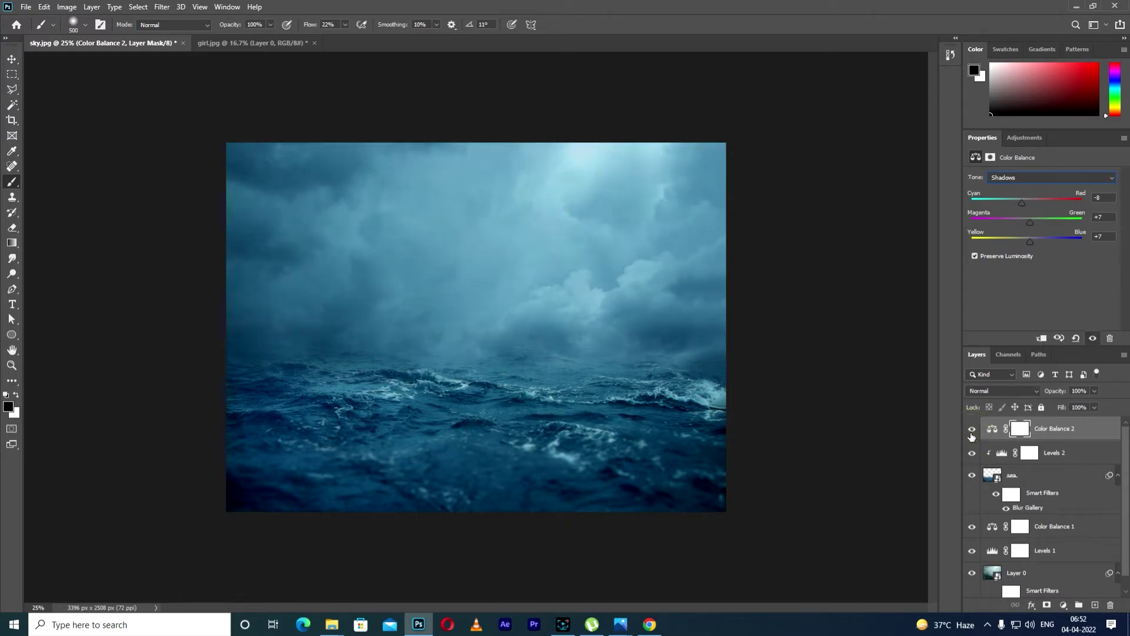
Step: Place the boat image from the stock folder over the sea, scaled to 45.88%, and set its blend mode to Multiply
click(1075, 10)
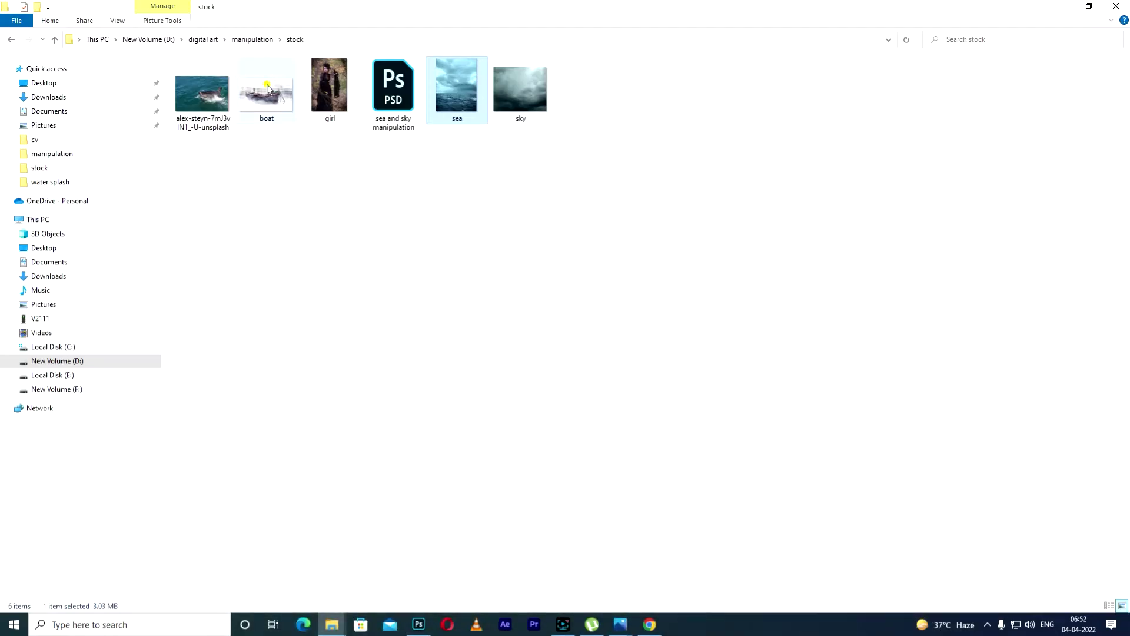
drag(267, 88, 453, 446)
drag(727, 169, 649, 222)
drag(538, 339, 558, 385)
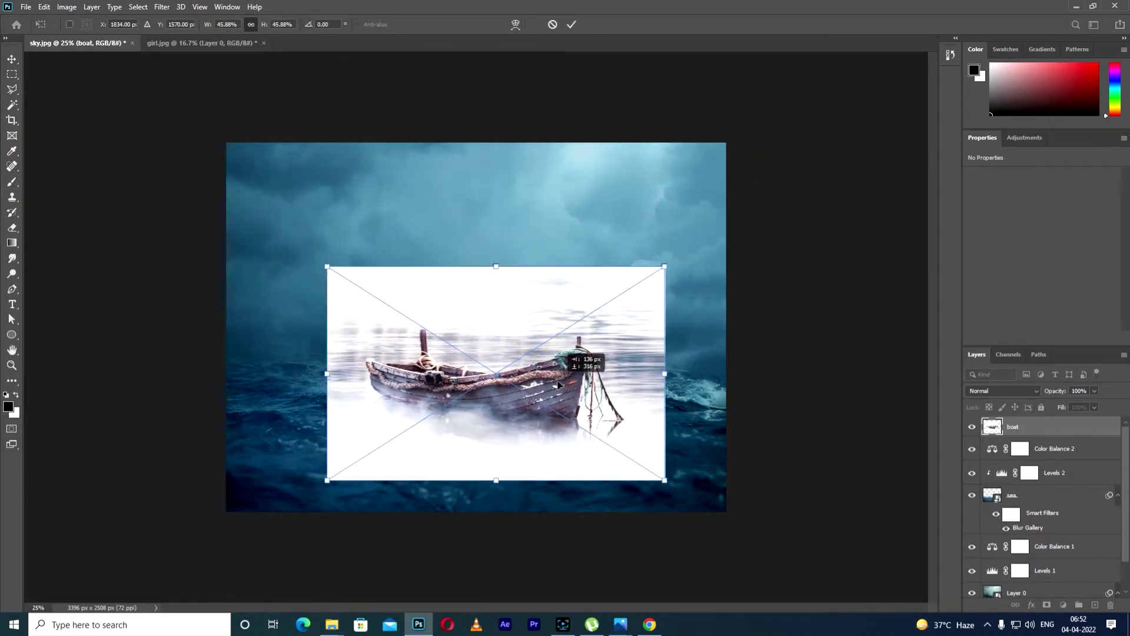
click(572, 24)
click(1002, 391)
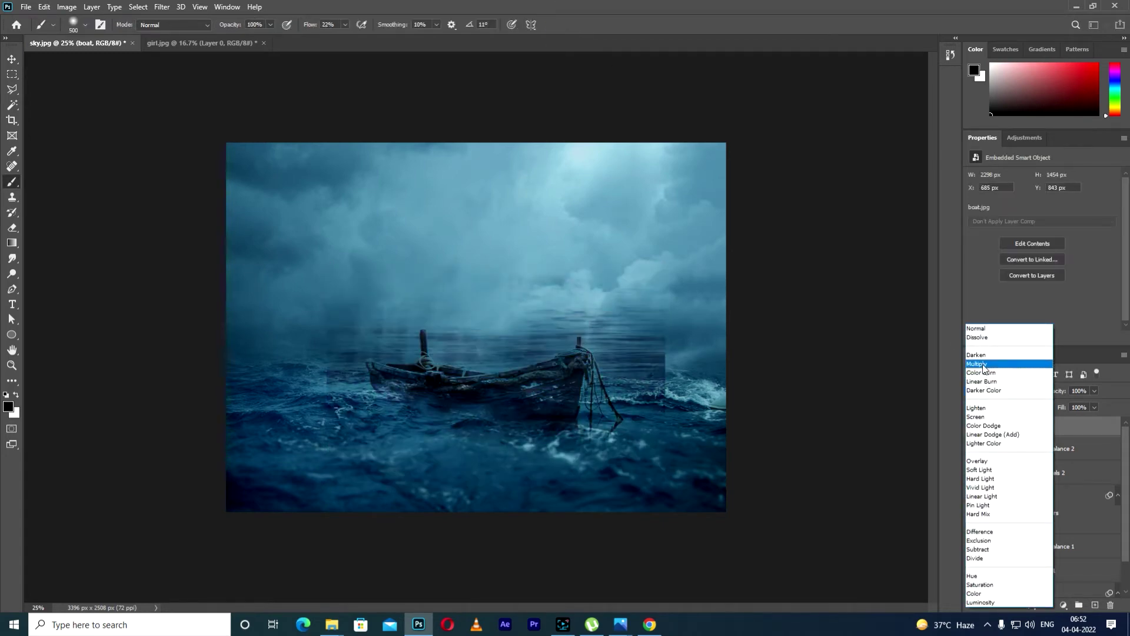
click(982, 364)
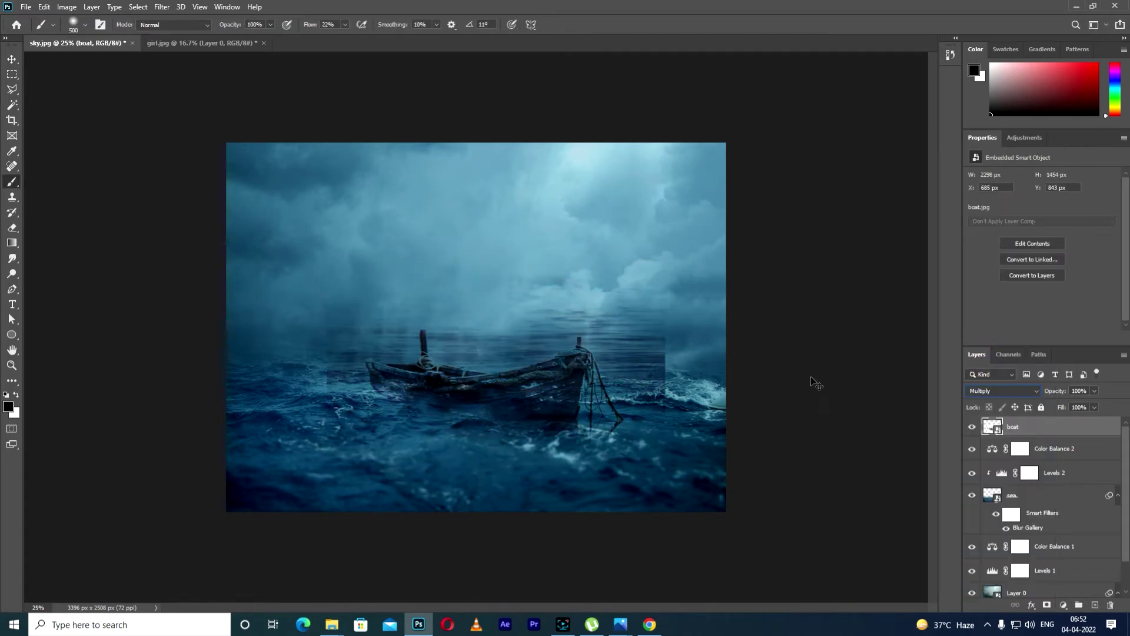
Step: Enlarge the boat layer proportionally about its centre to 2452 x 1552 px
click(12, 59)
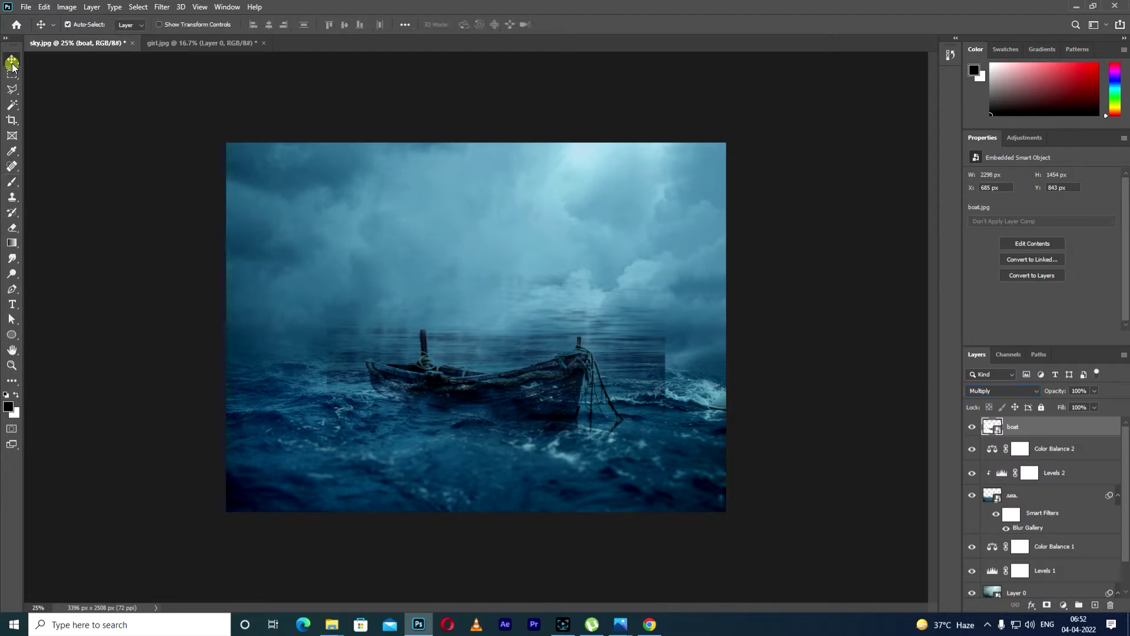
key(ctrl+t)
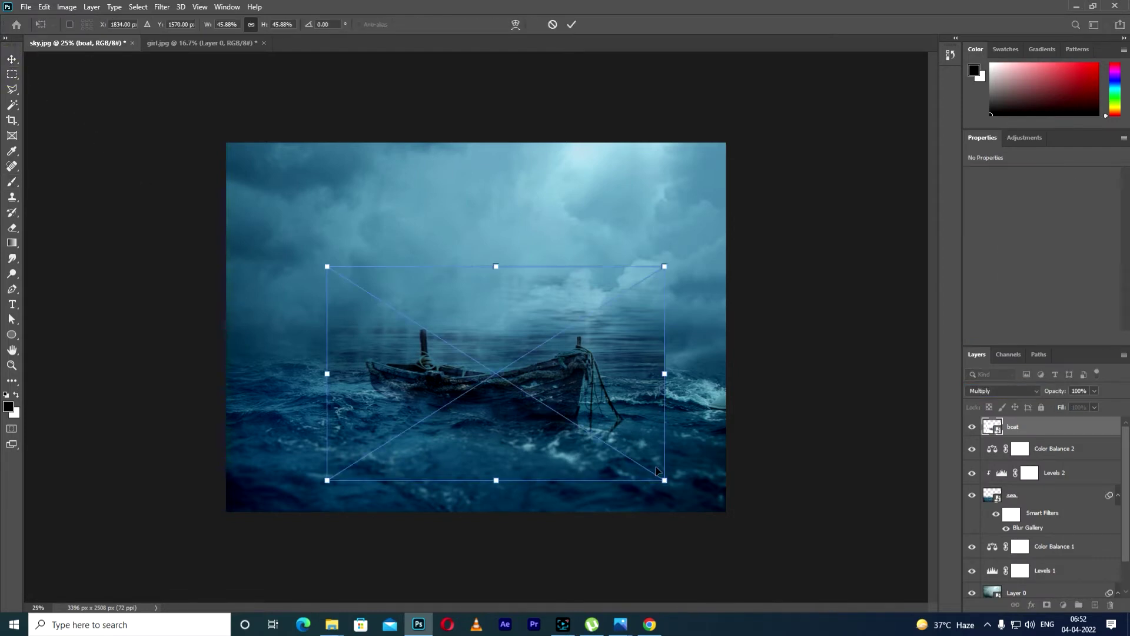
drag(664, 481, 679, 488)
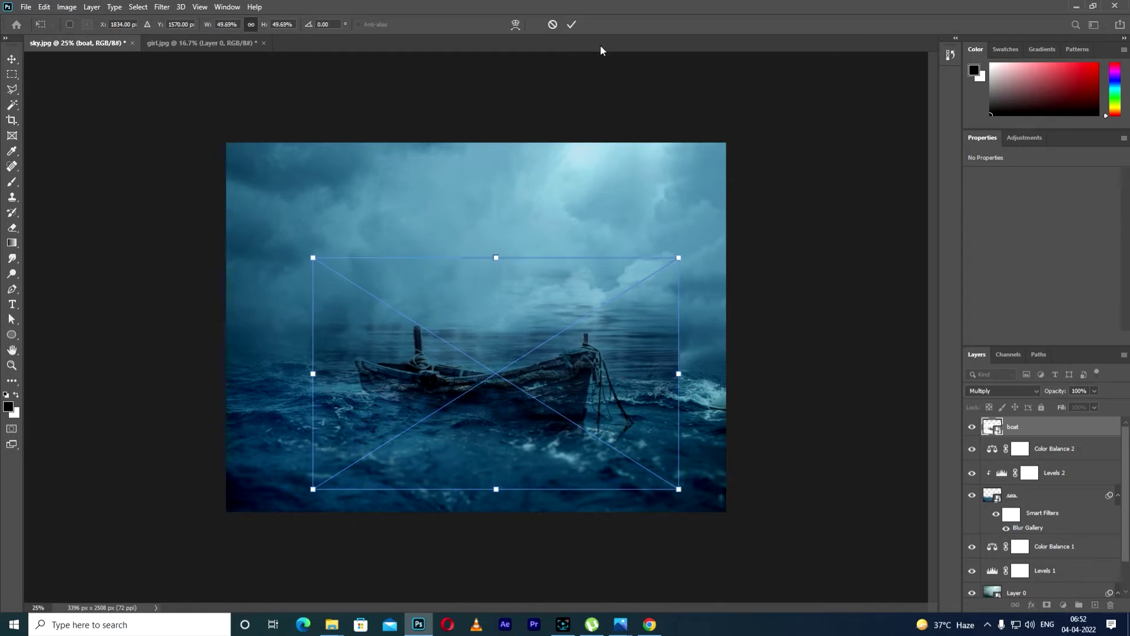
click(571, 24)
key(ctrl+t)
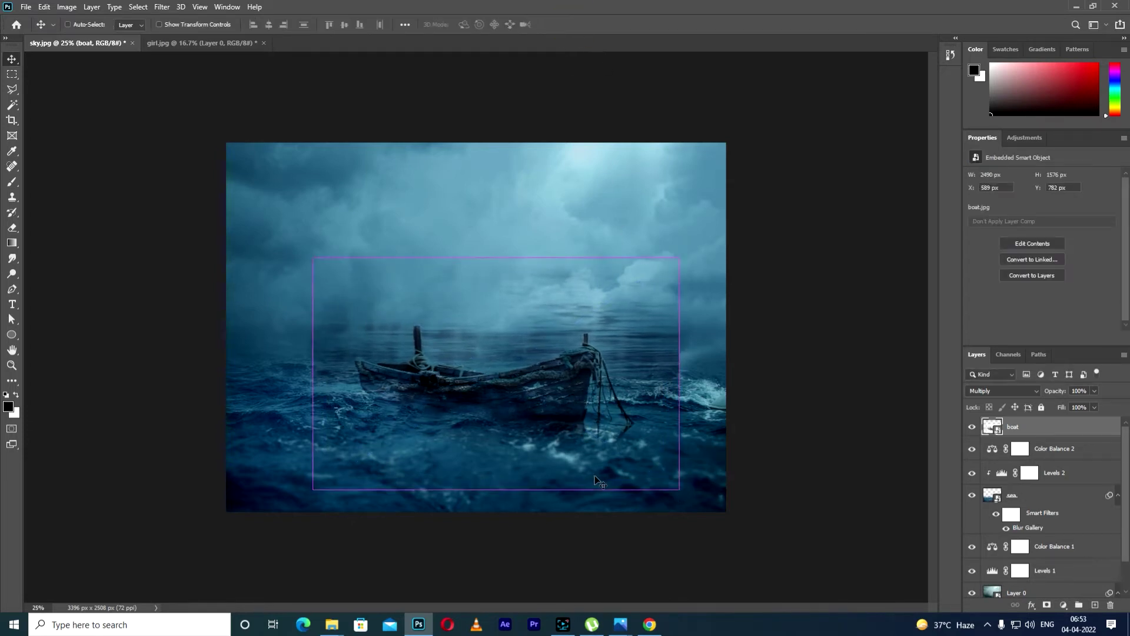
drag(677, 257, 674, 261)
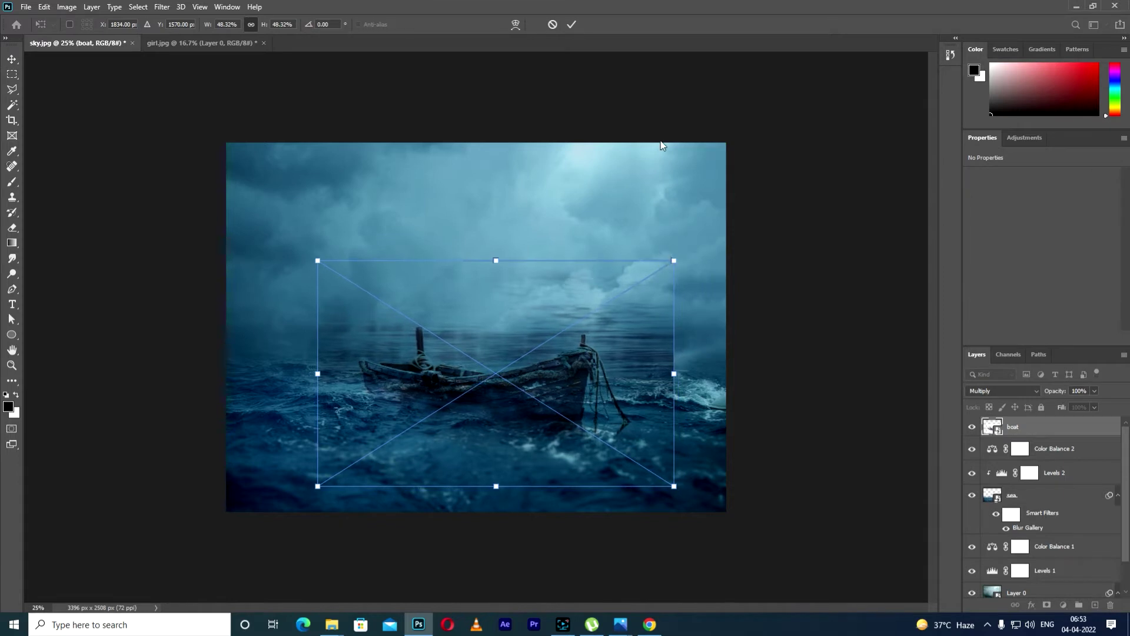
click(674, 260)
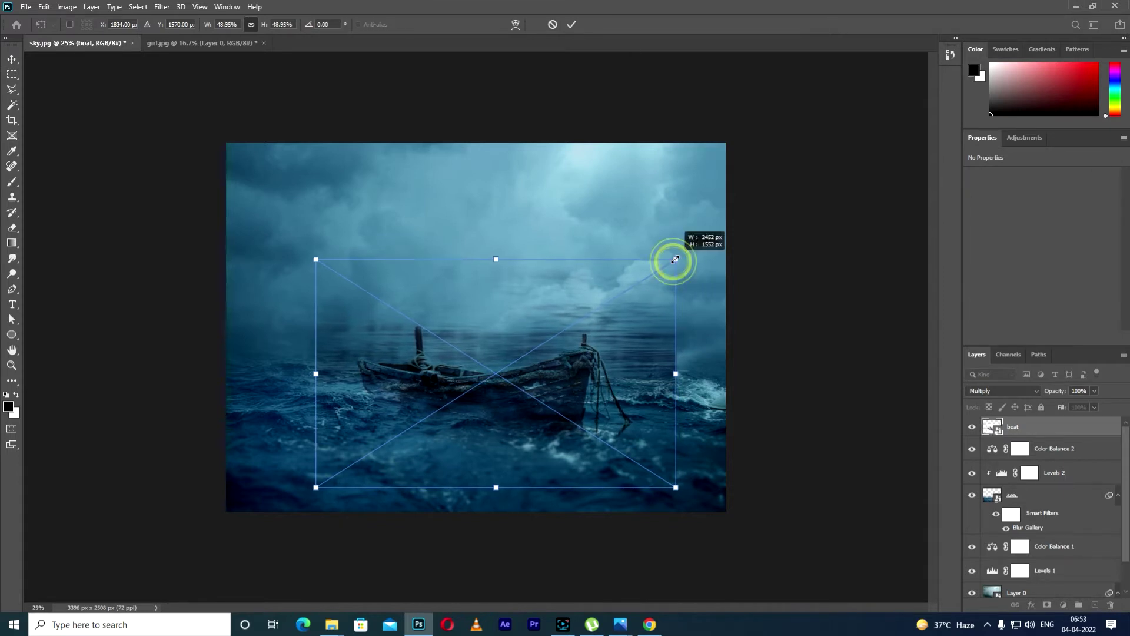
click(572, 25)
key(ctrl+plus)
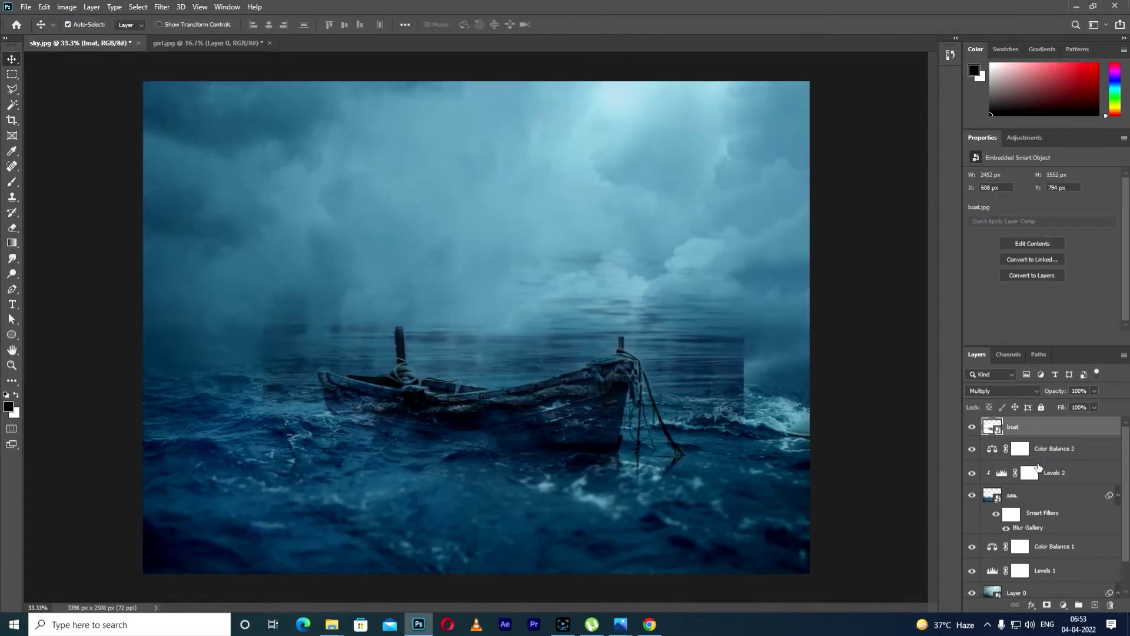
Step: Add a layer mask to the boat layer and brush out its background beside and above the bow, using a 250 px black brush
click(1046, 606)
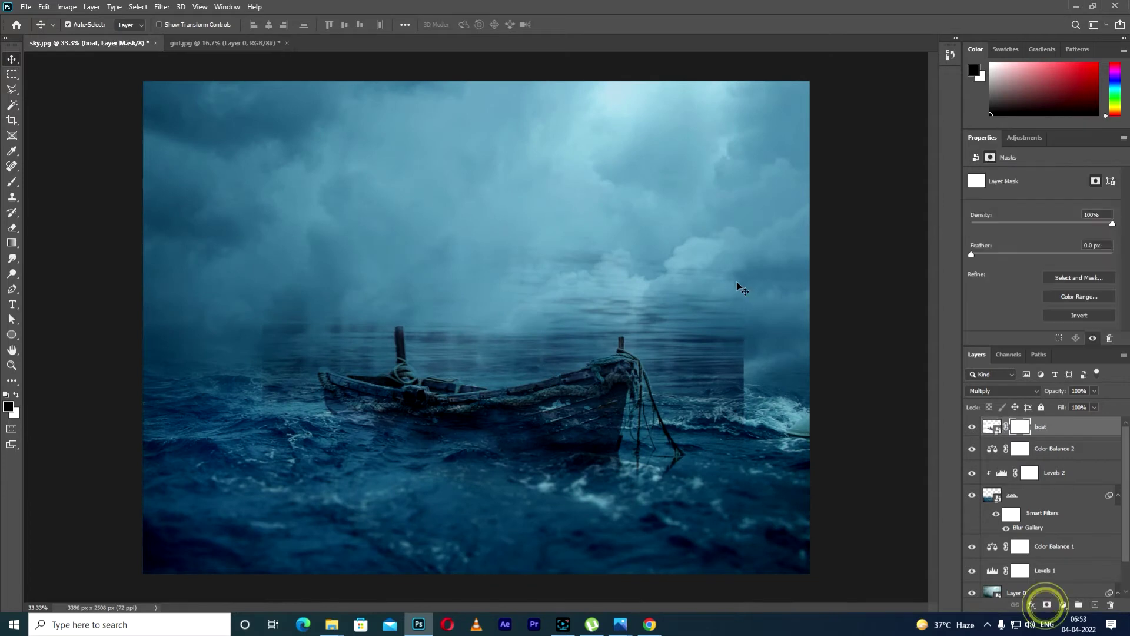
click(12, 181)
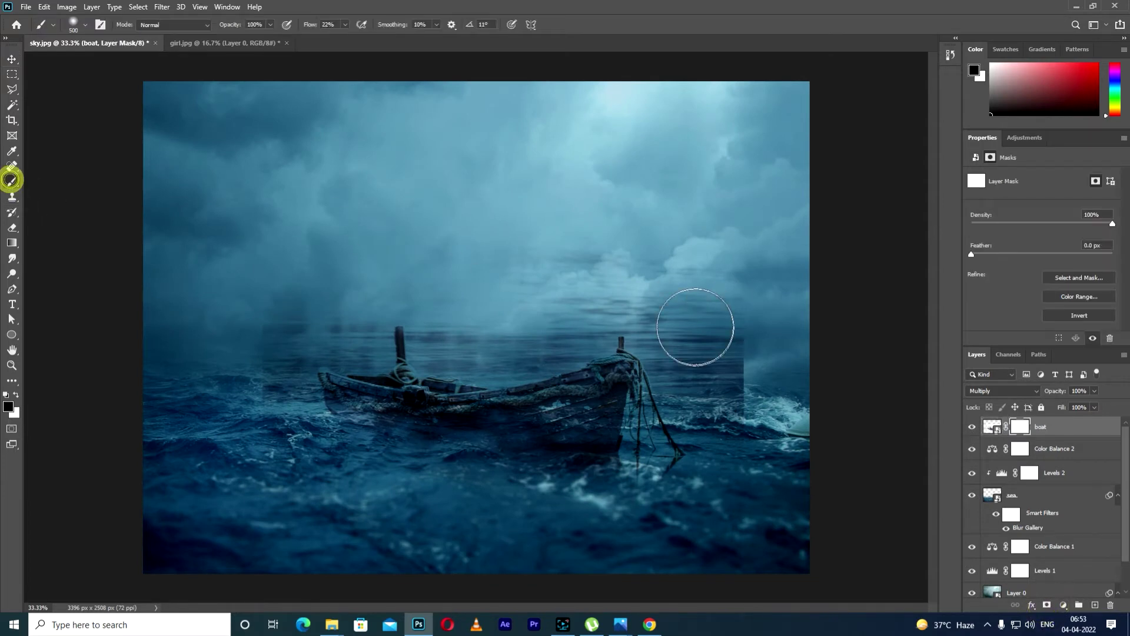
mouse_move(726, 294)
mouse_down()
mouse_move(758, 454)
mouse_move(744, 285)
mouse_move(729, 306)
mouse_move(607, 291)
mouse_move(699, 336)
mouse_move(691, 374)
mouse_move(687, 293)
mouse_up()
key(bracketleft)
key(bracketleft)
key(bracketleft)
mouse_move(465, 328)
mouse_down()
mouse_move(512, 333)
mouse_move(427, 333)
mouse_move(434, 359)
mouse_move(586, 347)
mouse_up()
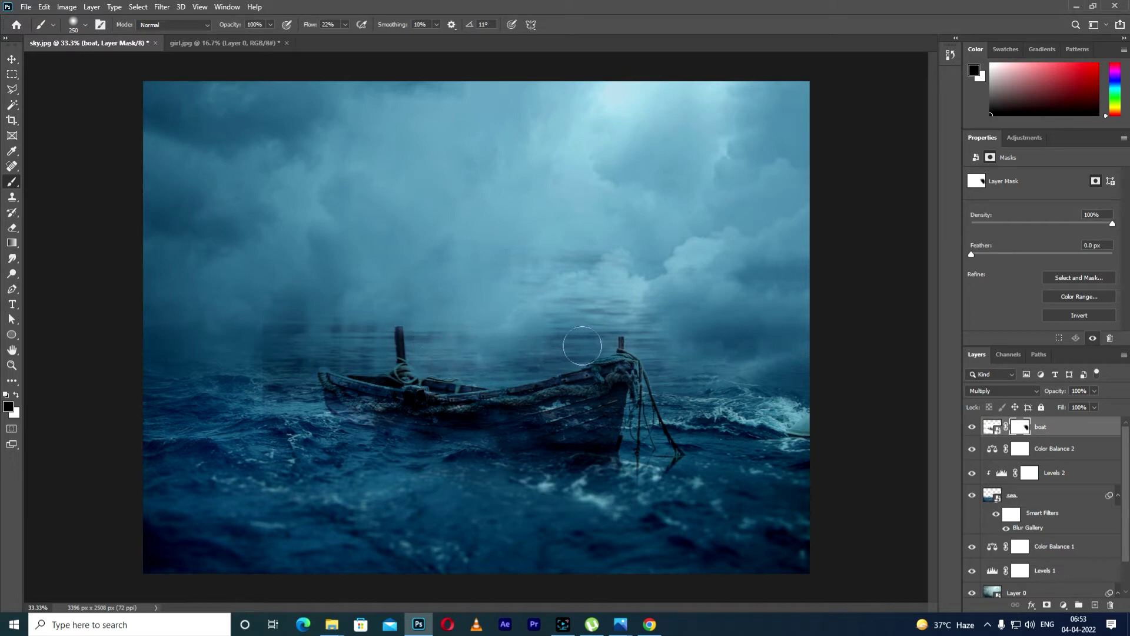
Step: Brush out the leftover background around the stern and above the hull on the boat layer's mask
mouse_move(243, 386)
mouse_down()
mouse_move(256, 399)
mouse_move(280, 301)
mouse_move(344, 340)
mouse_move(334, 328)
mouse_move(371, 338)
mouse_move(365, 306)
mouse_move(429, 318)
mouse_move(426, 344)
mouse_move(416, 327)
mouse_move(263, 325)
mouse_up()
click(543, 331)
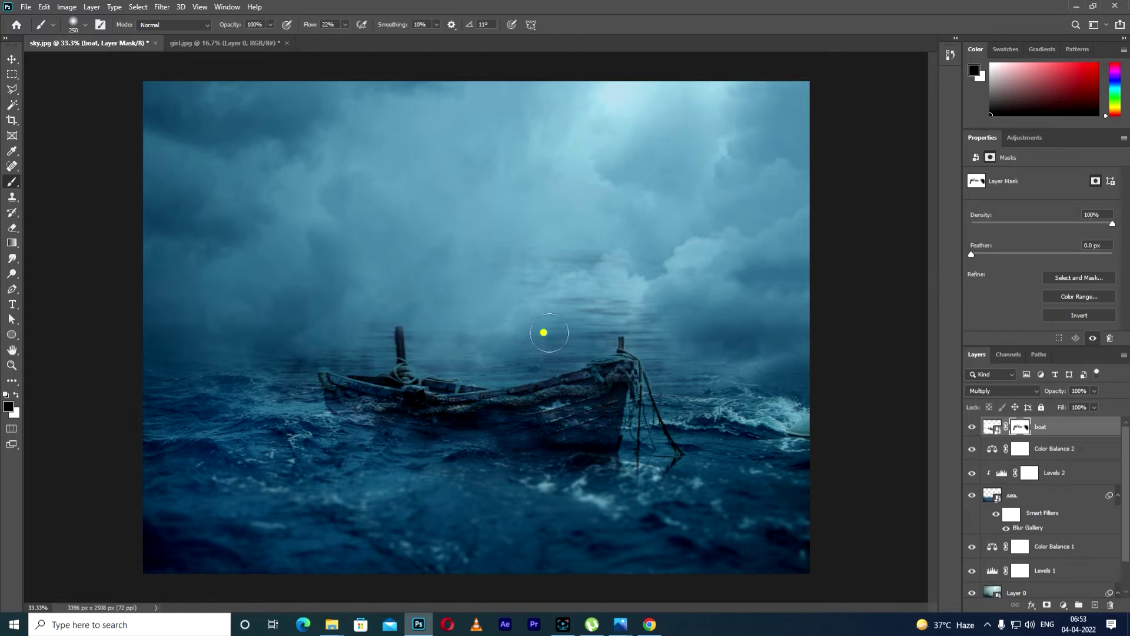
click(683, 333)
click(508, 340)
key(ctrl+minus)
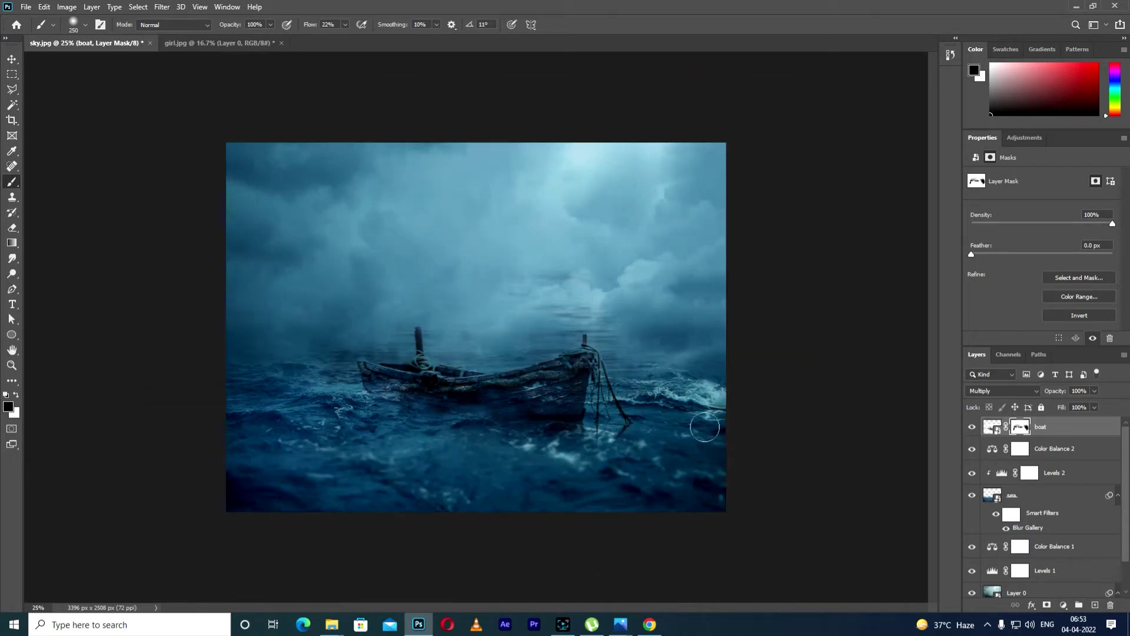
Step: Enlarge the boat layer proportionally about its centre to 2494 x 1579 px and compare the image with the layer hidden
double_click(11, 350)
key(ctrl+minus)
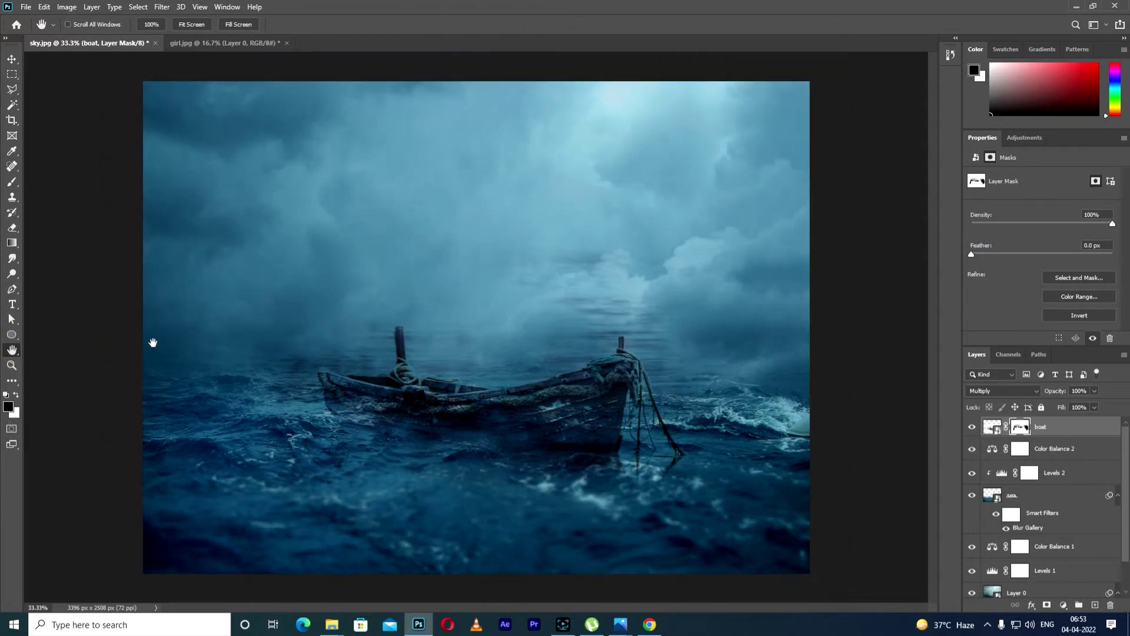
key(ctrl+t)
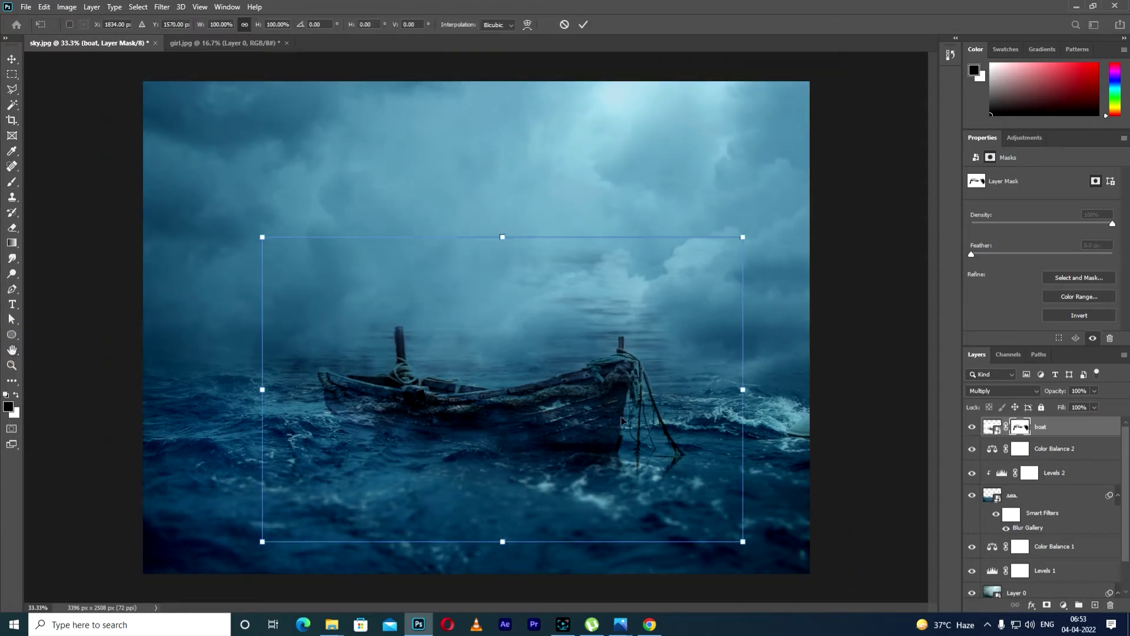
drag(745, 235, 749, 233)
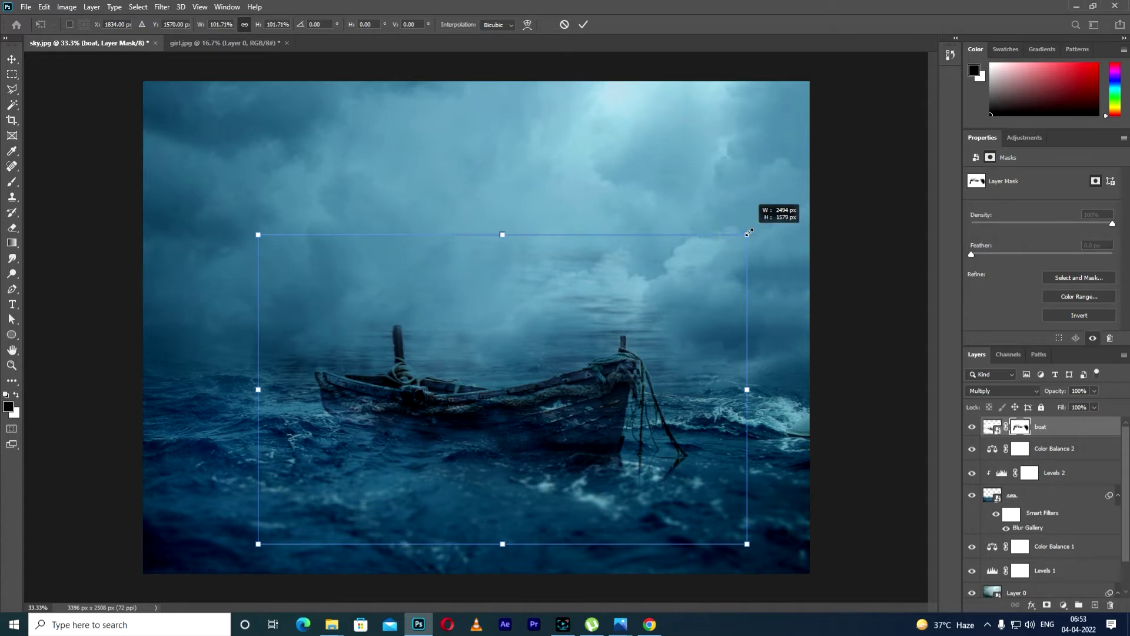
click(584, 24)
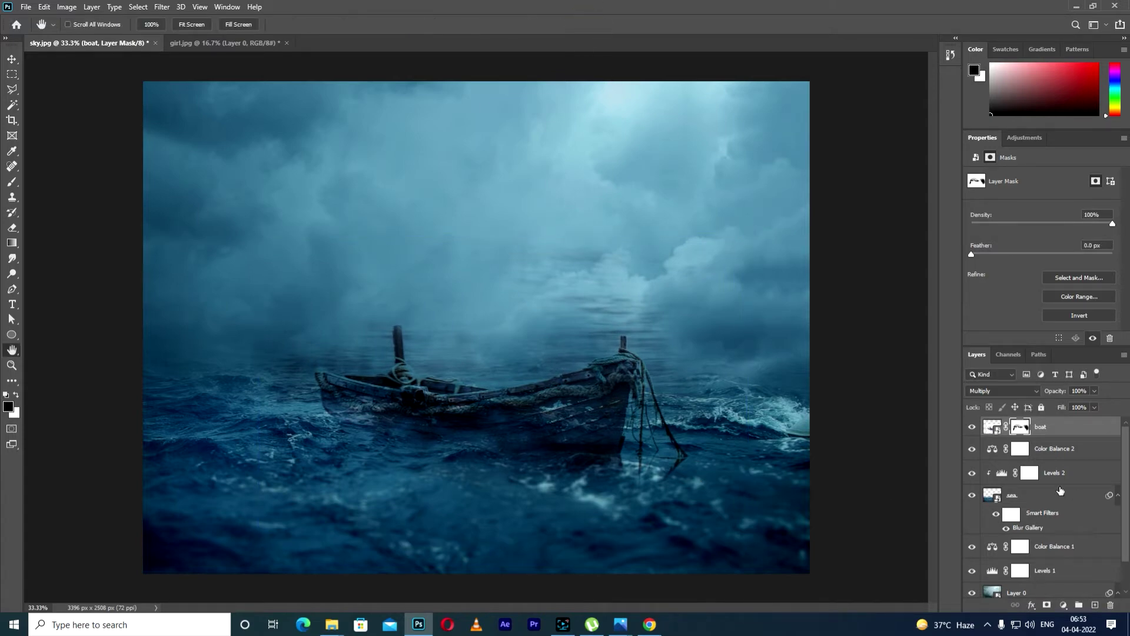
click(972, 428)
click(972, 429)
click(972, 429)
click(972, 429)
Step: Brush out the remaining water streaks in the sky around the bow post on the boat mask, reducing the brush to 150 px
click(1021, 427)
click(12, 183)
mouse_move(545, 249)
mouse_down()
mouse_move(581, 250)
mouse_move(467, 256)
mouse_move(521, 260)
mouse_move(481, 287)
mouse_move(446, 278)
mouse_move(620, 303)
mouse_move(592, 327)
mouse_up()
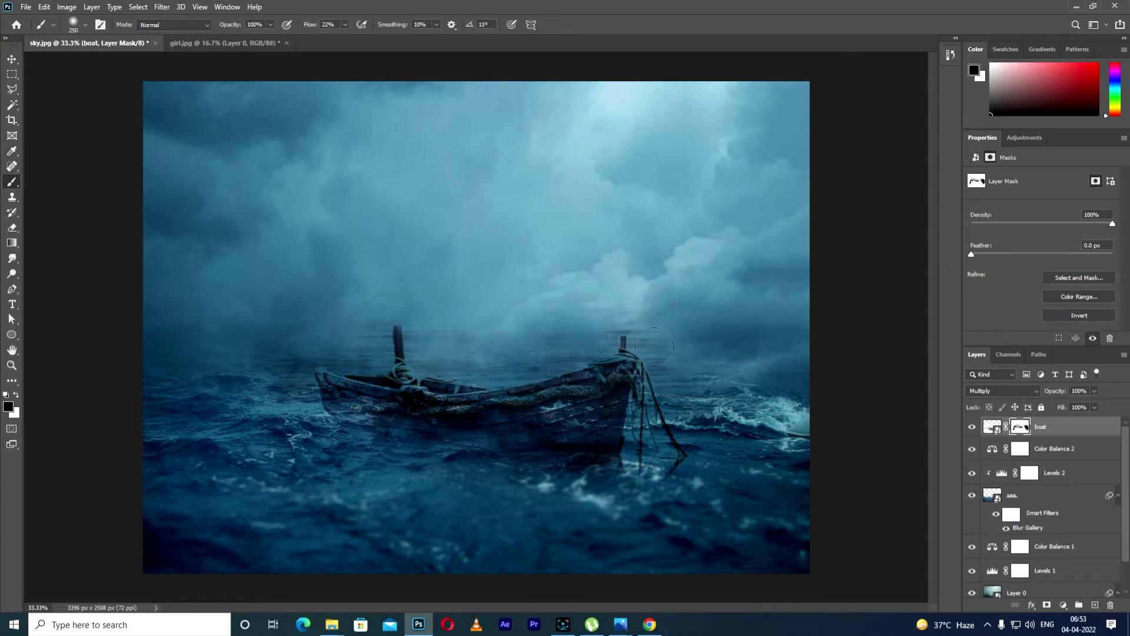
mouse_move(676, 361)
mouse_down()
mouse_move(646, 312)
mouse_move(621, 302)
mouse_up()
key(bracketleft)
key(bracketleft)
key(bracketleft)
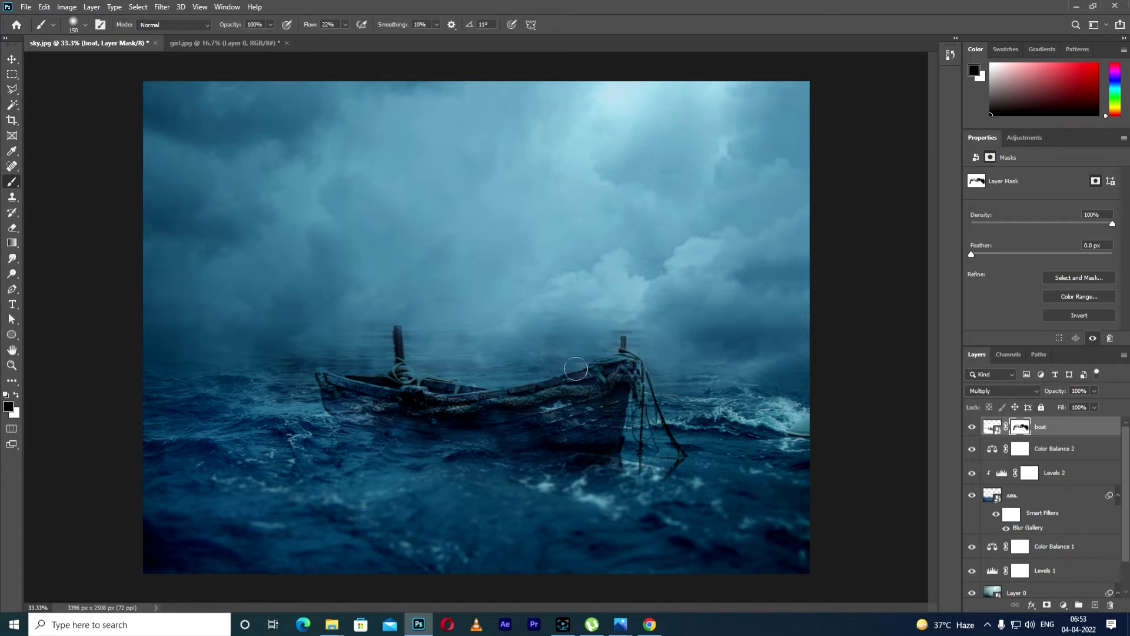
Step: Examine how the boat blends into the sea, comparing the image with the boat layer shown and hidden
click(972, 428)
click(973, 428)
key(ctrl+minus)
key(ctrl+plus)
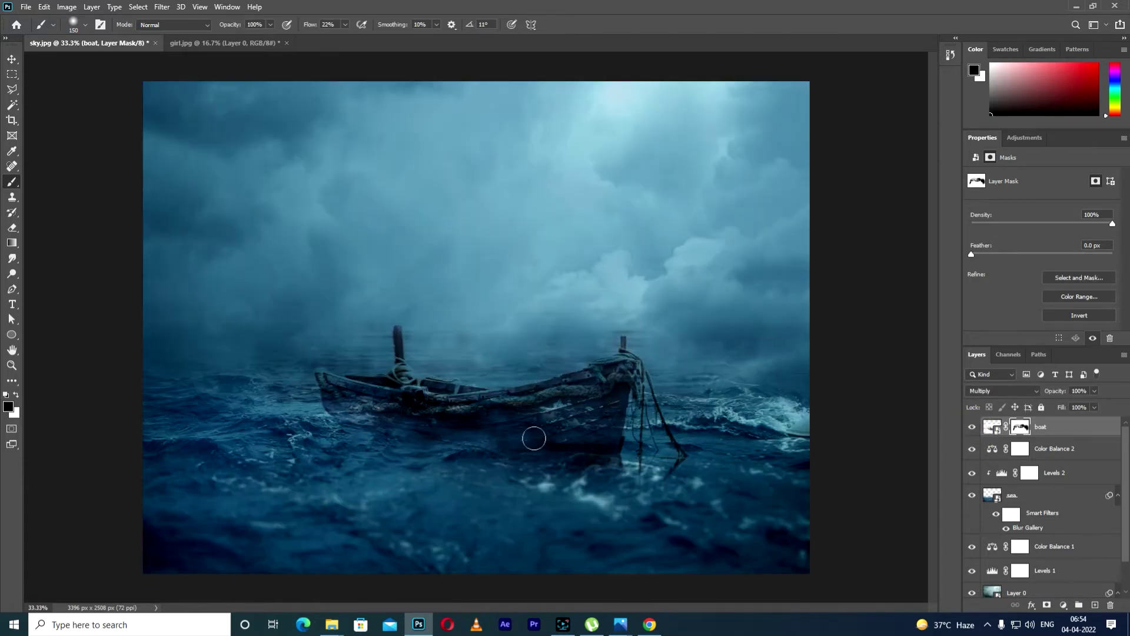
key(ctrl+minus)
key(ctrl+plus)
key(ctrl+minus)
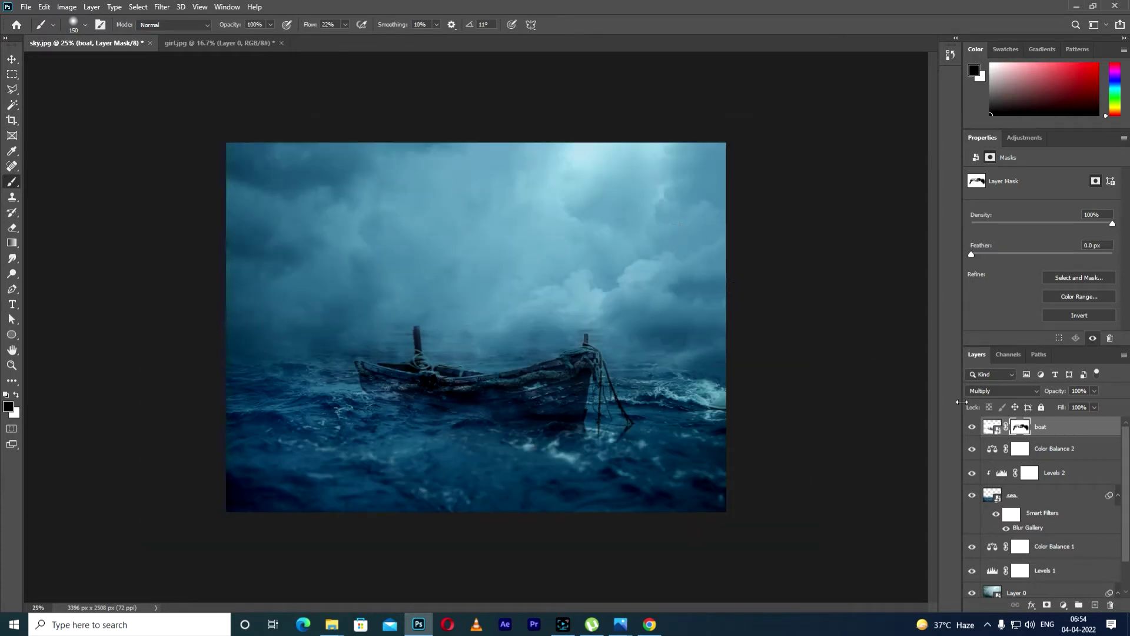
click(973, 427)
click(973, 427)
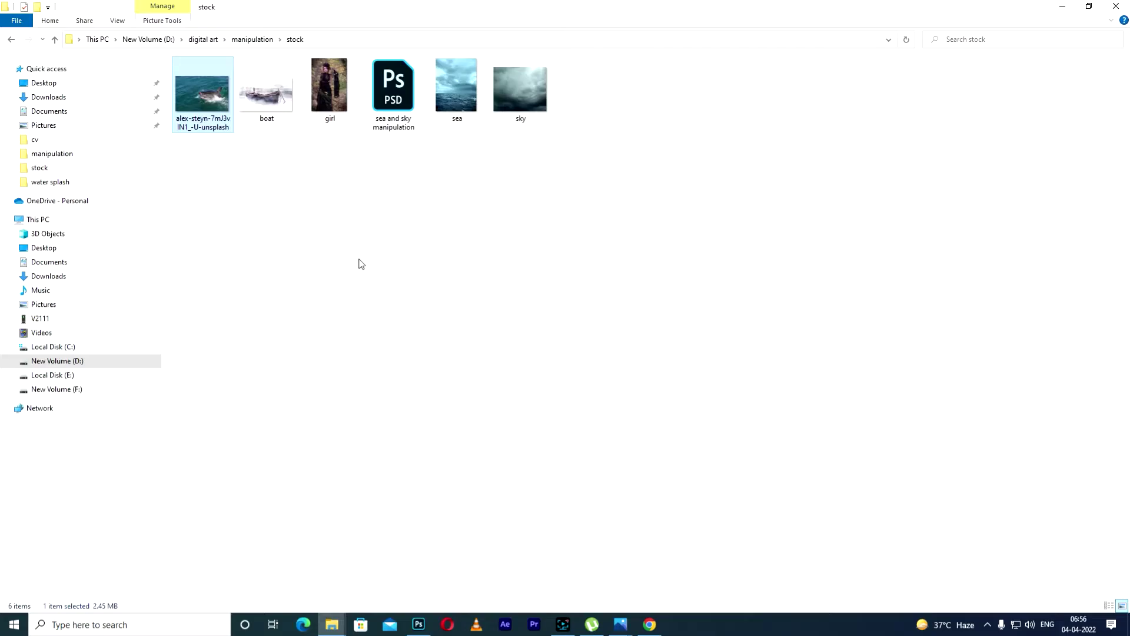
Step: Place the shark photo from the stock folder as a rasterized layer and remove its background
drag(202, 112, 544, 449)
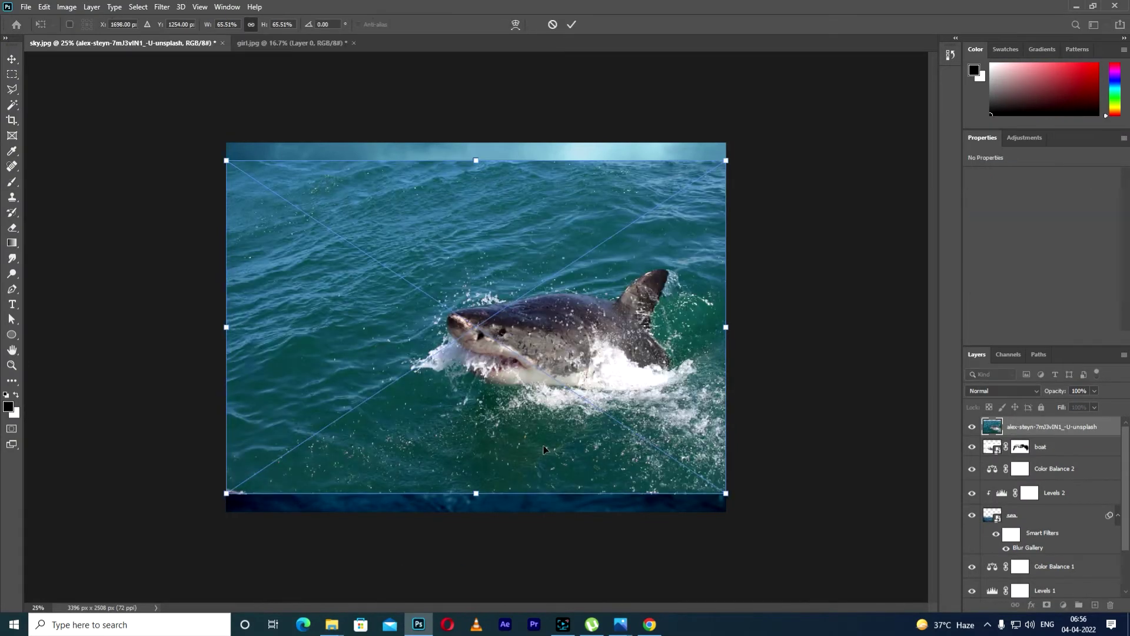
click(576, 24)
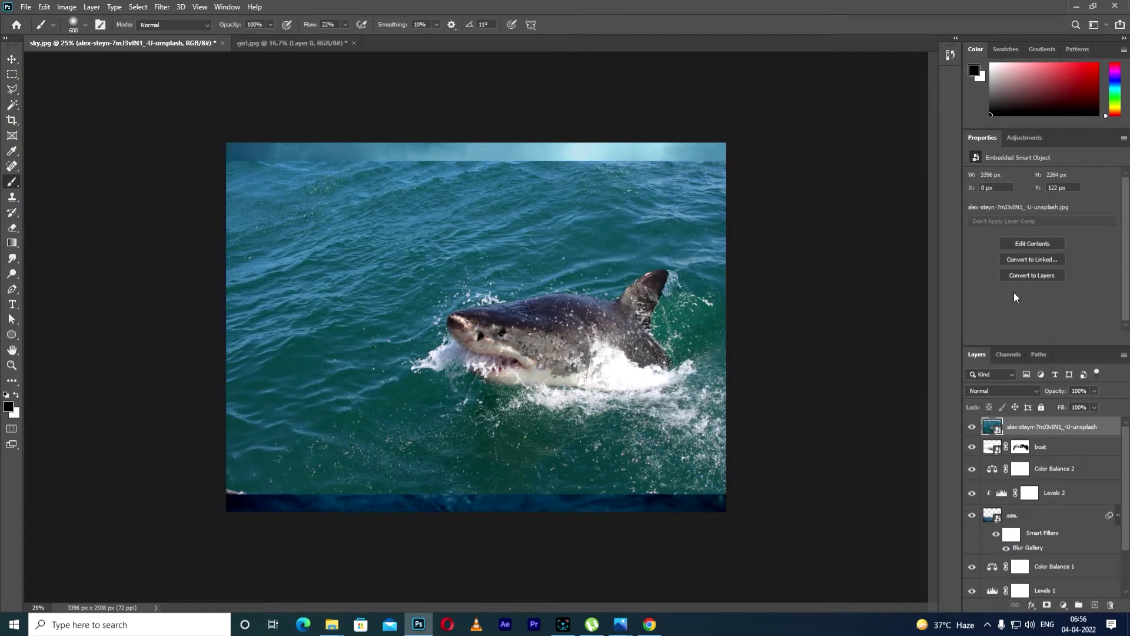
right_click(1025, 428)
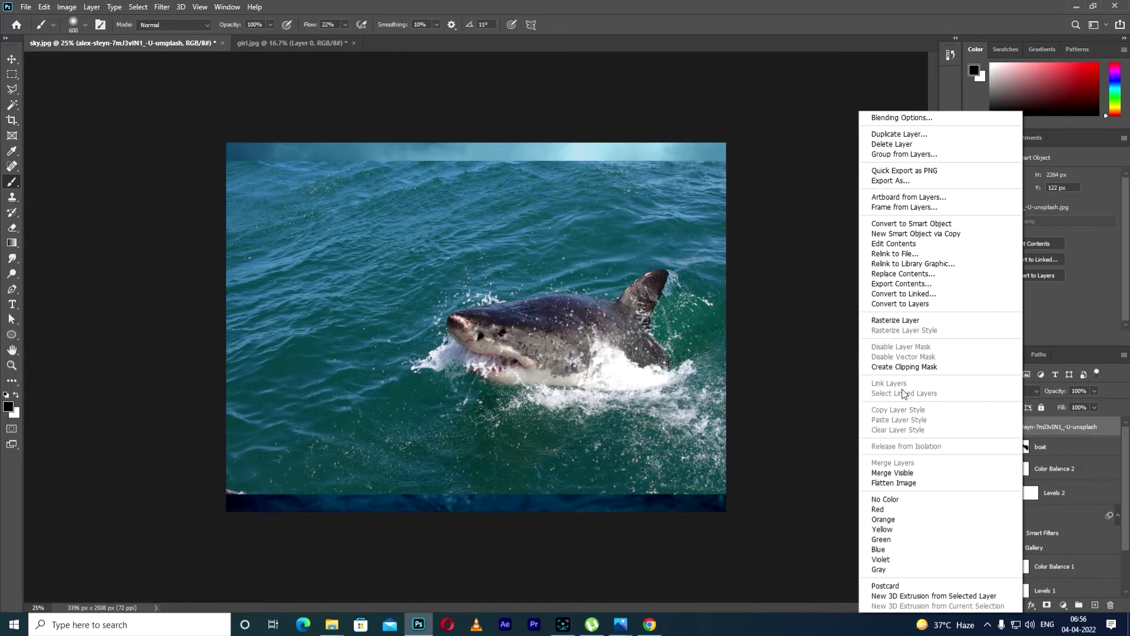
click(888, 320)
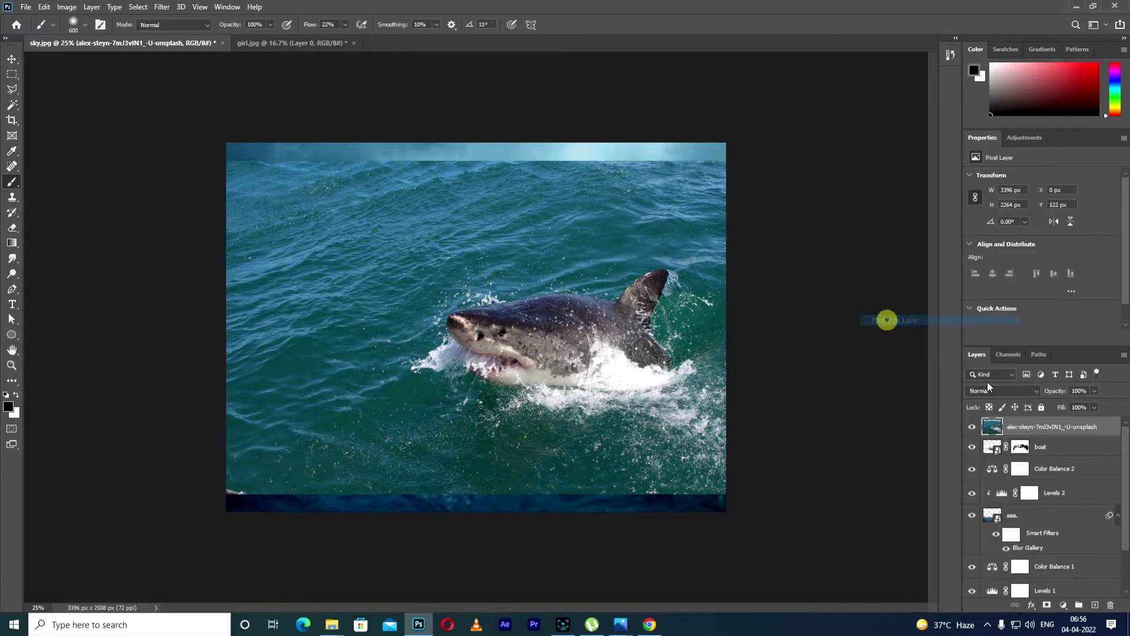
click(981, 310)
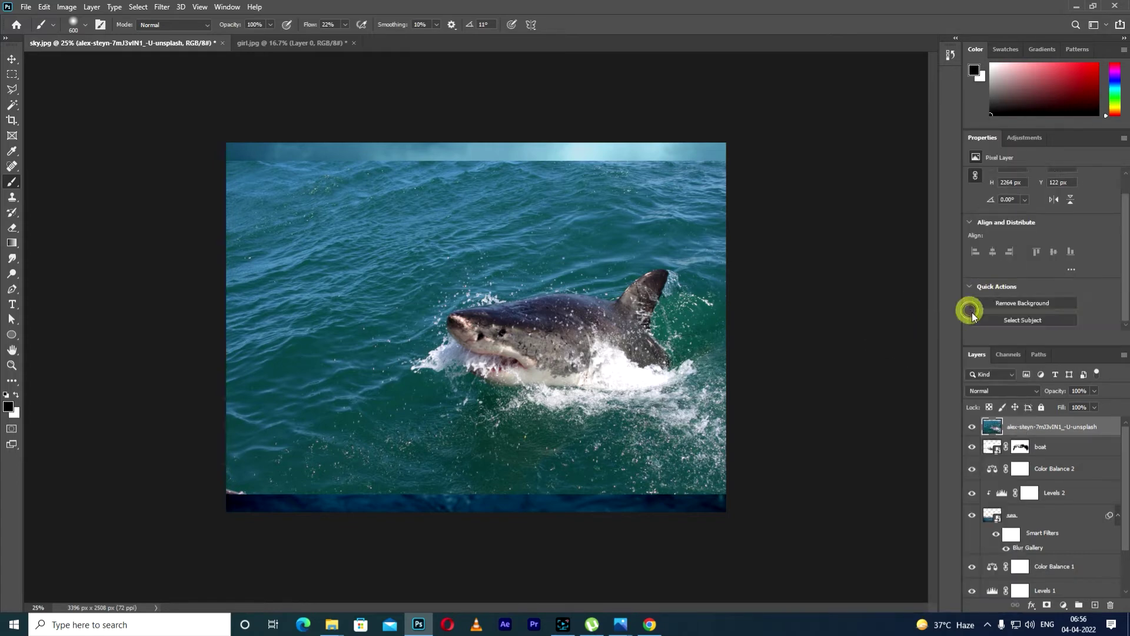
click(1004, 304)
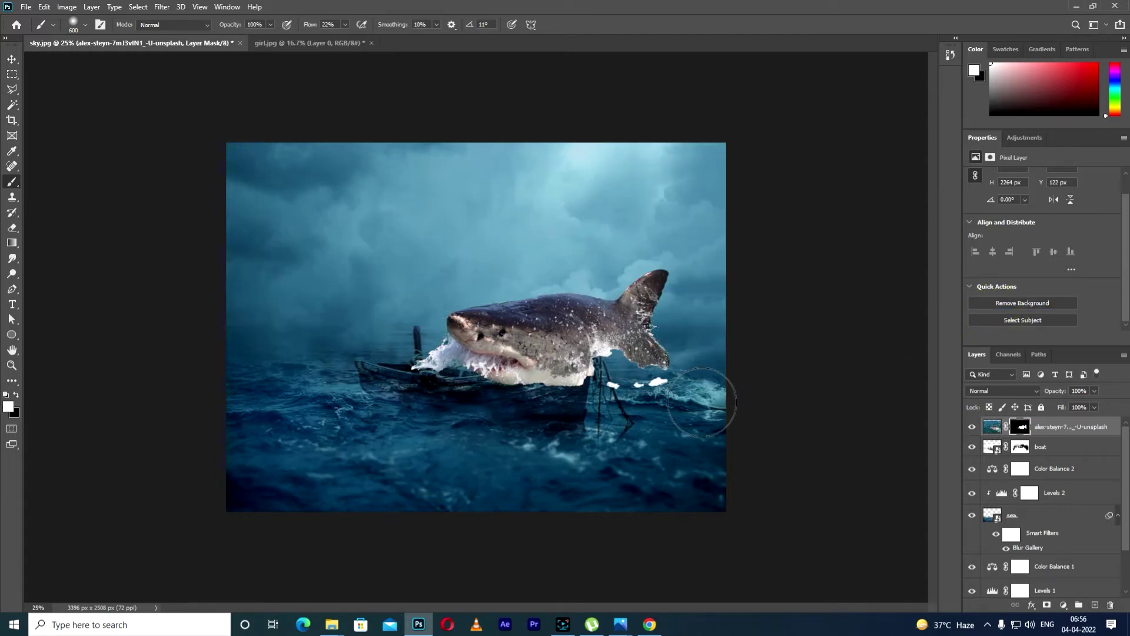
Step: Flip the shark layer horizontally and move it about 136 px left and 363 px down, in front of the boat's stern
key(ctrl+t)
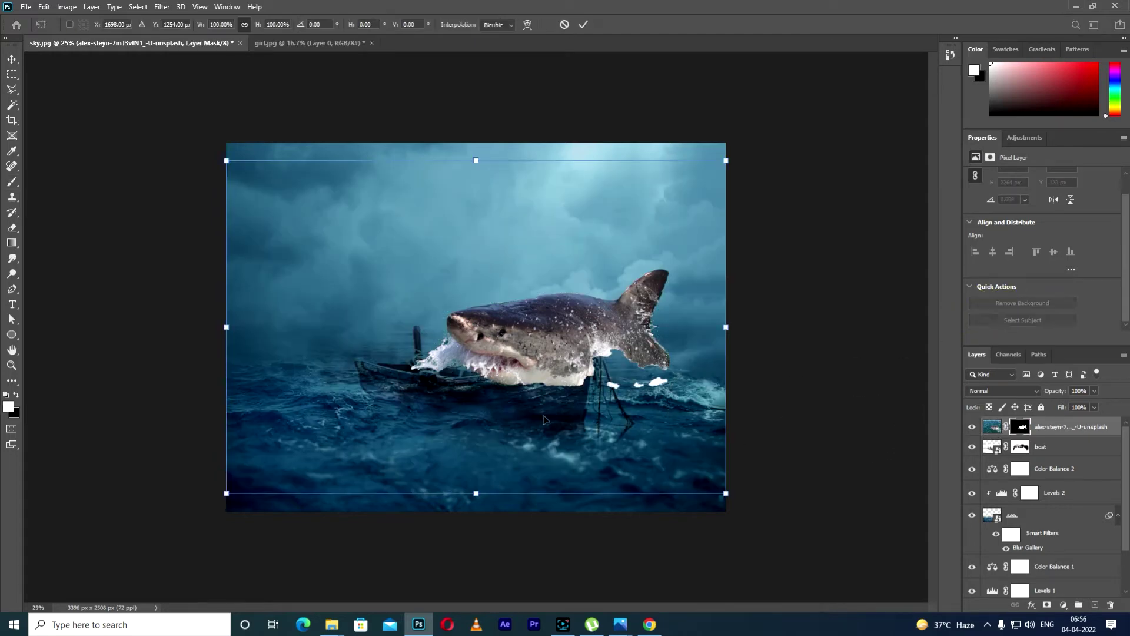
right_click(532, 387)
click(567, 580)
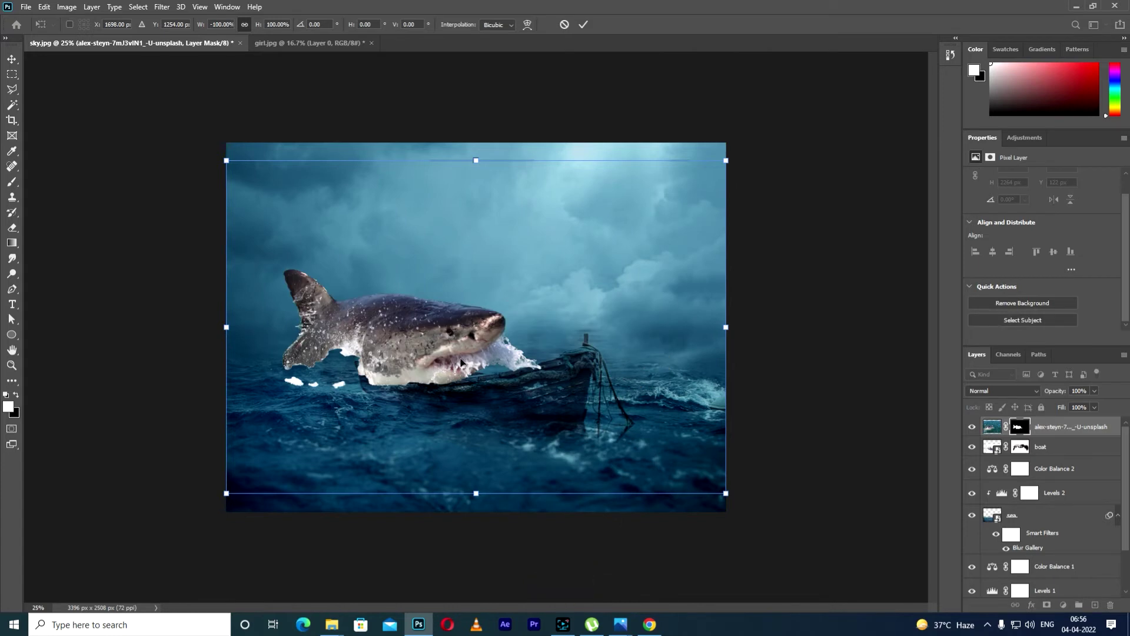
drag(424, 320, 403, 374)
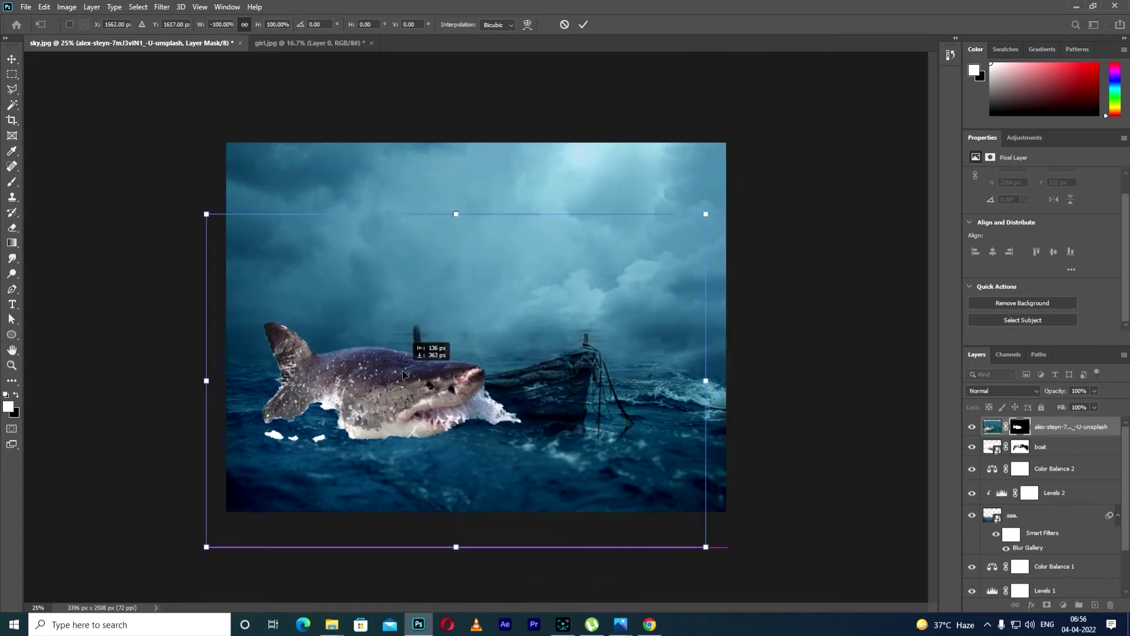
click(584, 24)
Step: Reveal the white water splashes around the shark's underside by painting its layer mask with a 600 px white brush
key(b)
mouse_move(303, 437)
mouse_down()
mouse_move(271, 439)
mouse_move(371, 466)
mouse_move(457, 462)
mouse_move(299, 431)
mouse_move(492, 450)
mouse_move(436, 465)
mouse_move(465, 441)
mouse_move(402, 444)
mouse_move(453, 445)
mouse_move(436, 443)
mouse_up()
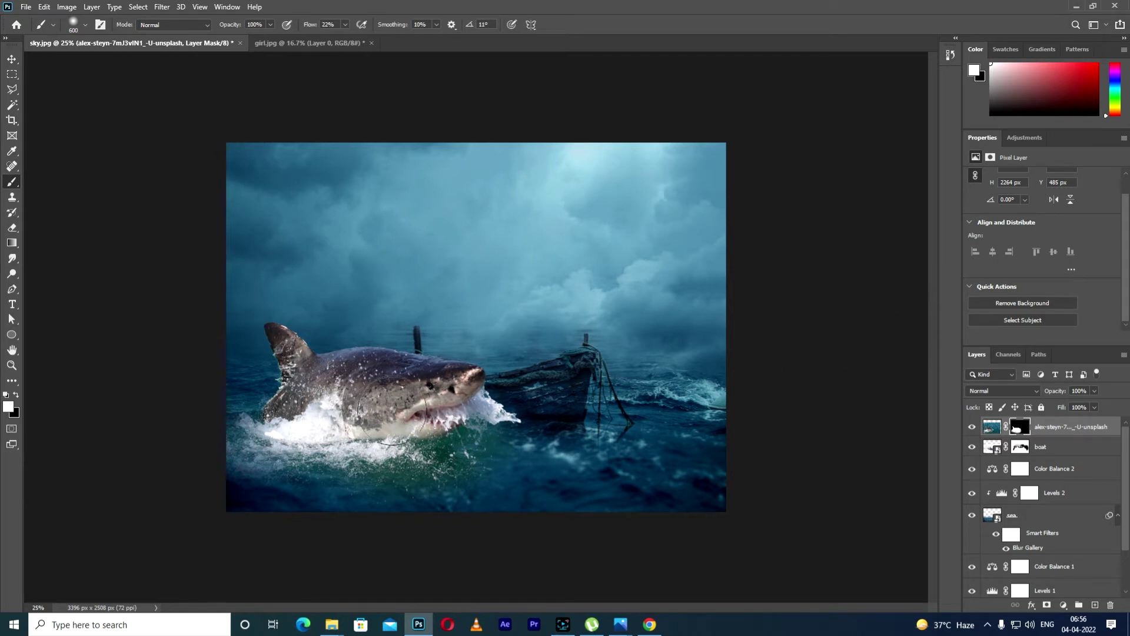
mouse_move(206, 424)
mouse_down()
mouse_move(472, 393)
mouse_move(366, 415)
mouse_move(398, 428)
mouse_move(379, 444)
mouse_move(407, 460)
mouse_move(429, 453)
mouse_move(400, 450)
mouse_up()
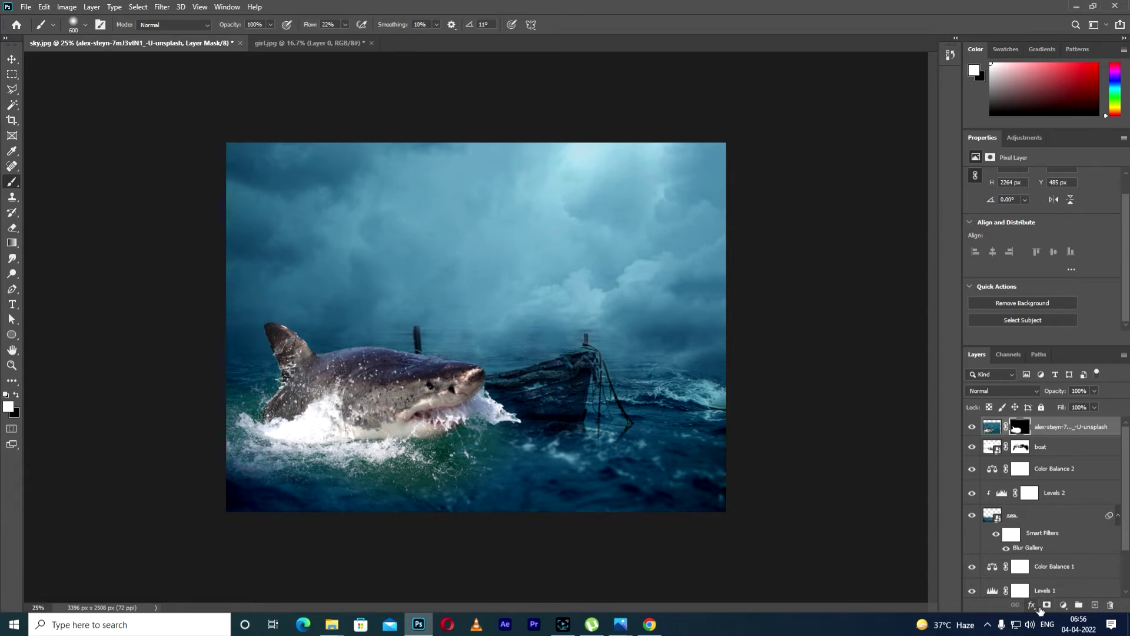
Step: Add a Levels adjustment clipped to the shark layer and set its white output level to 162
click(1064, 605)
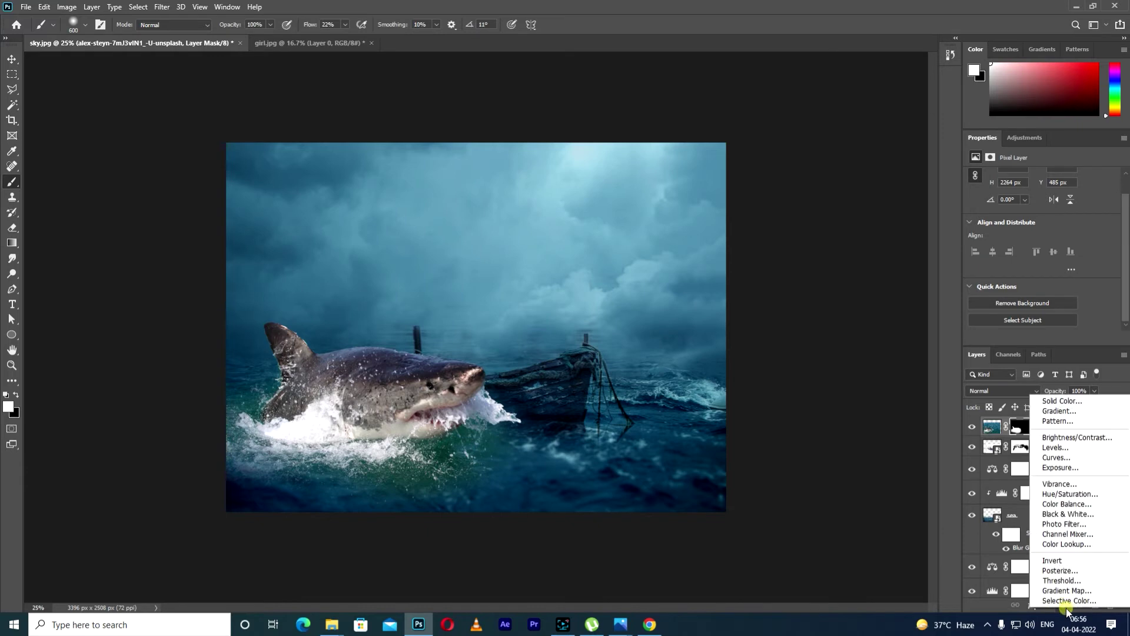
click(1059, 448)
click(1041, 338)
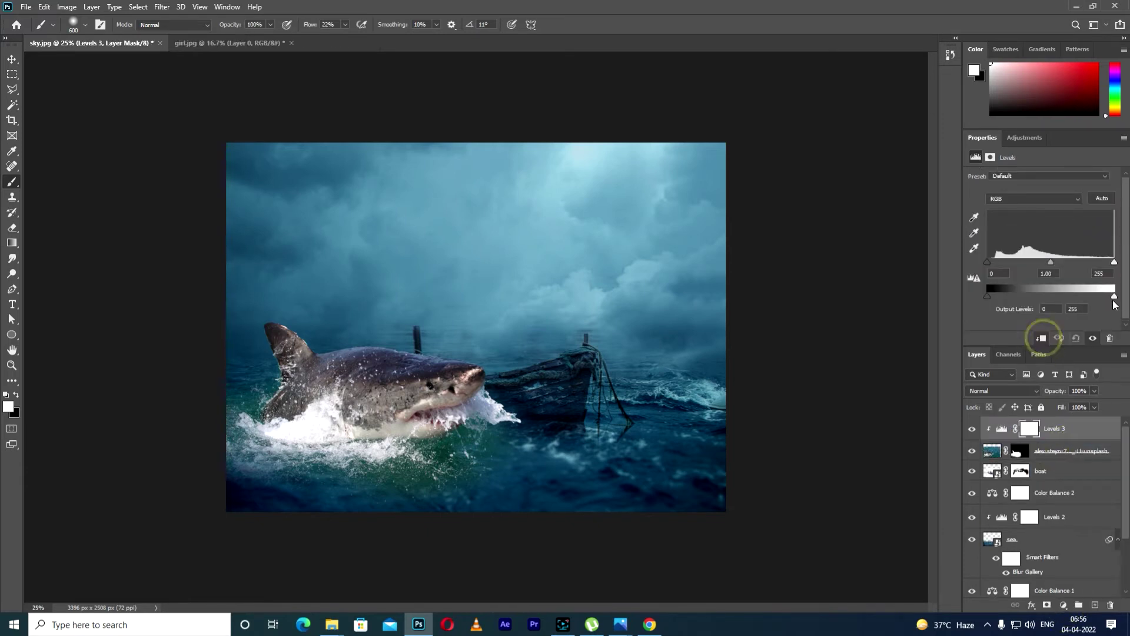
drag(1115, 299, 1068, 299)
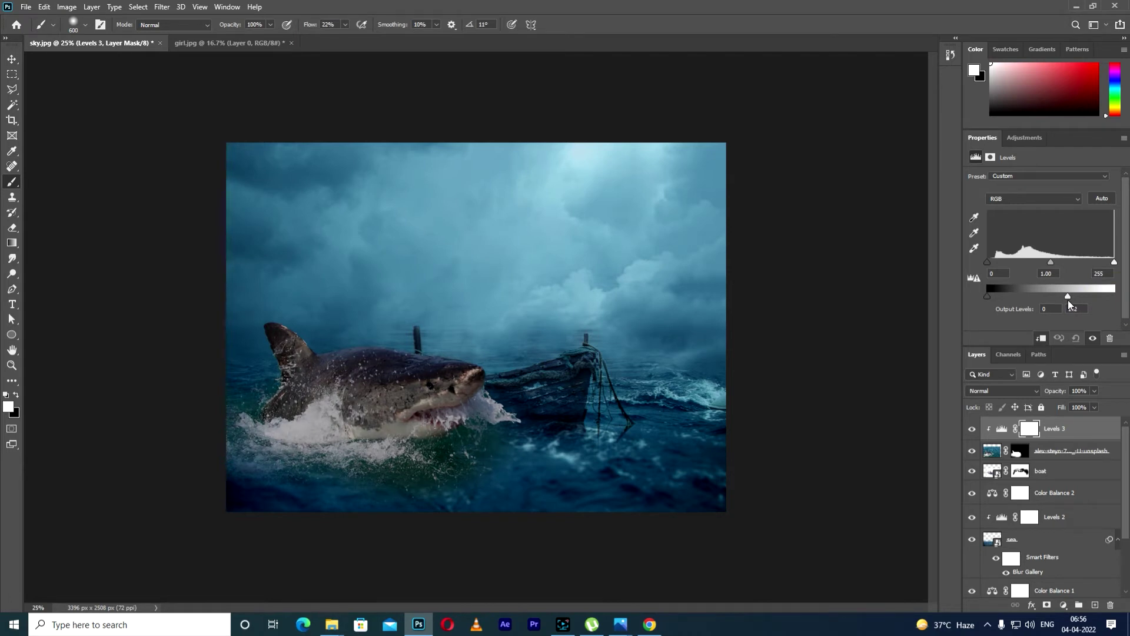
click(1033, 606)
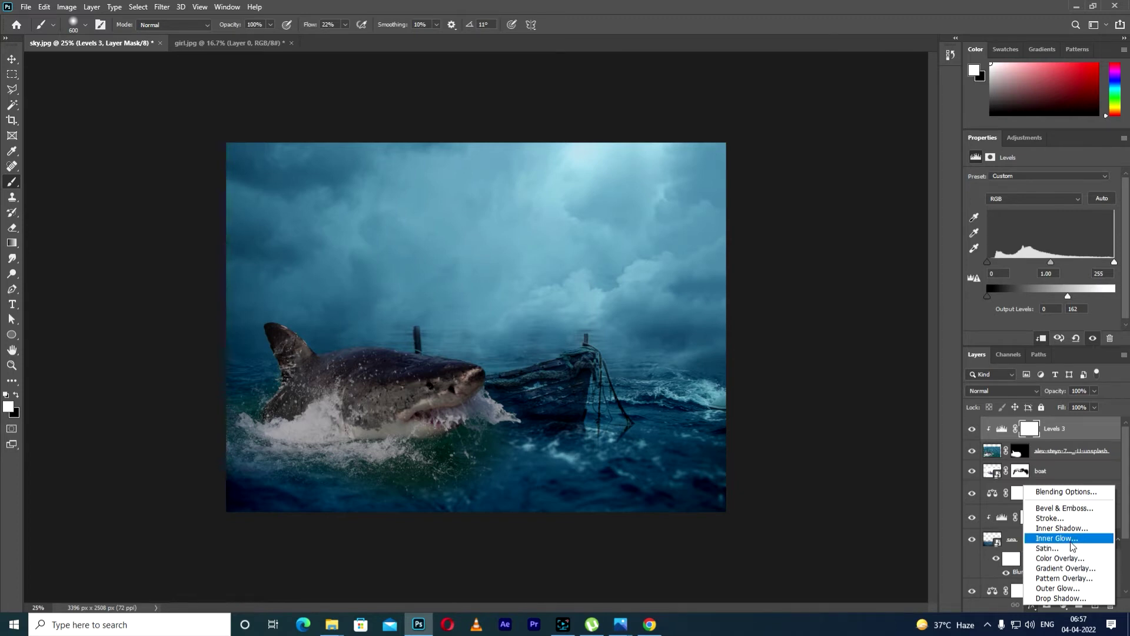
click(1012, 589)
click(1034, 608)
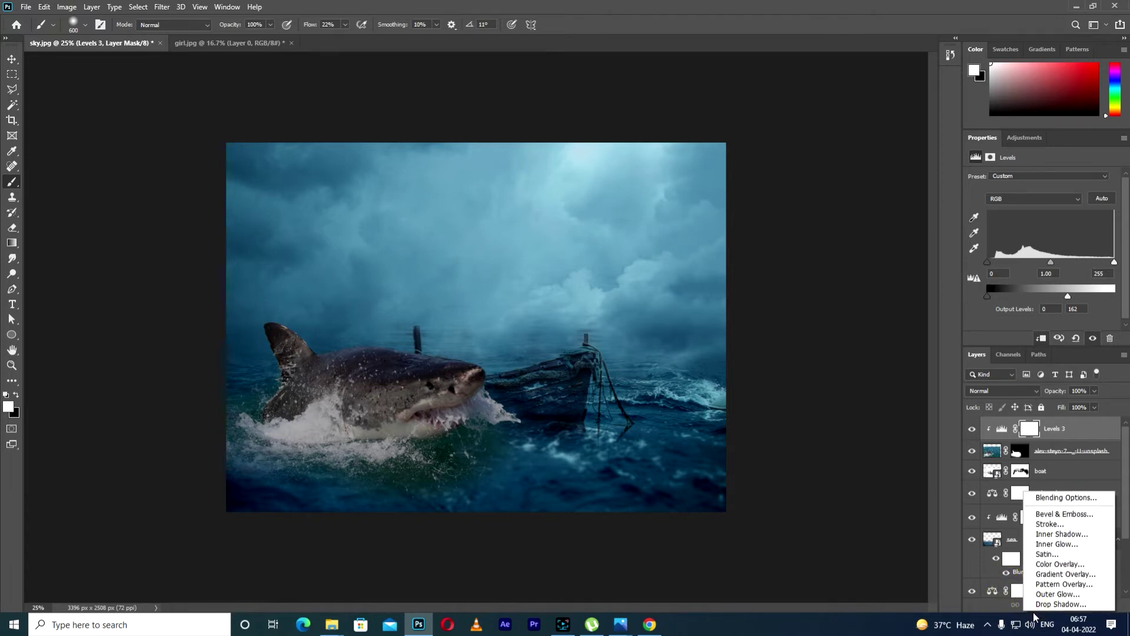
click(1033, 610)
Step: Add a Color Balance adjustment clipped to the shark layer with midtones at +24 red, +19 green and +59 blue
click(1062, 608)
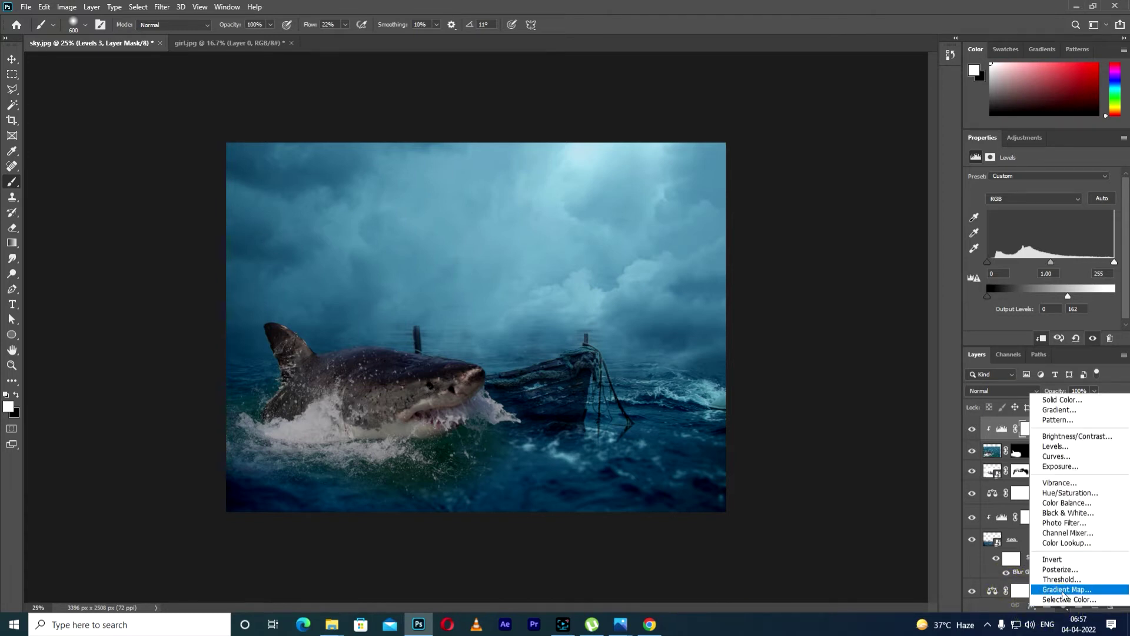
click(1066, 503)
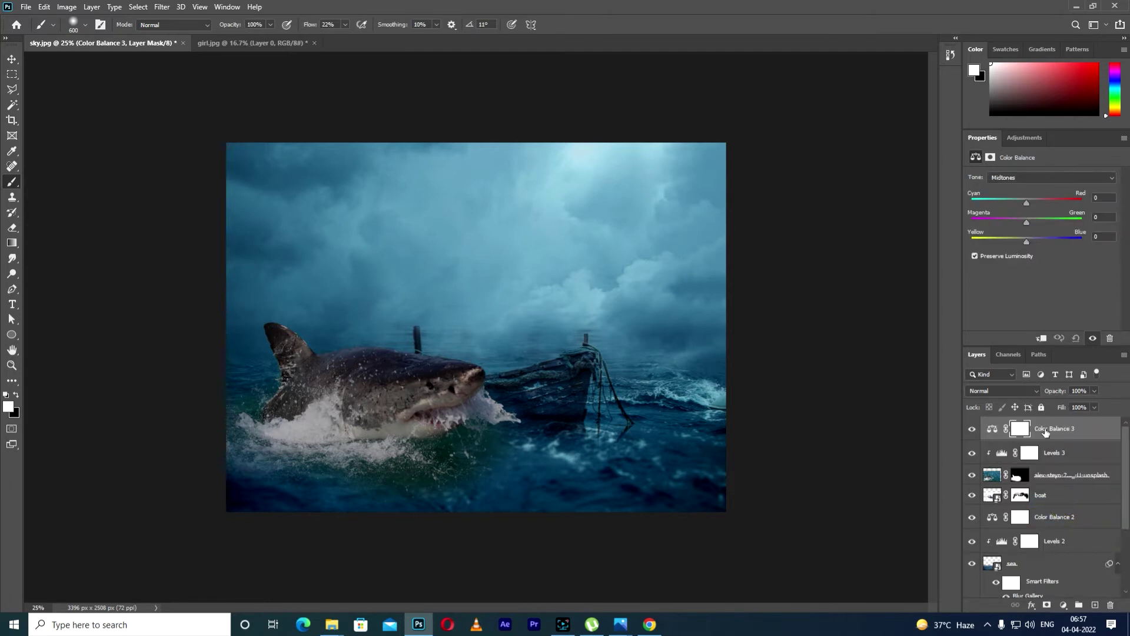
drag(1026, 241, 1044, 243)
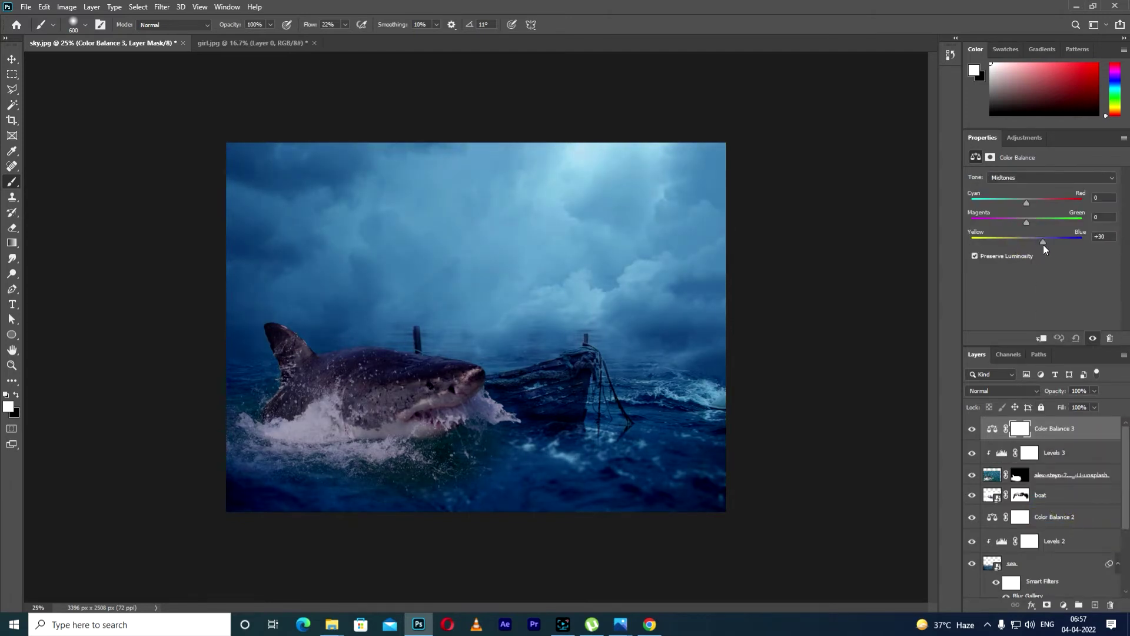
click(1042, 338)
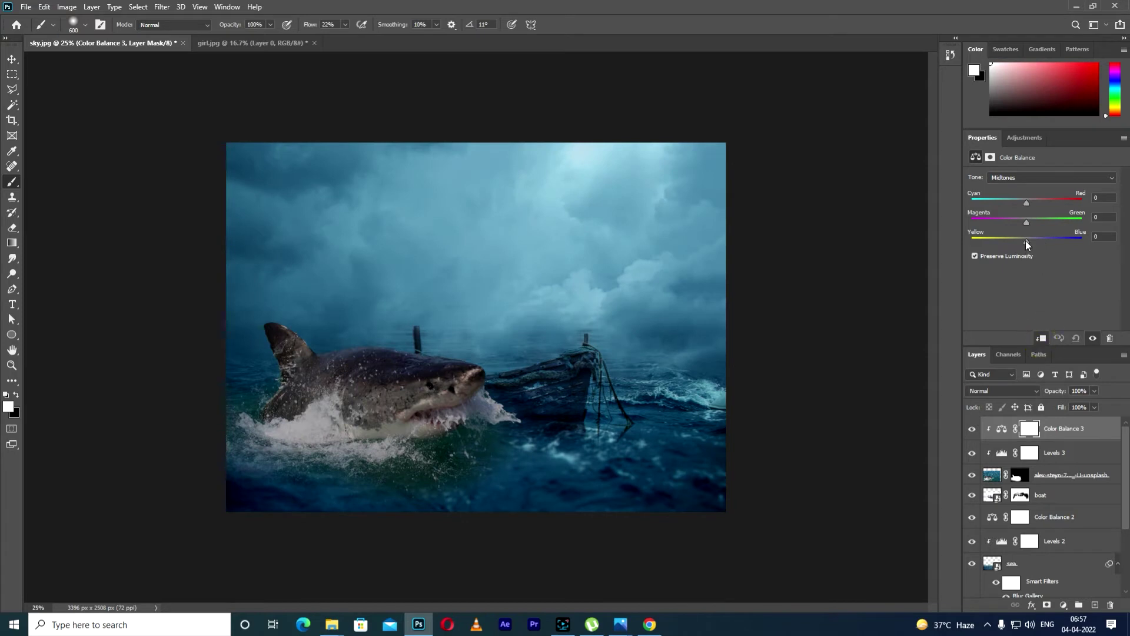
drag(1025, 241, 1047, 246)
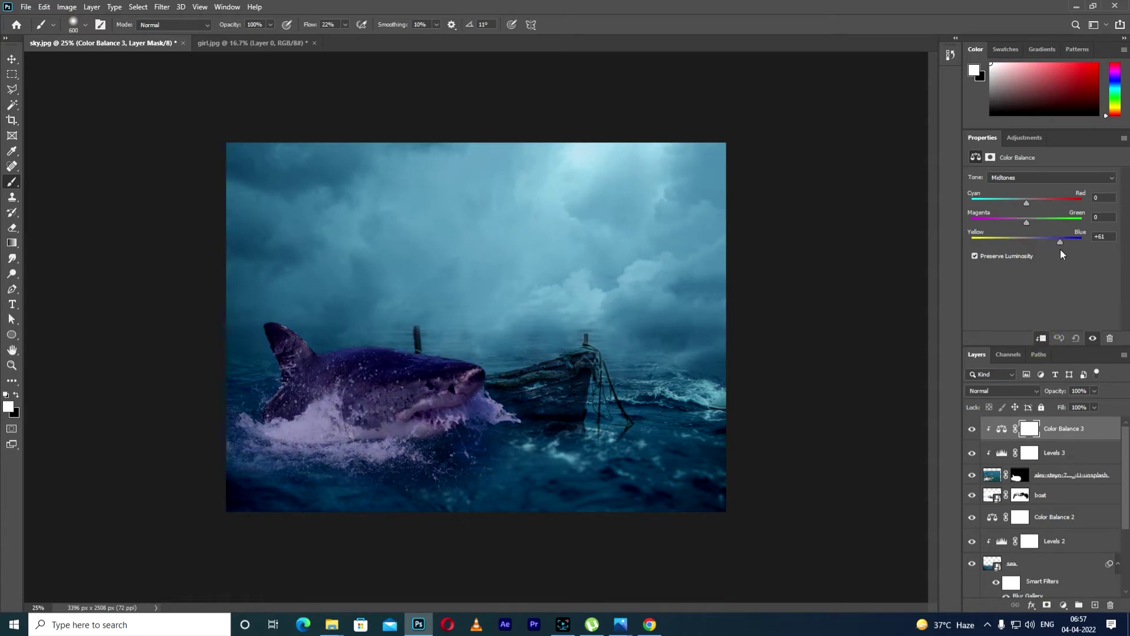
click(1061, 249)
mouse_move(1027, 223)
mouse_down()
mouse_move(1036, 224)
mouse_move(1026, 204)
mouse_move(995, 207)
mouse_move(1013, 208)
mouse_up()
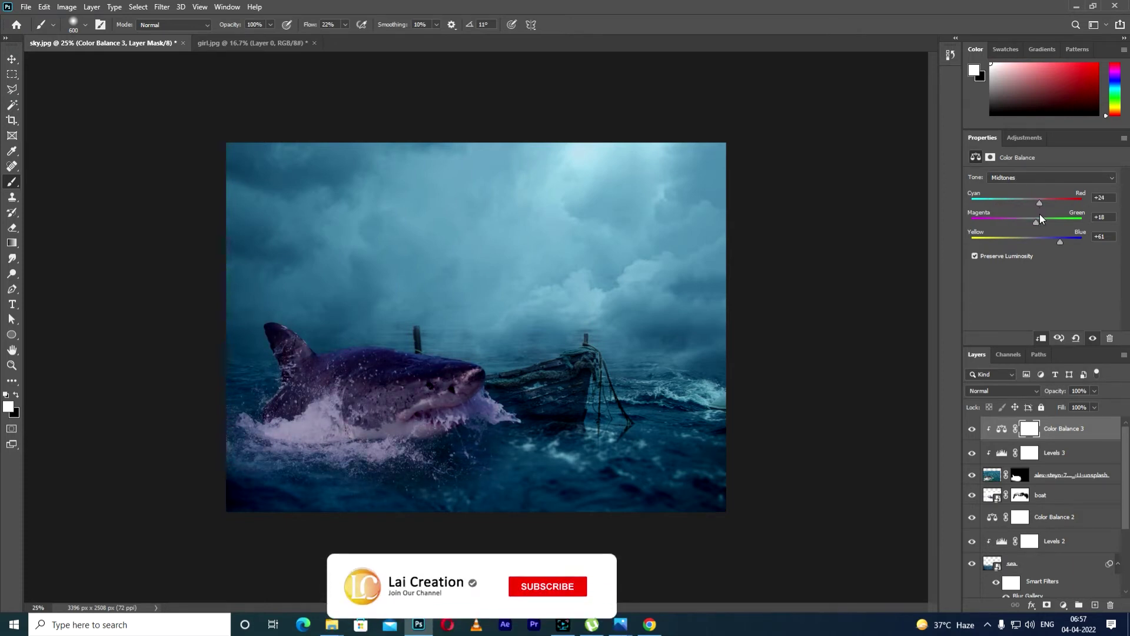
mouse_move(1040, 215)
mouse_down()
mouse_move(1068, 247)
mouse_move(1016, 224)
mouse_move(1036, 228)
mouse_up()
Step: Set the shadows of the shark's Color Balance to +13 red, +17 green and +10 blue
click(998, 179)
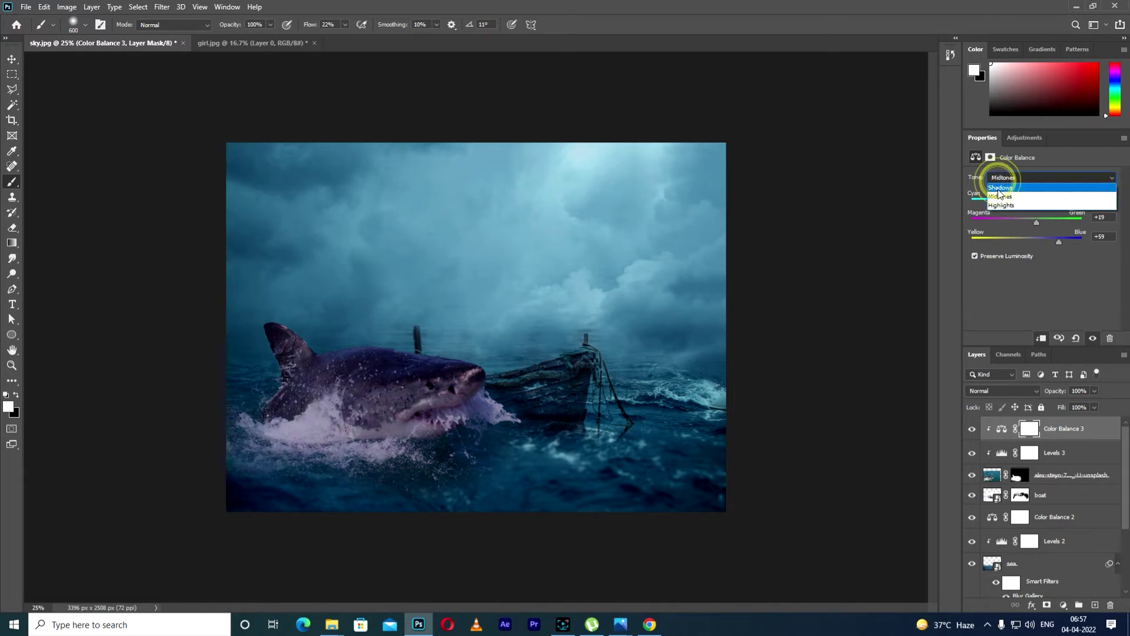
click(1004, 199)
click(1002, 179)
click(1001, 187)
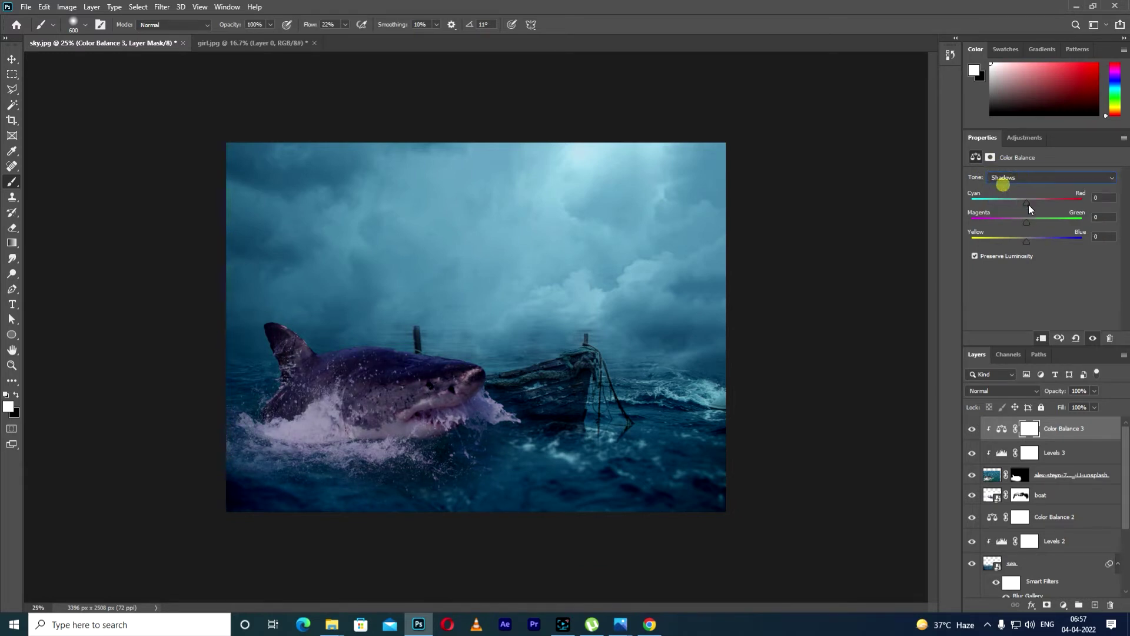
drag(1028, 242, 1015, 204)
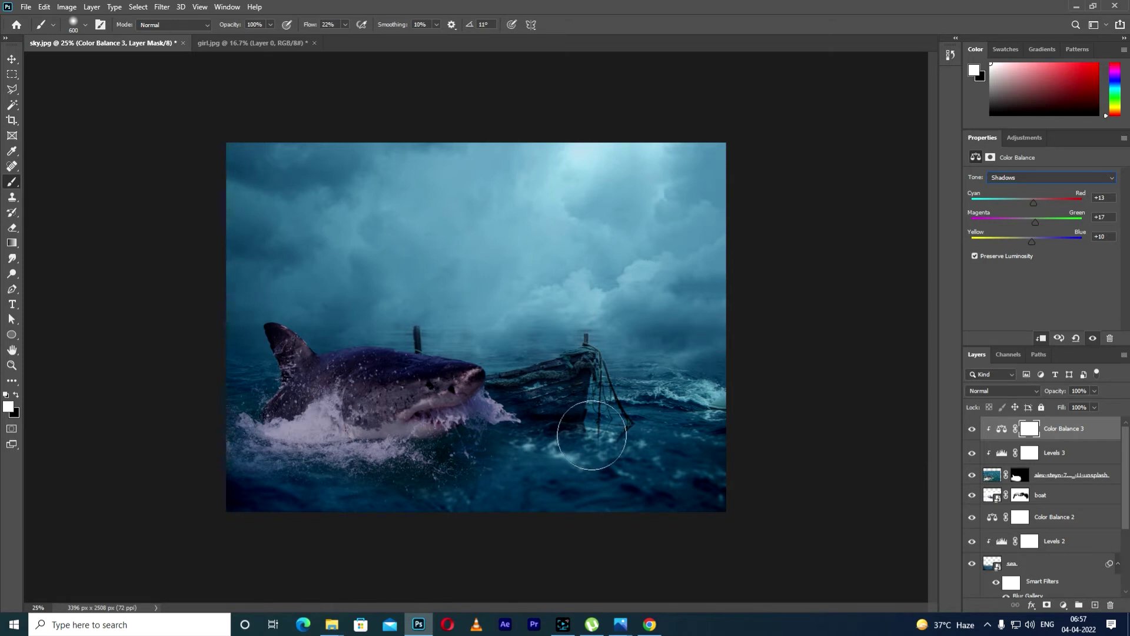
Step: Paint black over the shark's body on its layer mask, keeping only the white water splashes
click(16, 394)
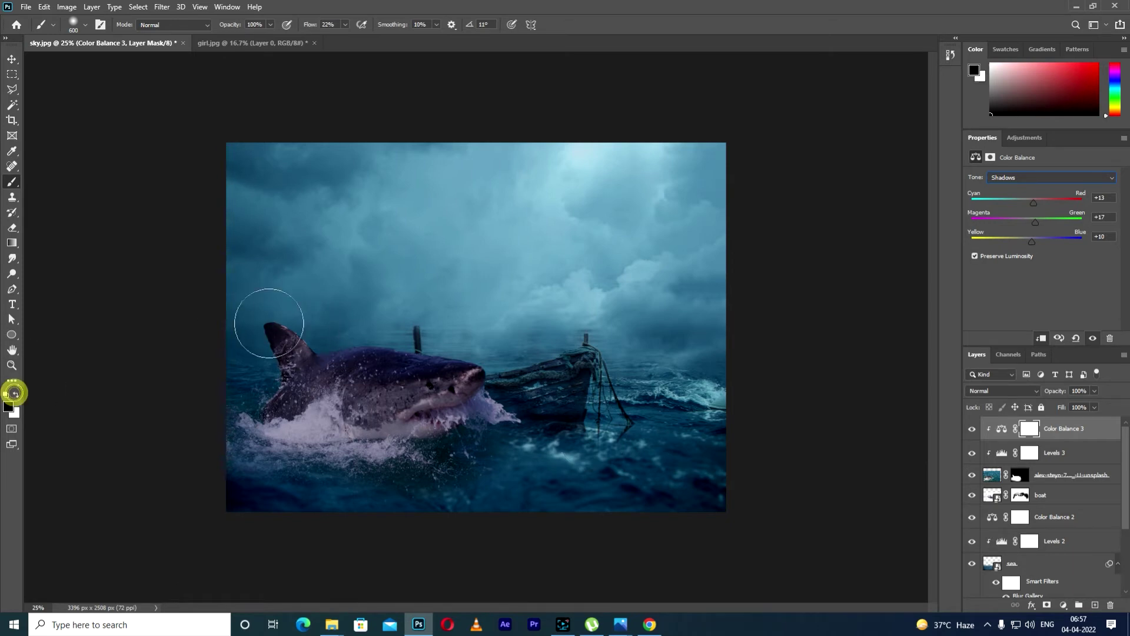
click(245, 322)
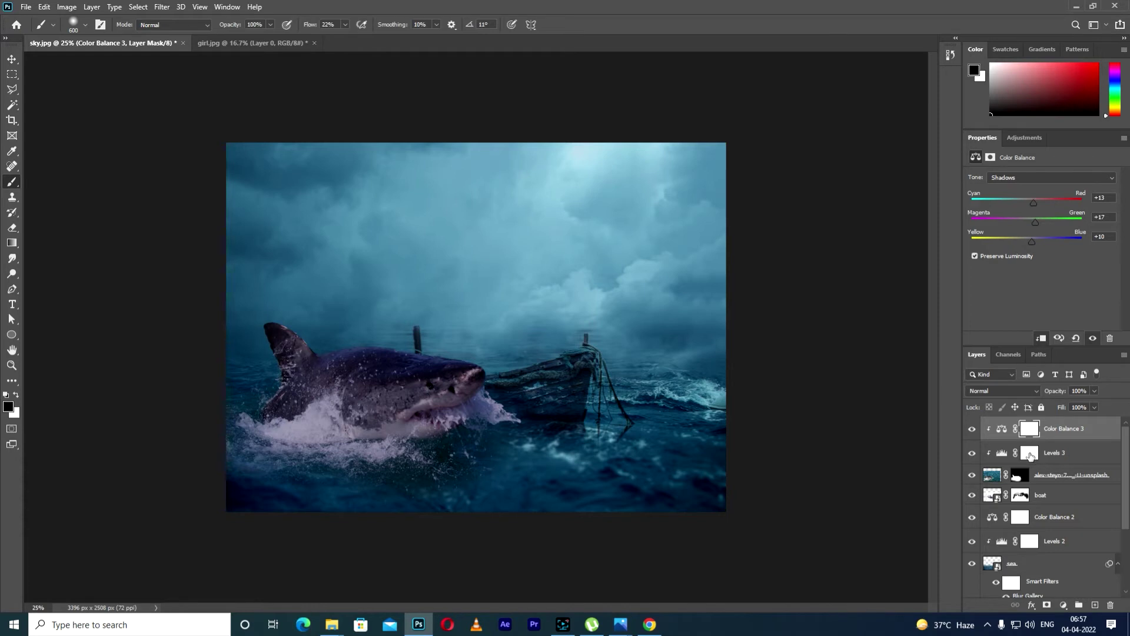
click(1018, 480)
mouse_move(357, 323)
mouse_down()
mouse_move(172, 339)
mouse_move(195, 359)
mouse_move(468, 369)
mouse_move(248, 375)
mouse_move(275, 383)
mouse_move(278, 372)
mouse_move(355, 356)
mouse_move(431, 354)
mouse_move(404, 374)
mouse_move(466, 391)
mouse_move(281, 389)
mouse_move(345, 385)
mouse_move(200, 377)
mouse_move(474, 376)
mouse_up()
Step: Move the splash layer right and slightly up against the boat's hull, and mask out the excess spray around it with black
key(ctrl+t)
mouse_move(319, 453)
mouse_down()
mouse_move(408, 446)
mouse_move(411, 457)
mouse_move(426, 434)
mouse_move(392, 427)
mouse_up()
click(584, 24)
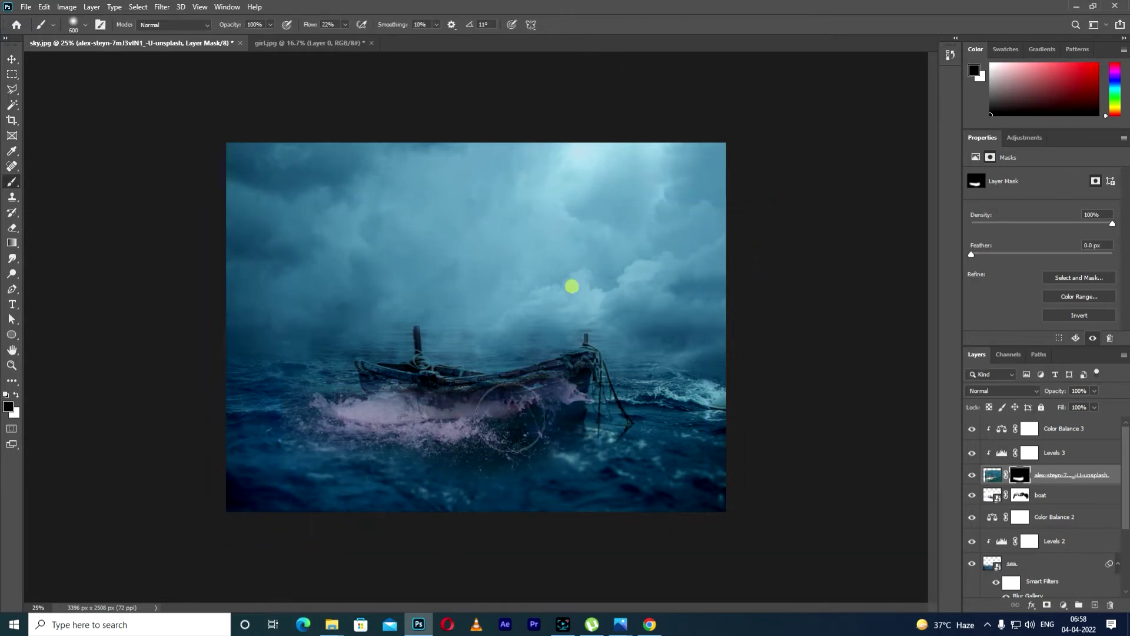
drag(573, 282, 234, 364)
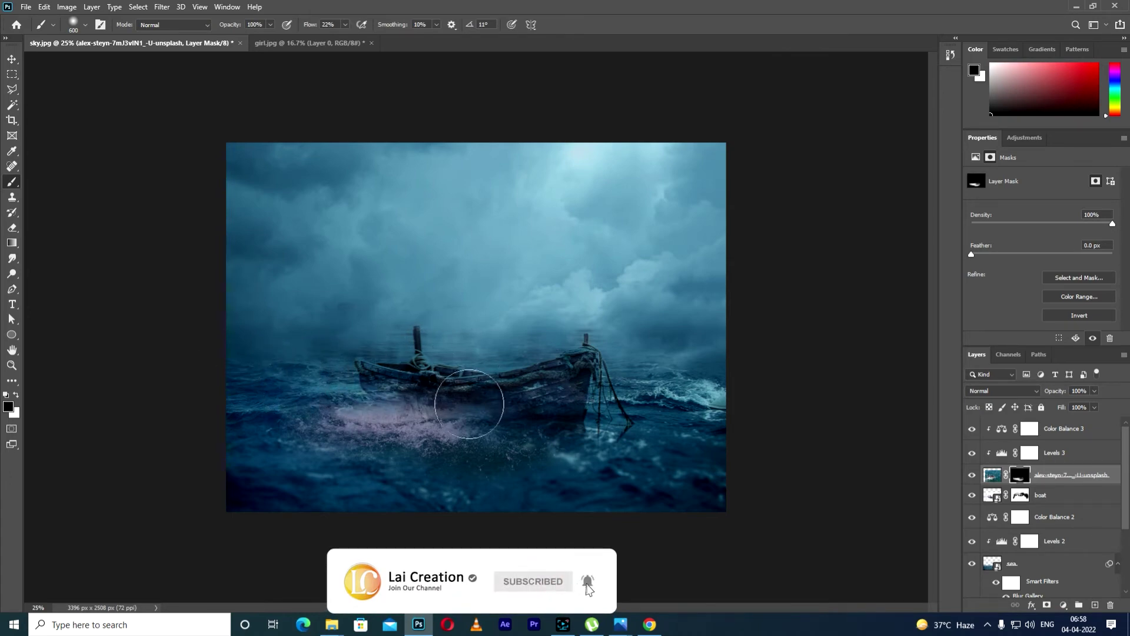
Step: Rotate the splash layer about 5.3° clockwise and nudge it about 16 px up along the boat's hull
key(ctrl+t)
drag(422, 439, 438, 439)
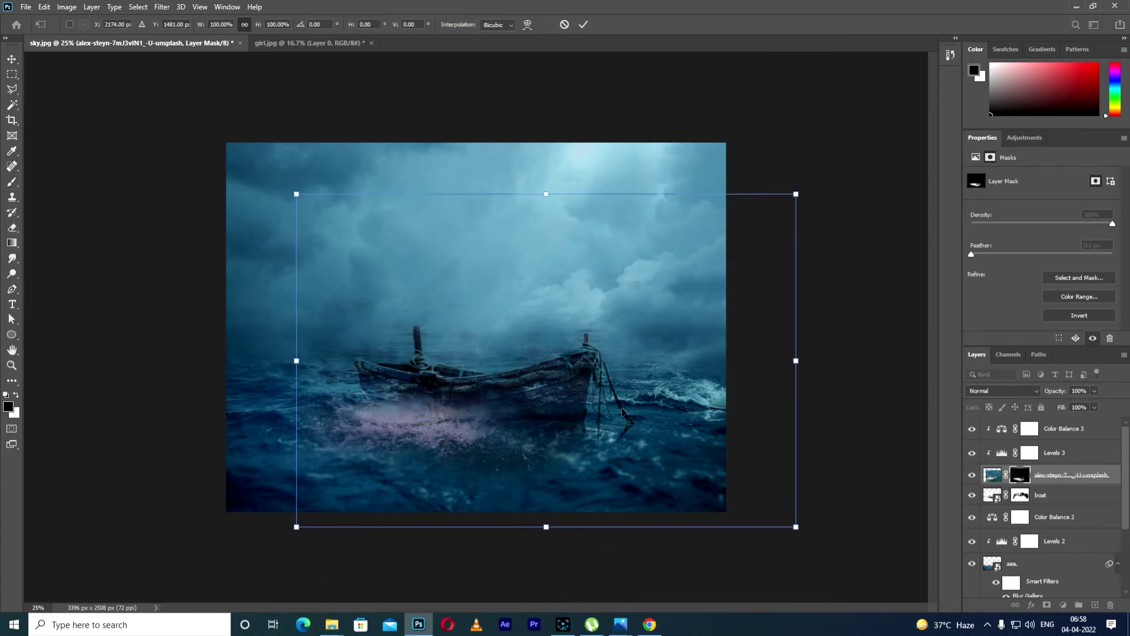
click(584, 25)
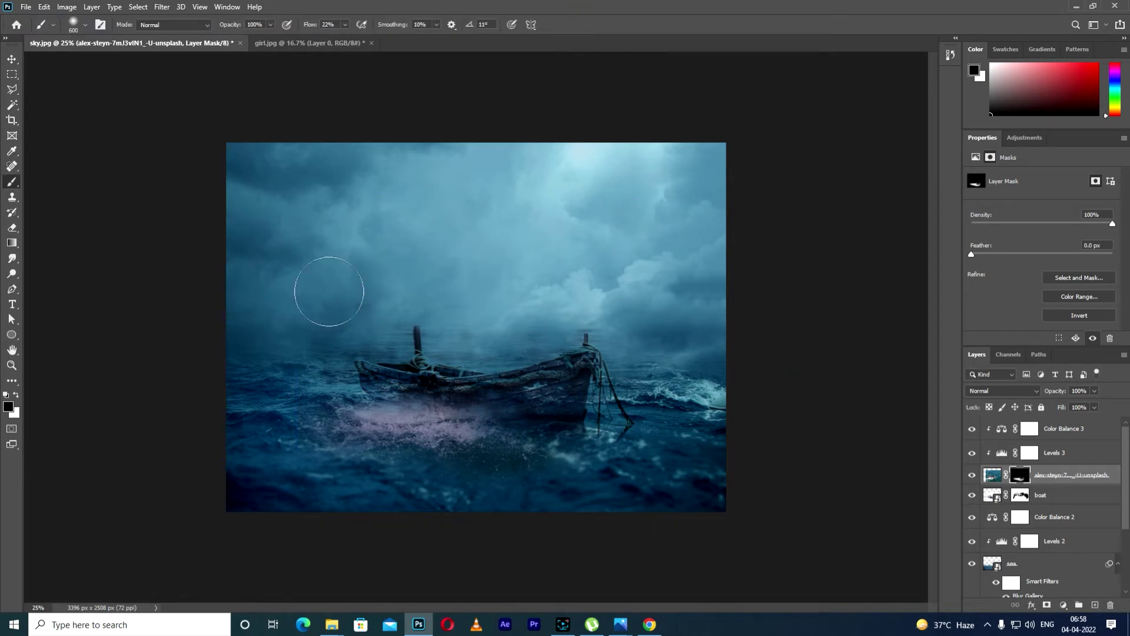
key(ctrl+t)
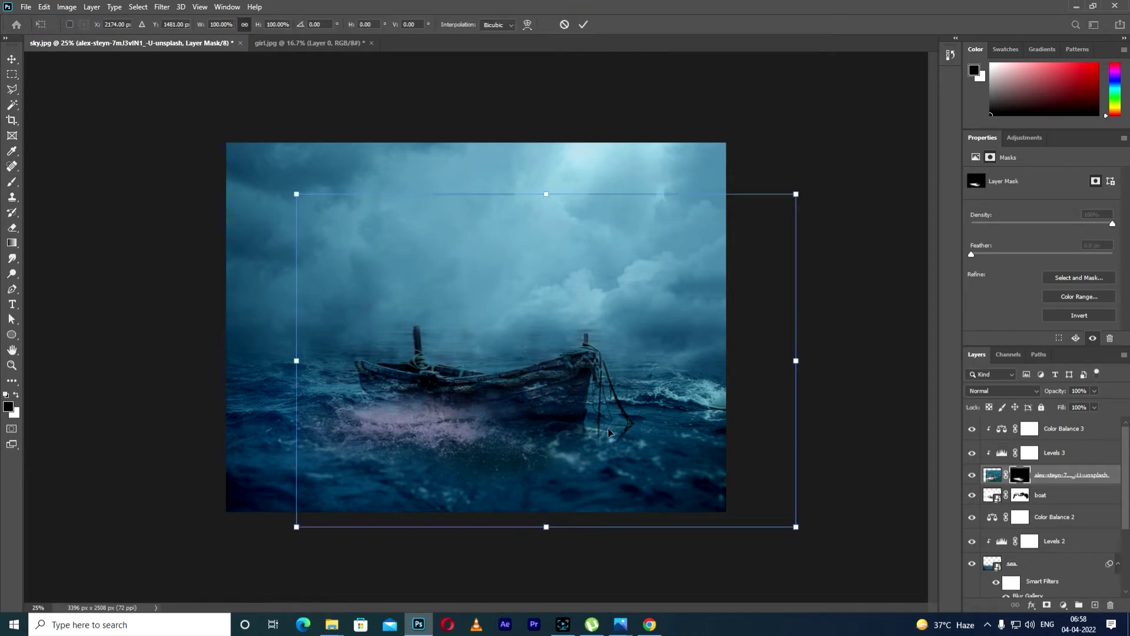
drag(813, 389, 815, 386)
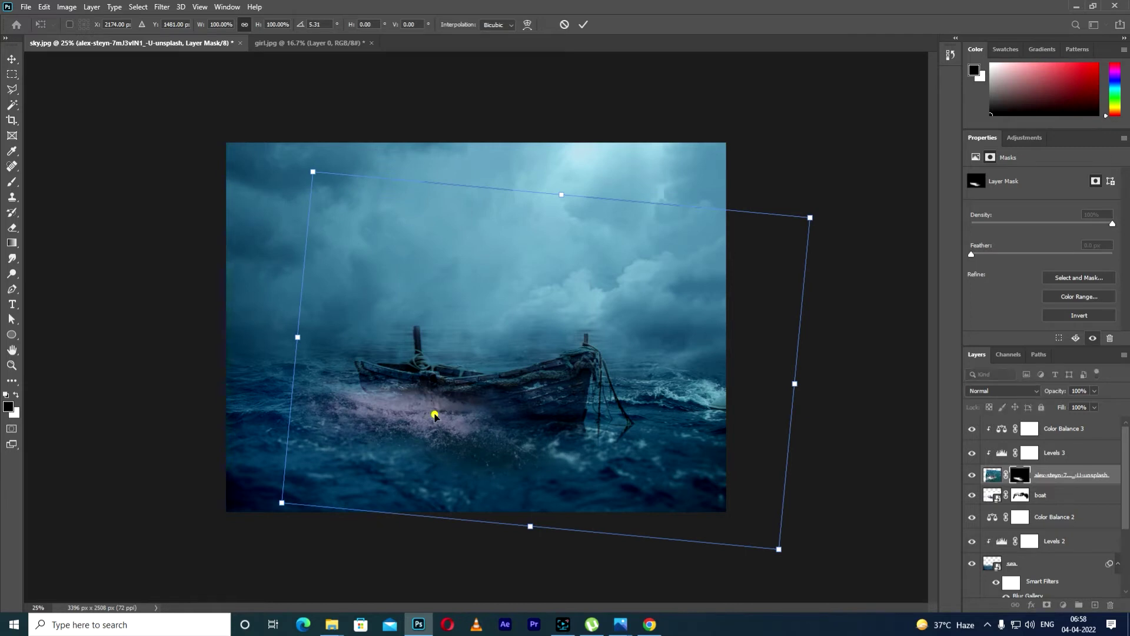
drag(434, 412, 432, 412)
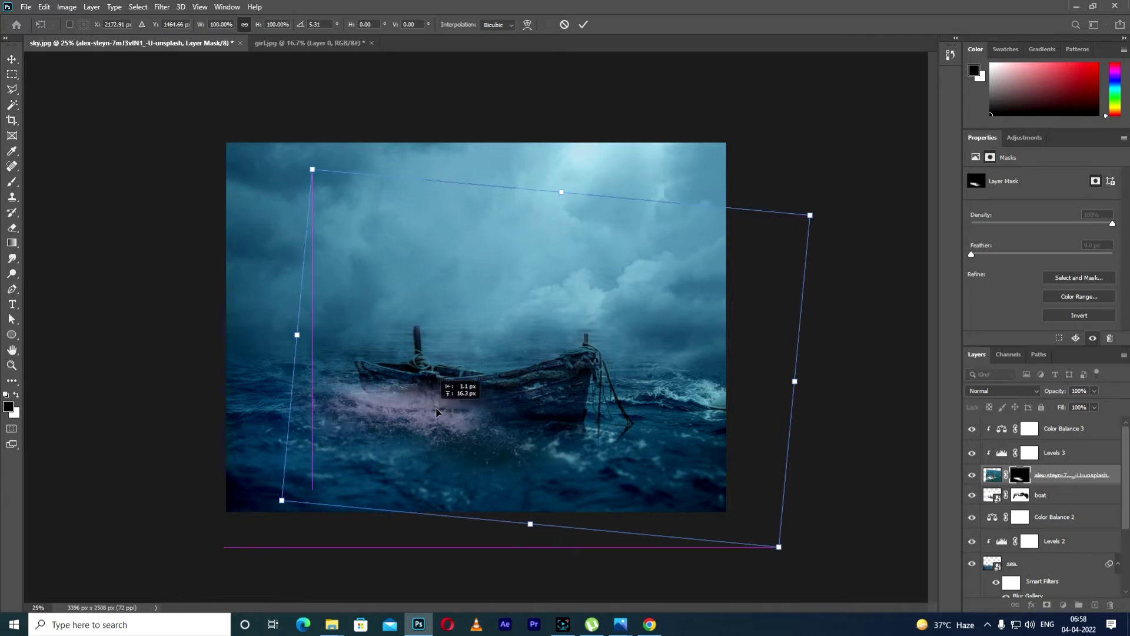
click(583, 24)
Step: Touch up the splash layer's mask near the boat's stern with a white brush, reducing its size to 400 and 175 px
click(353, 358)
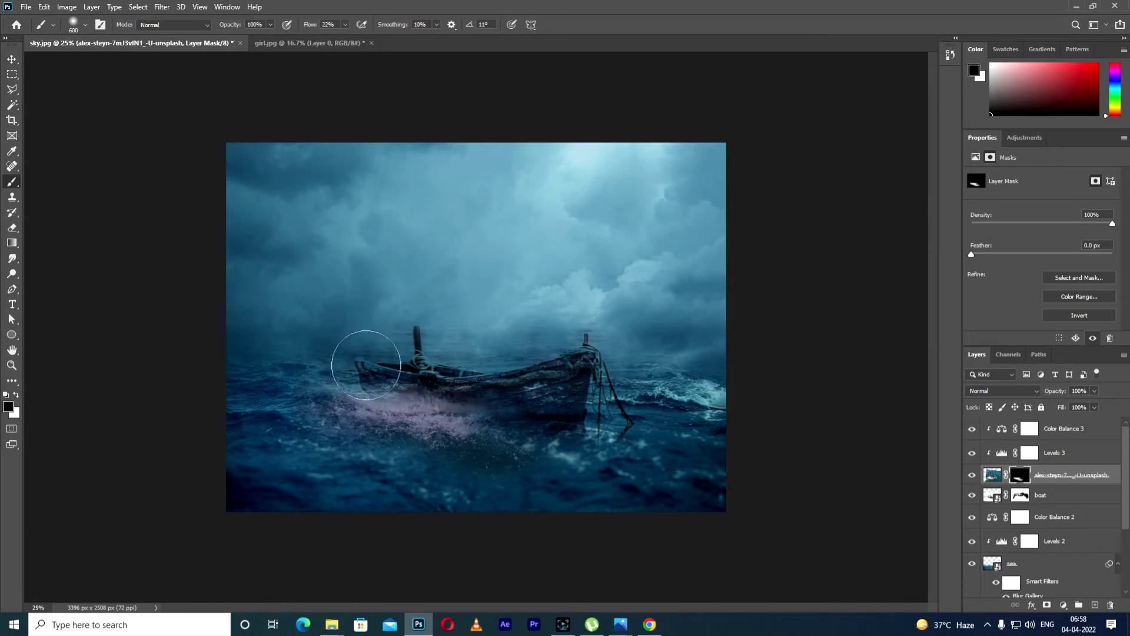
click(17, 396)
click(346, 355)
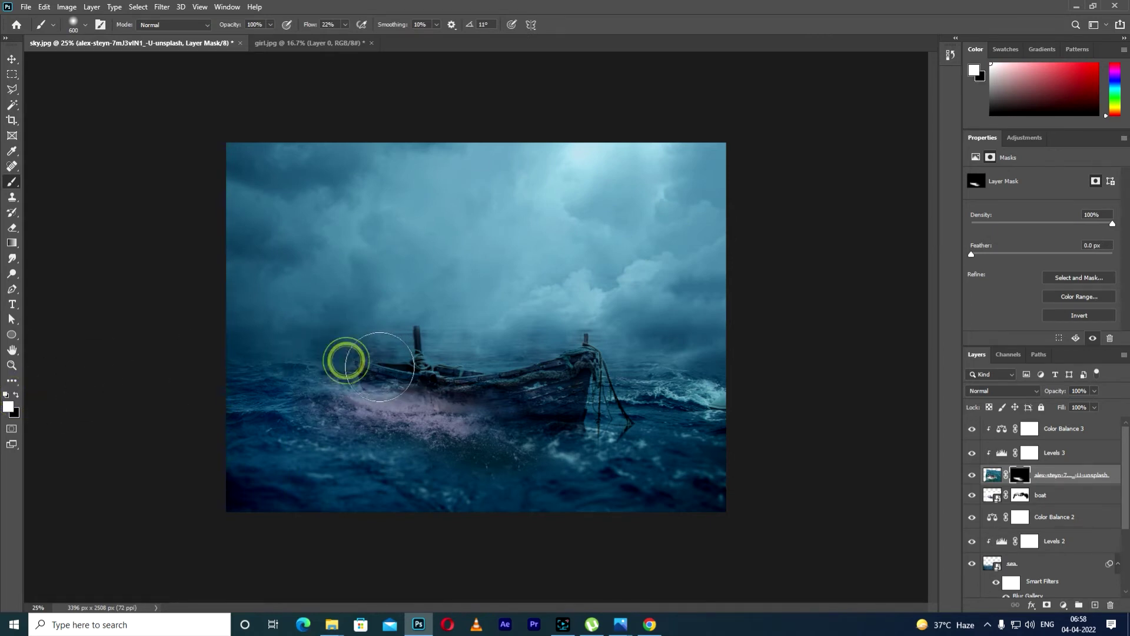
key(bracketleft)
key(bracketleft)
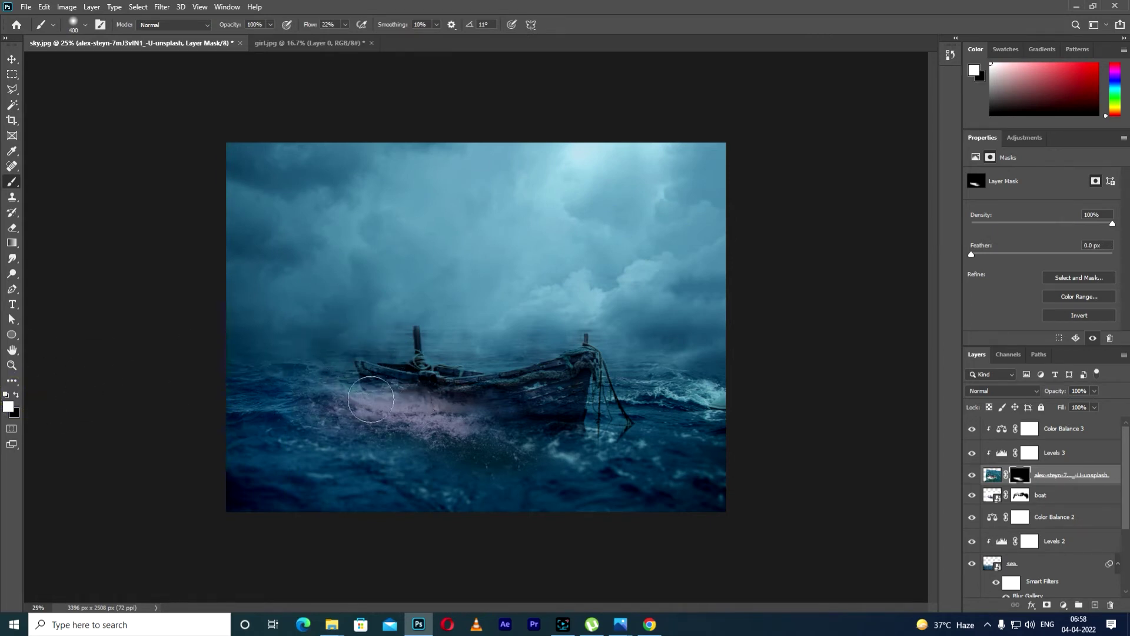
click(366, 396)
key(bracketleft)
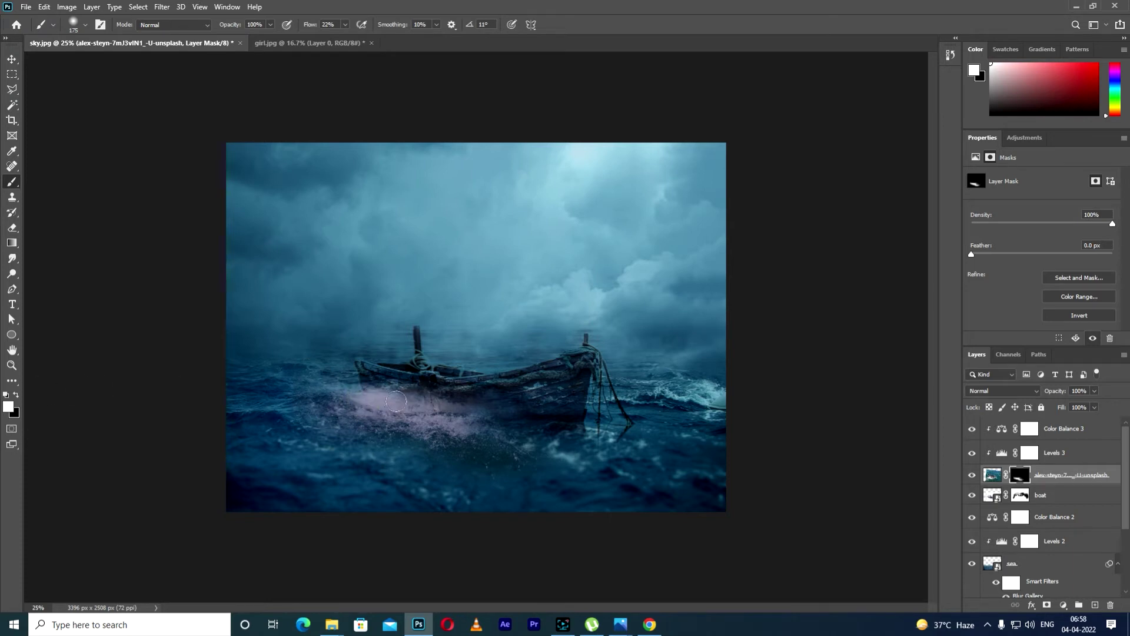
click(1022, 480)
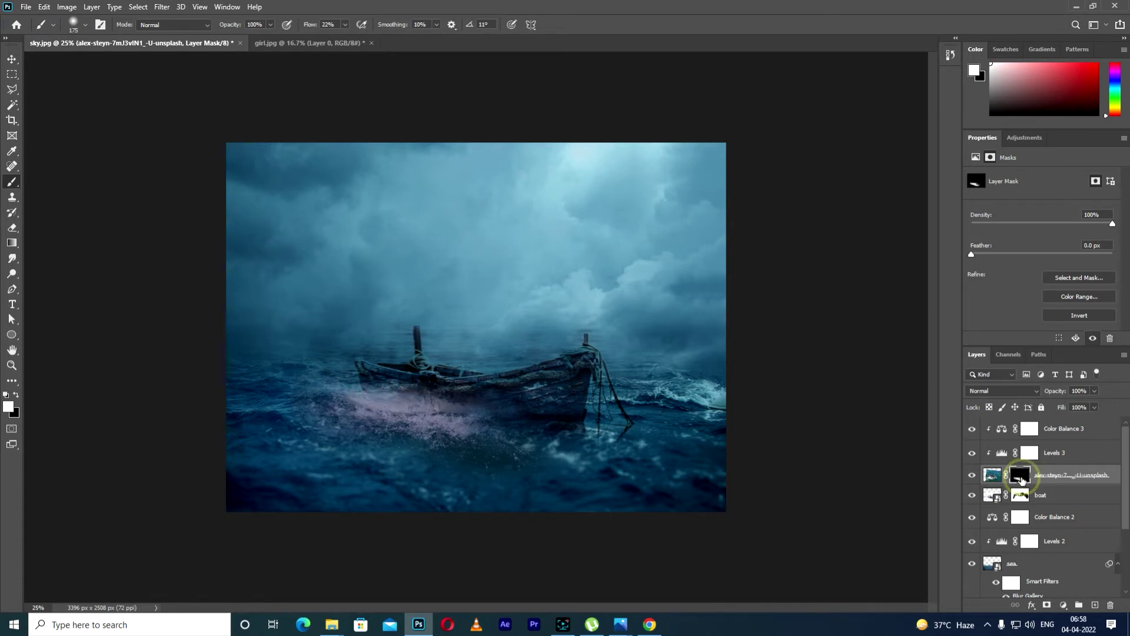
Step: Set the splash's Color Balance midtones to -64 cyan, -13 magenta and +50 blue, and compare the image with the splash layer hidden and shown
click(1029, 430)
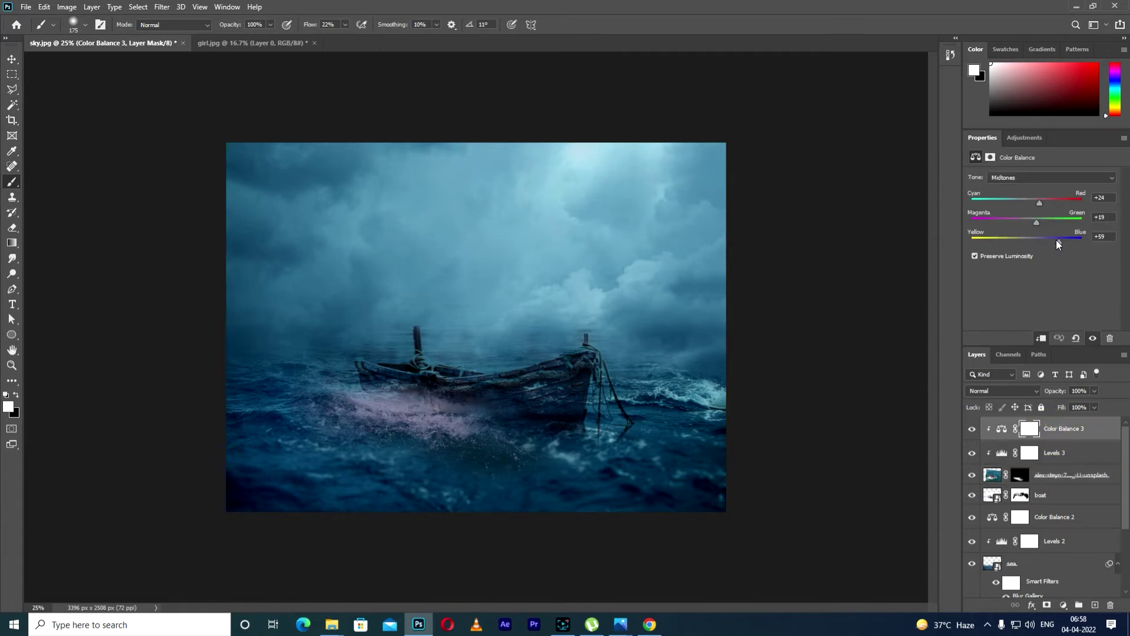
drag(1058, 241, 994, 210)
click(972, 475)
click(972, 475)
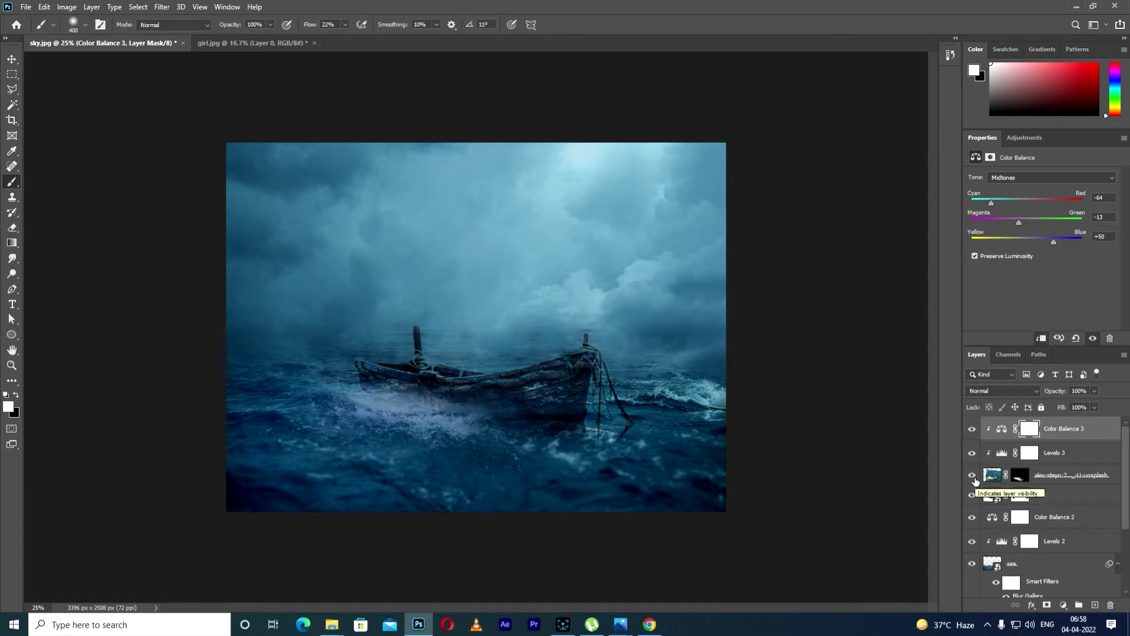
Step: Copy the cut-out woman with the lantern from girl.jpg into the sky.jpg composition as the top layer
click(230, 42)
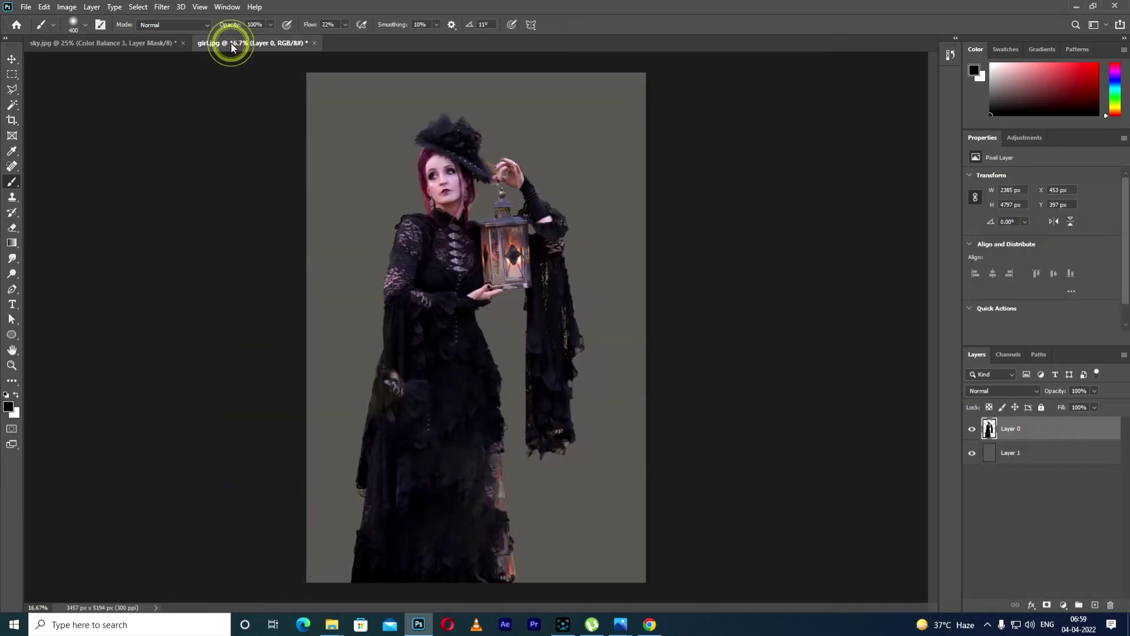
click(12, 59)
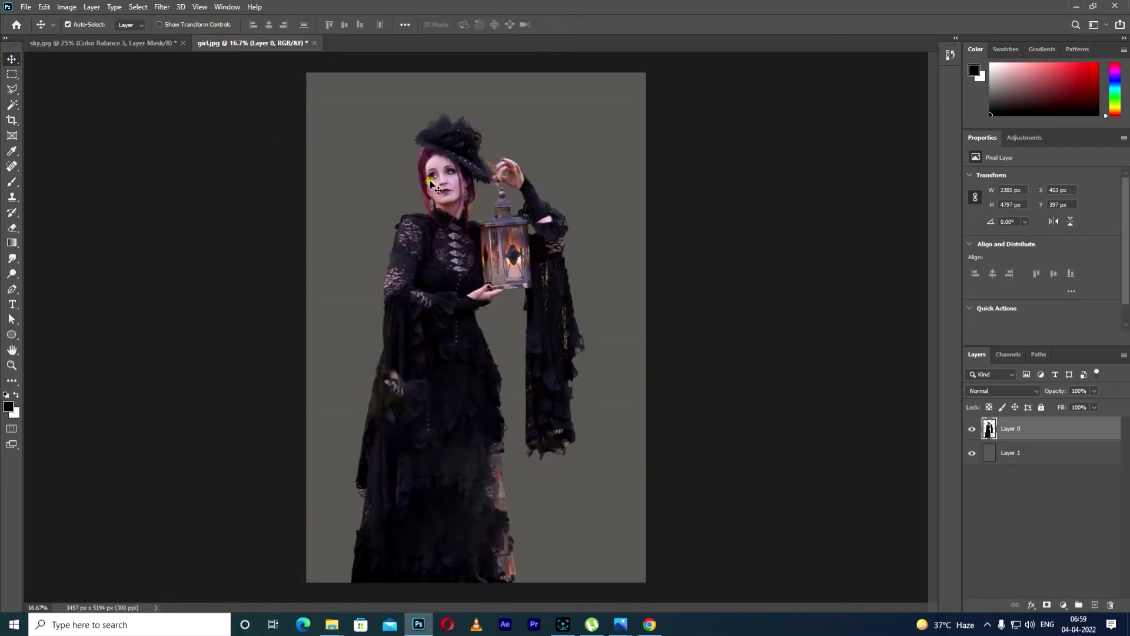
drag(430, 184, 443, 332)
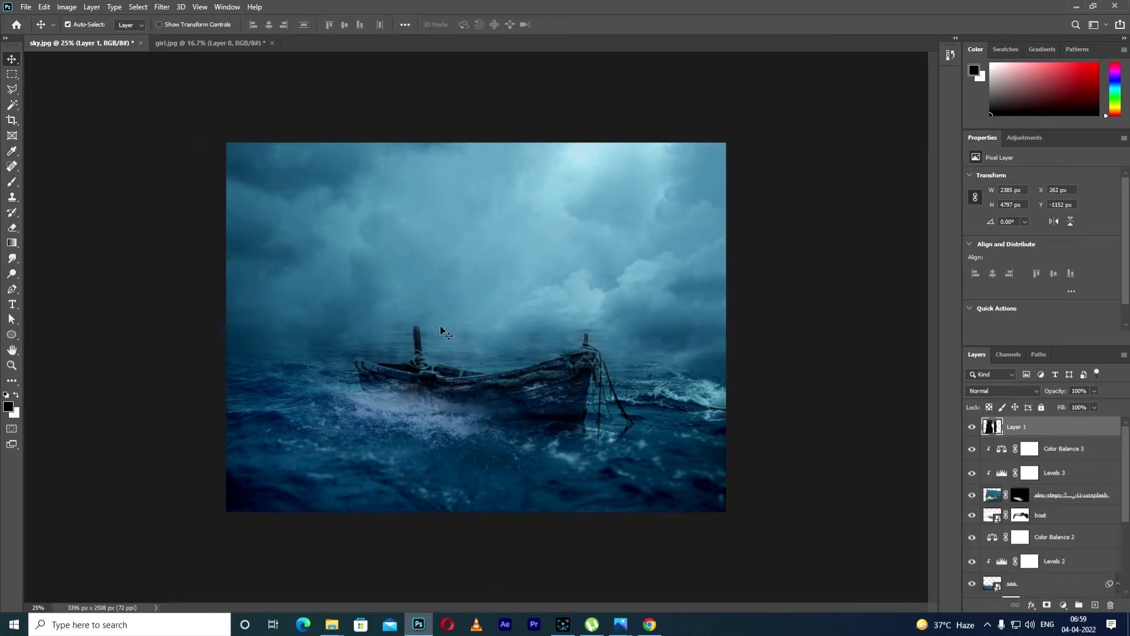
Step: Scale the woman's layer down proportionally to 28.81%
key(ctrl+t)
key(ctrl+minus)
key(ctrl+minus)
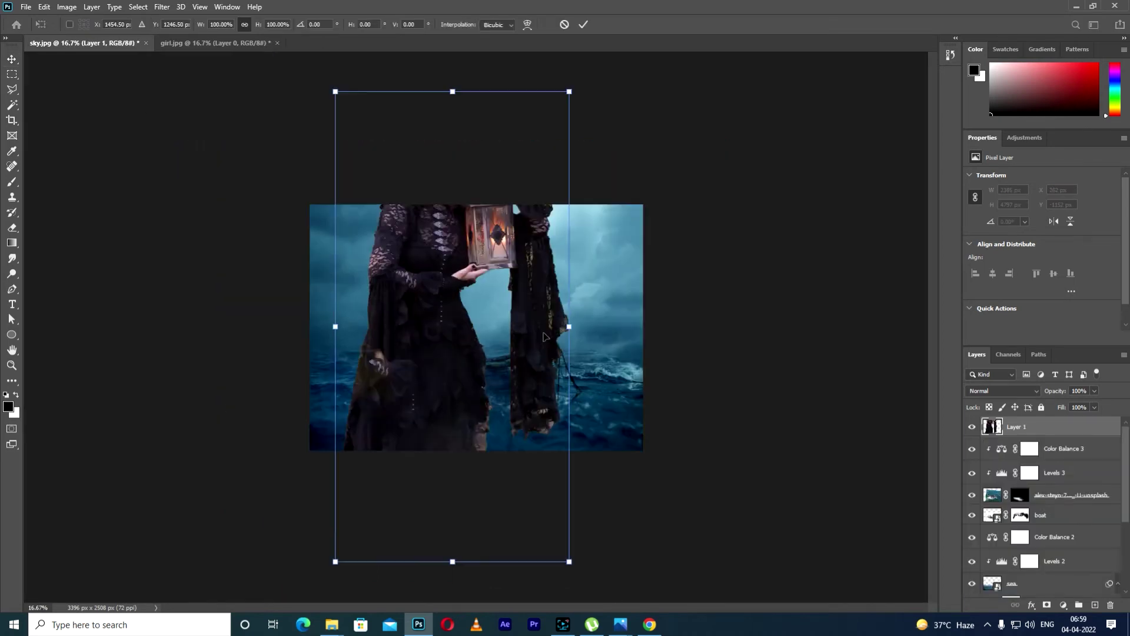
drag(546, 150, 483, 274)
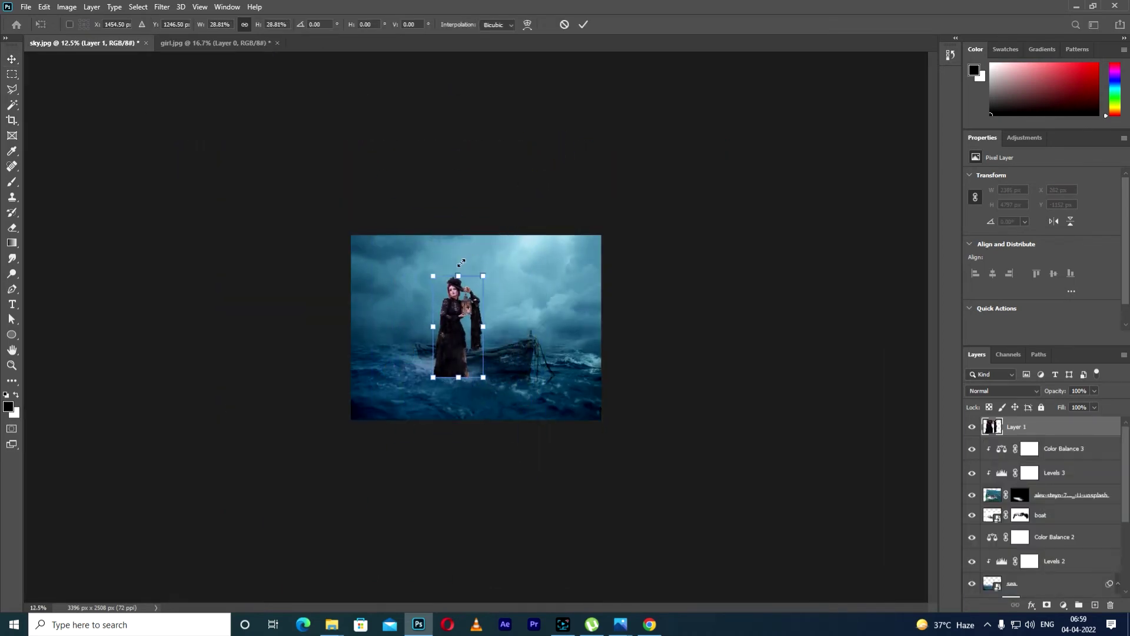
key(ctrl+plus)
key(ctrl+plus)
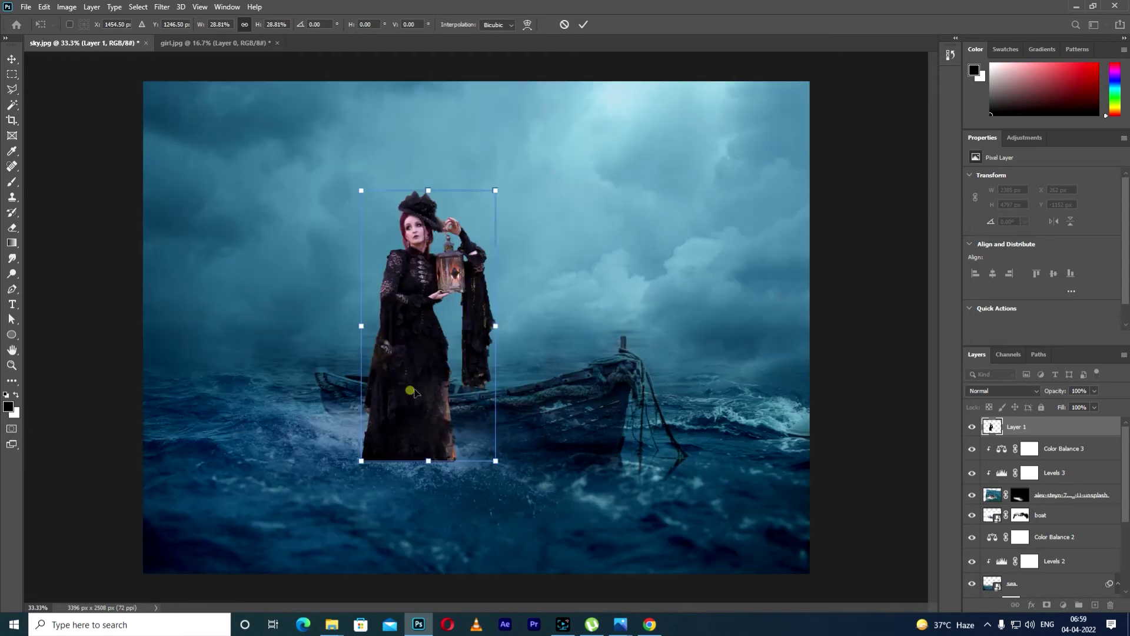
Step: Stand the woman in the middle of the boat at 28.99% scale and add a layer mask to her layer
drag(412, 392, 473, 382)
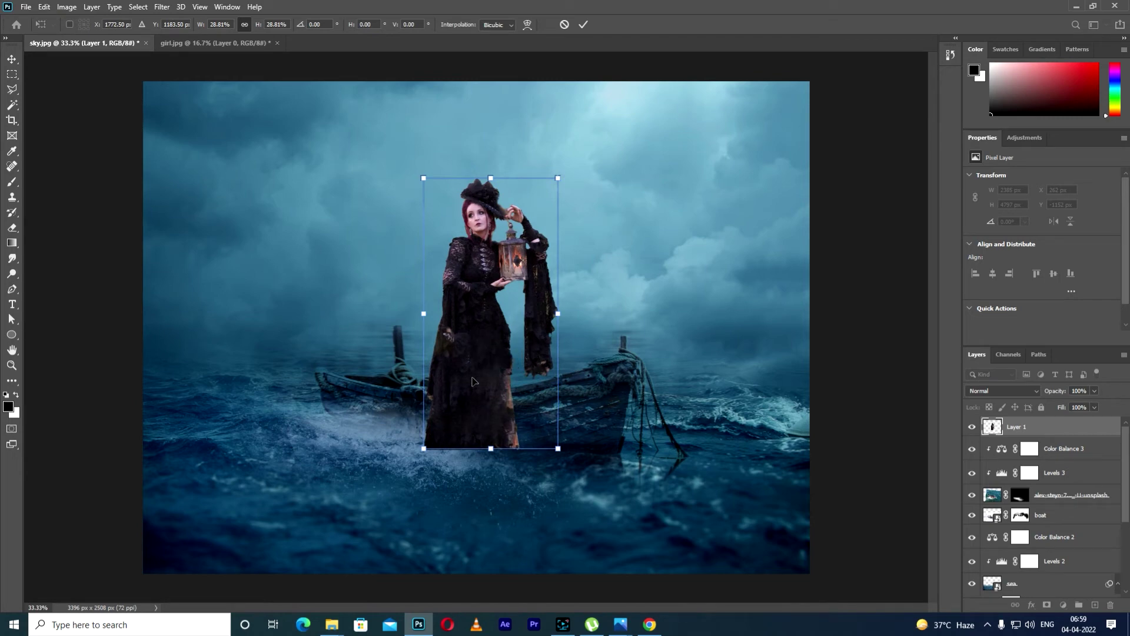
mouse_move(557, 178)
mouse_down()
mouse_move(564, 135)
mouse_move(559, 178)
mouse_up()
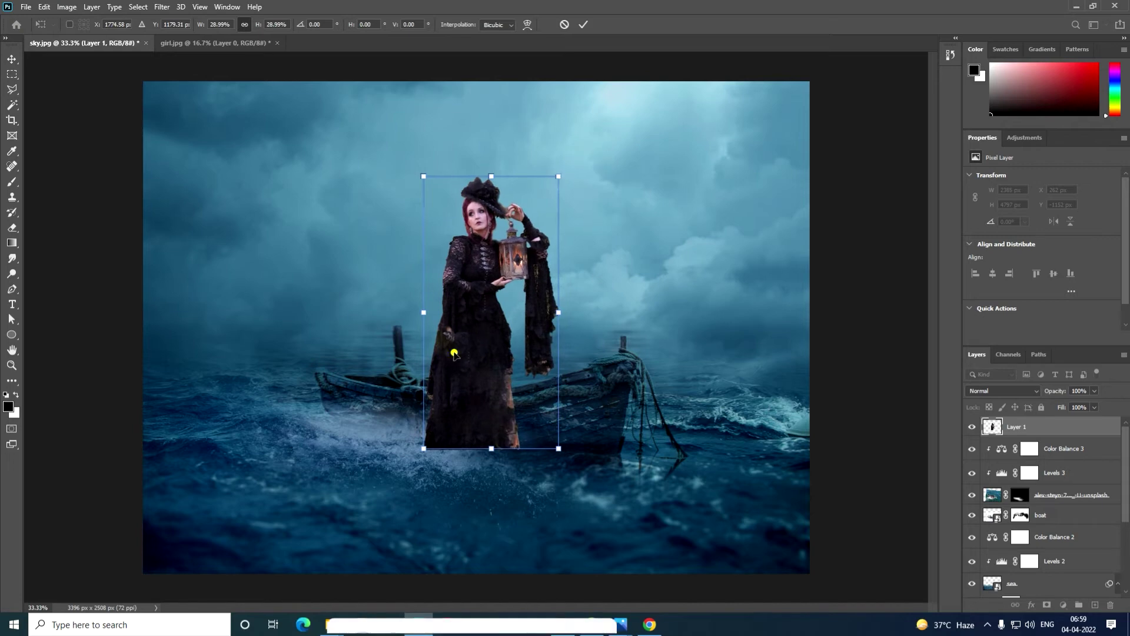
mouse_move(457, 356)
mouse_down()
mouse_move(470, 353)
mouse_move(469, 328)
mouse_move(470, 338)
mouse_up()
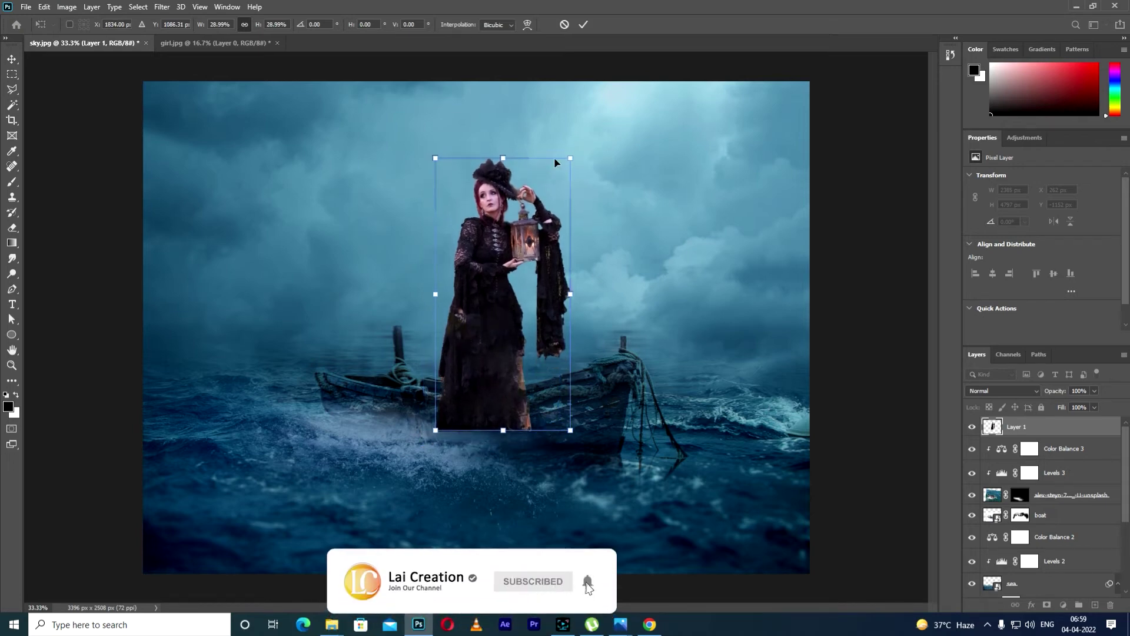
click(583, 26)
click(1047, 605)
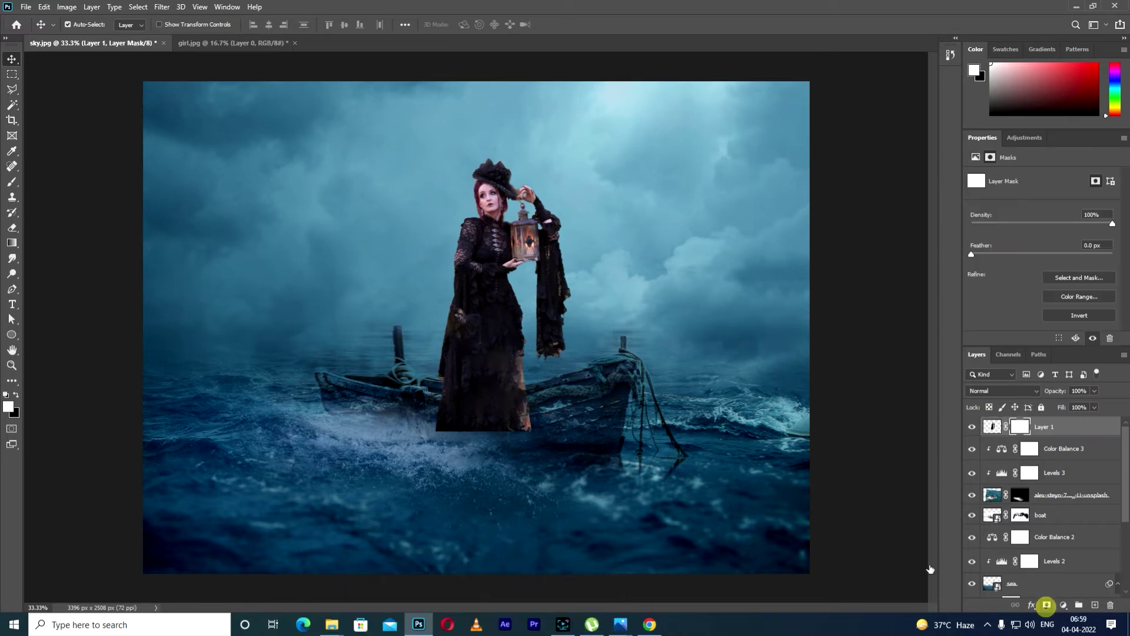
Step: Soften the hem of the woman's dress on her layer mask with a black brush at 250 px
click(5, 184)
key(ctrl+plus)
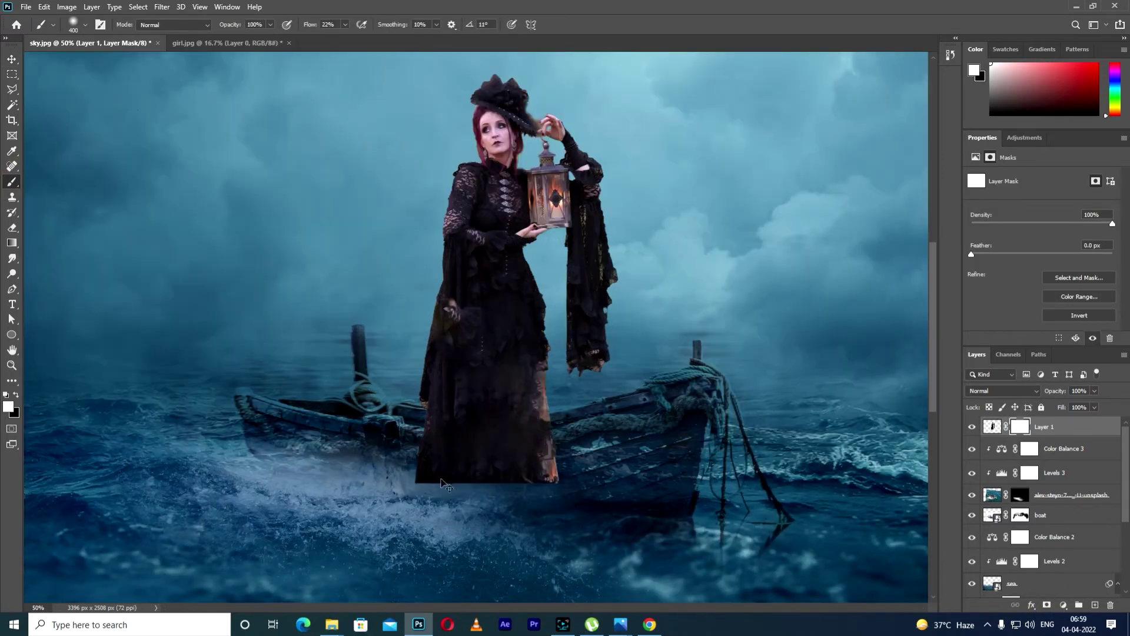
key(ctrl+minus)
key(ctrl+plus)
key(bracketleft)
key(bracketleft)
key(bracketleft)
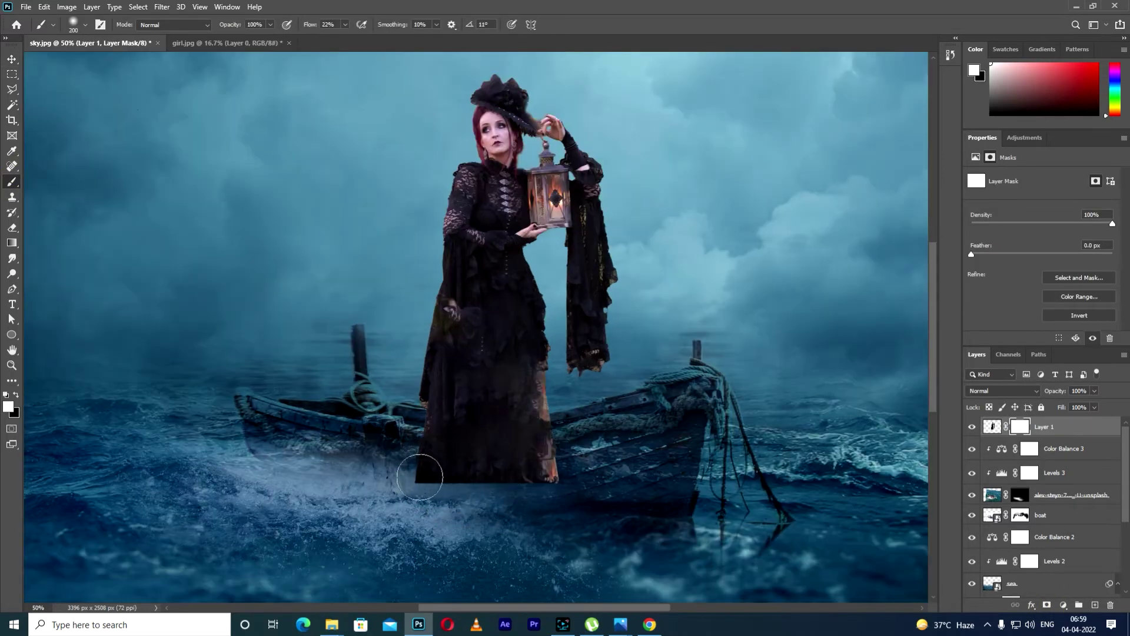
key(bracketright)
drag(414, 485, 447, 498)
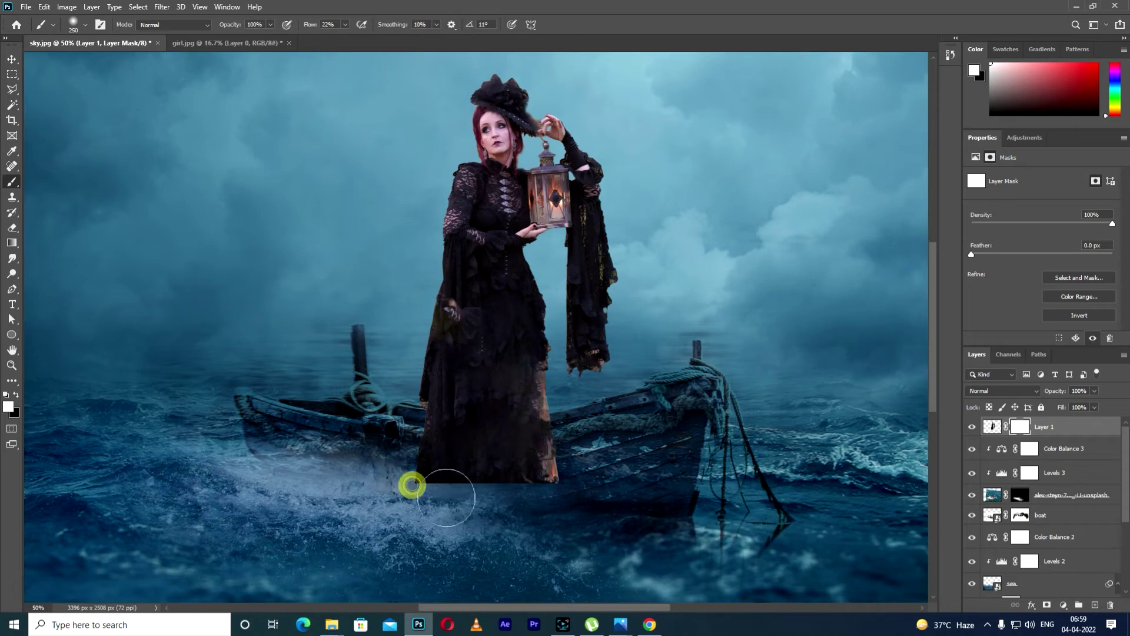
click(14, 394)
mouse_move(361, 492)
mouse_down()
mouse_move(483, 501)
mouse_move(361, 494)
mouse_up()
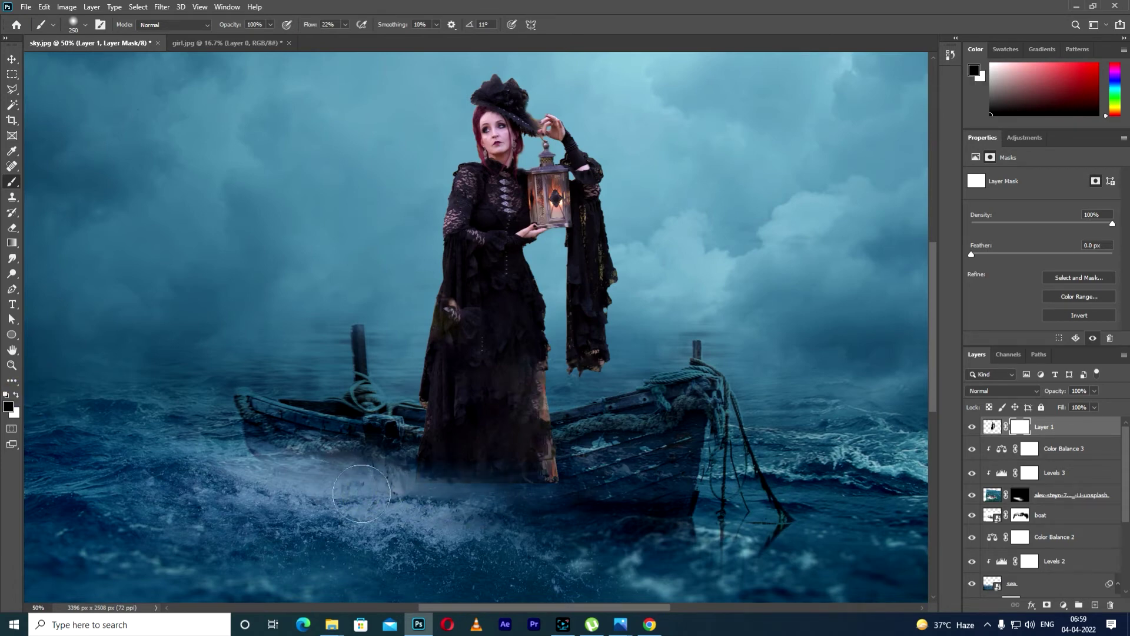
Step: Raise the brush flow to 48% and mask out the part of the dress covering the boat's hull
click(345, 24)
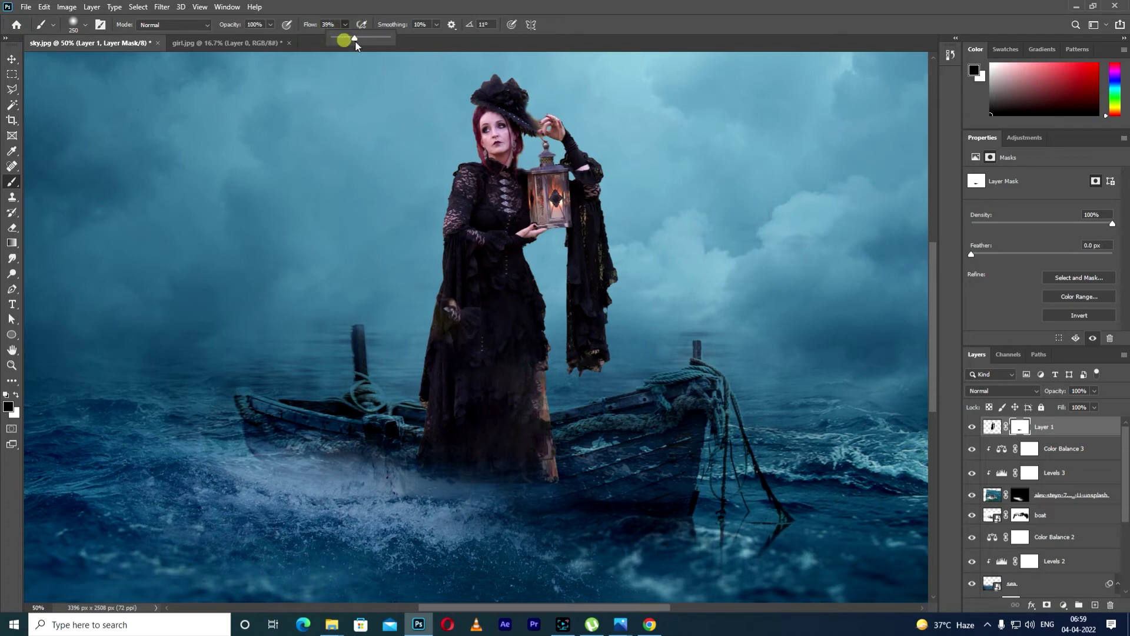
drag(345, 38, 359, 38)
mouse_move(409, 516)
mouse_down()
mouse_move(543, 497)
mouse_move(431, 493)
mouse_move(441, 488)
mouse_move(637, 488)
mouse_move(384, 477)
mouse_move(543, 473)
mouse_move(438, 464)
mouse_move(615, 471)
mouse_move(573, 457)
mouse_move(583, 445)
mouse_move(559, 454)
mouse_up()
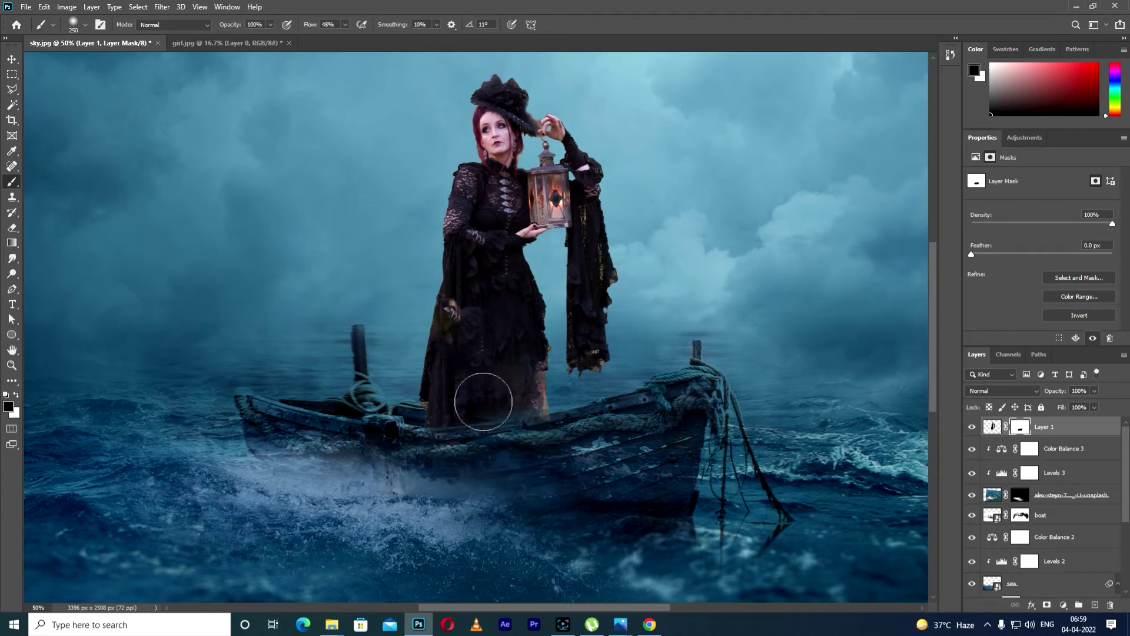
Step: Refine the woman's mask at 175 px, restoring the lower dress in white and clearing the boat's rim and hull in black
click(15, 394)
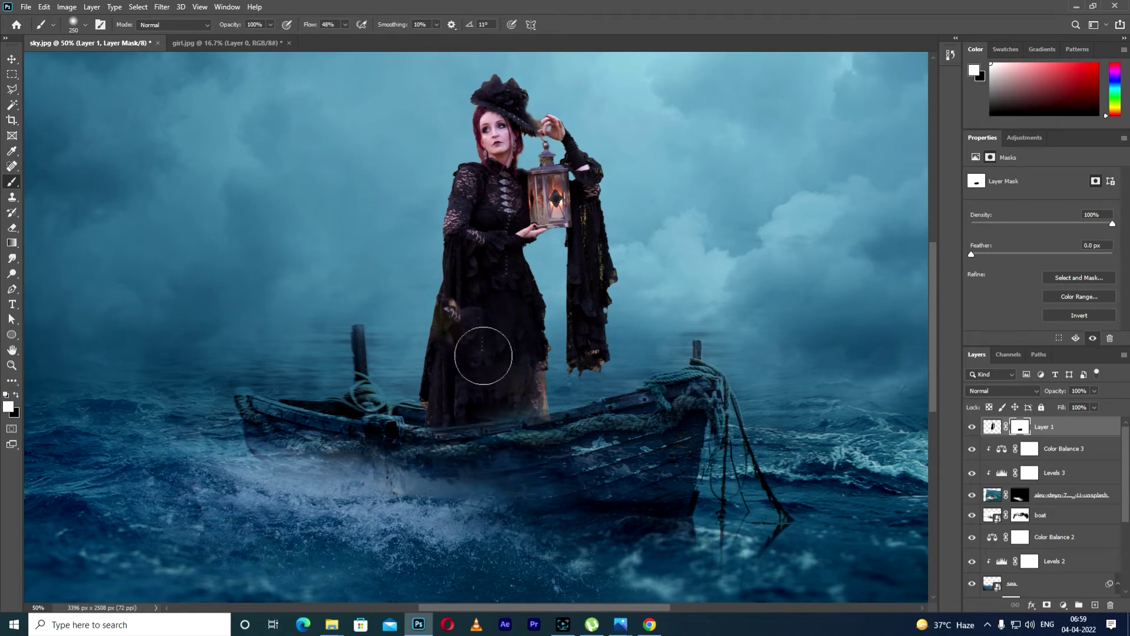
key(bracketleft)
key(bracketleft)
drag(487, 364, 525, 391)
click(16, 395)
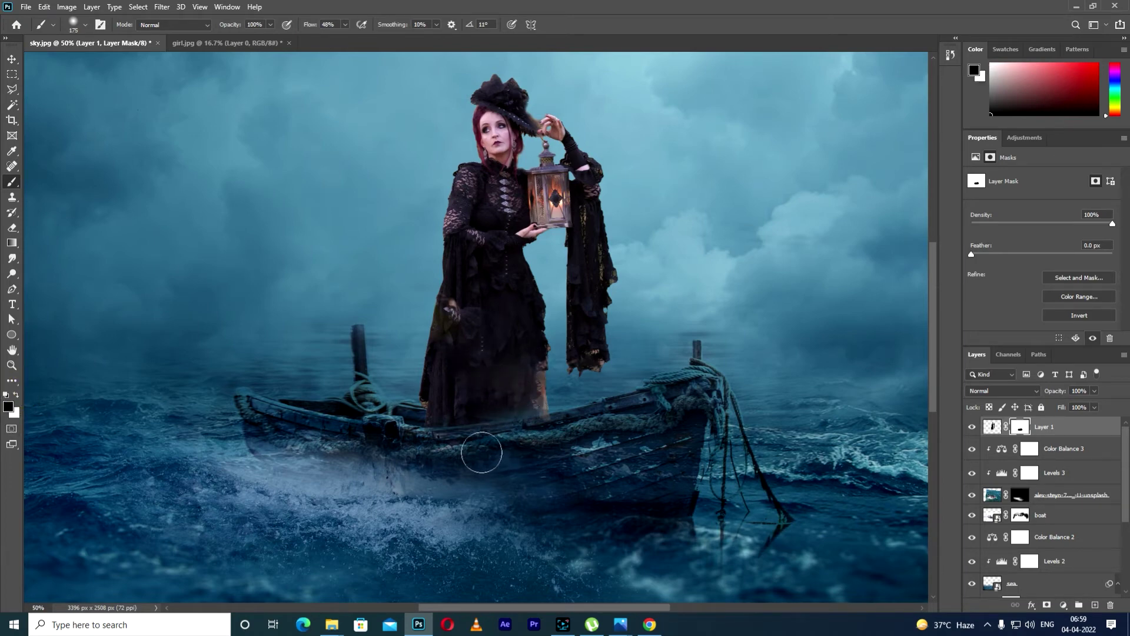
mouse_move(480, 453)
mouse_down()
mouse_move(559, 439)
mouse_move(519, 439)
mouse_up()
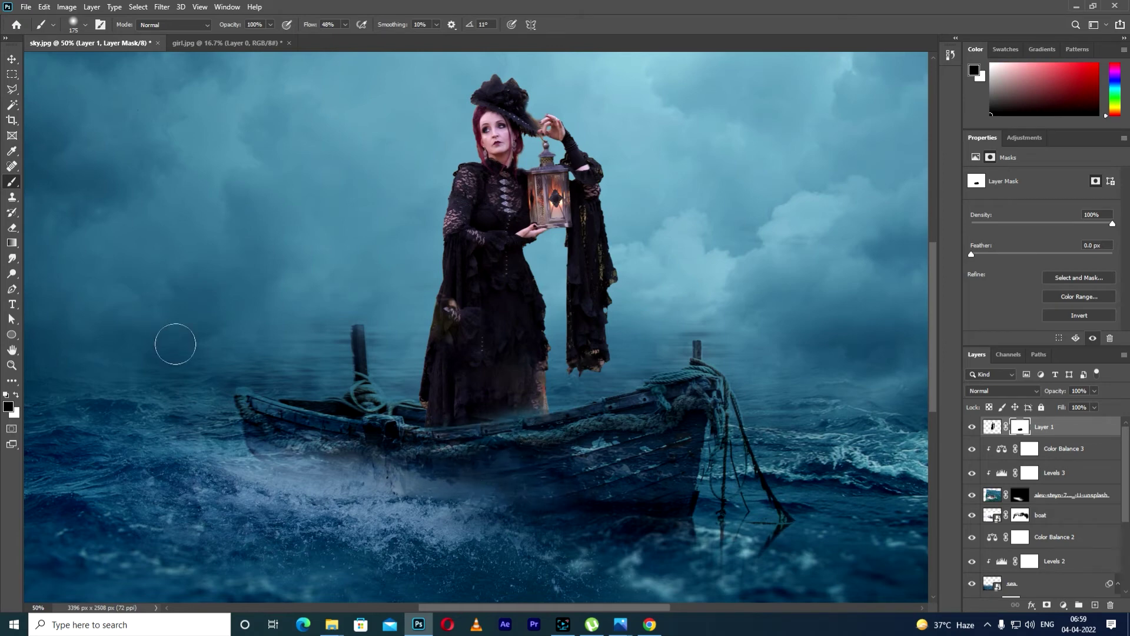
Step: Paint the lower skirt back in white at 175 px on the mask, and set up a black brush at 125 px
click(16, 394)
mouse_move(487, 394)
mouse_down()
mouse_move(526, 396)
mouse_move(482, 393)
mouse_up()
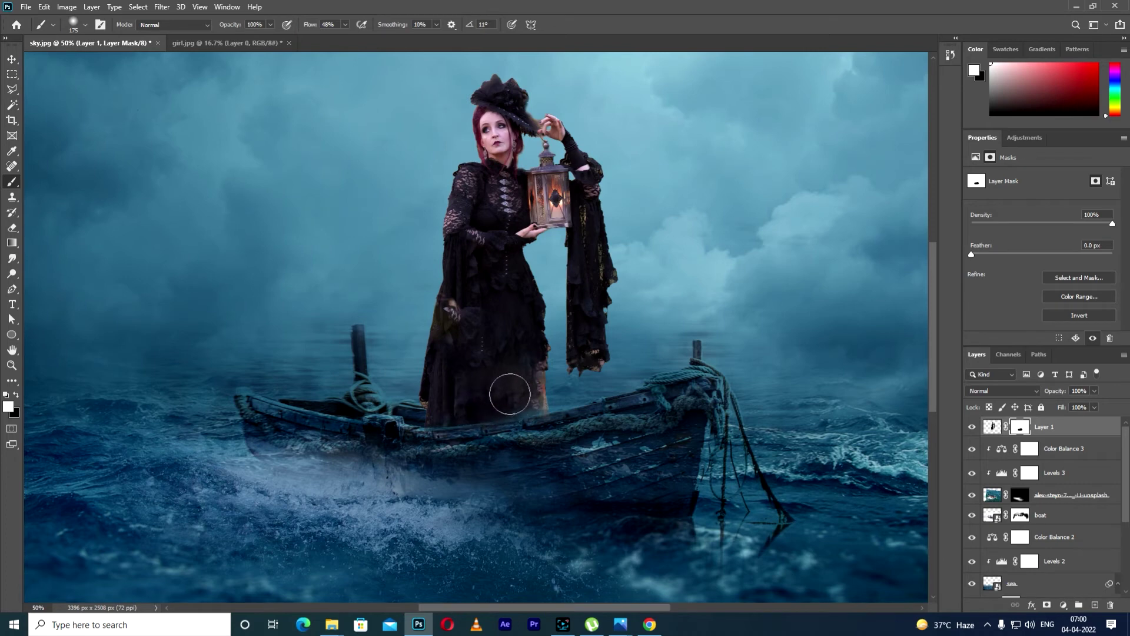
click(16, 395)
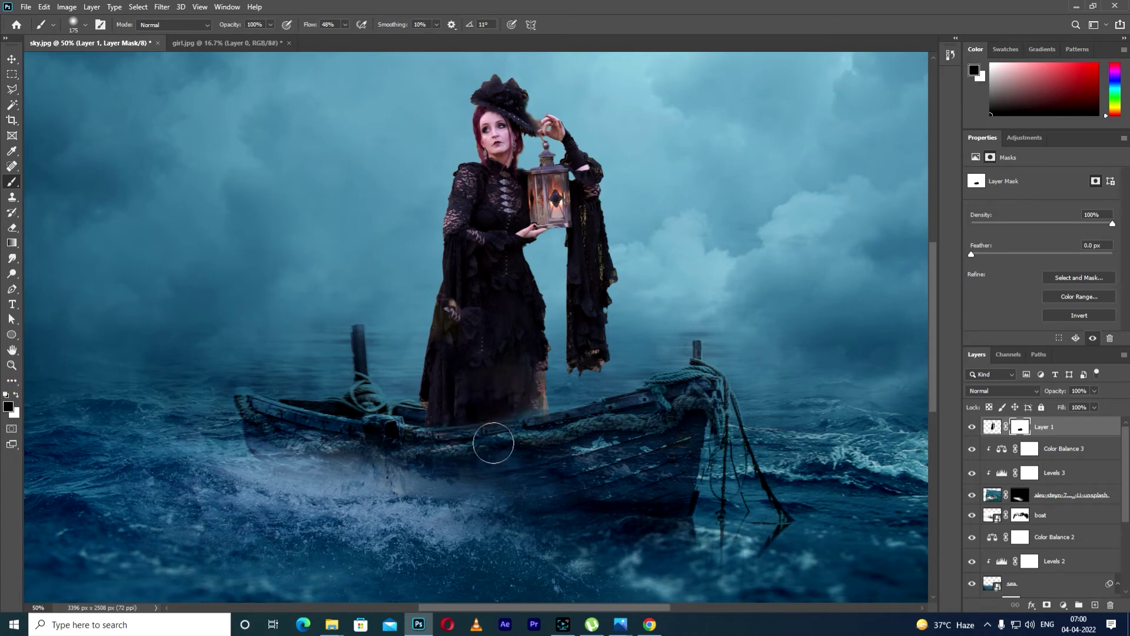
key(bracketleft)
key(bracketleft)
Step: Restore the faded skirt just above the boat's rim with a white 60 px brush on the woman's mask
click(17, 395)
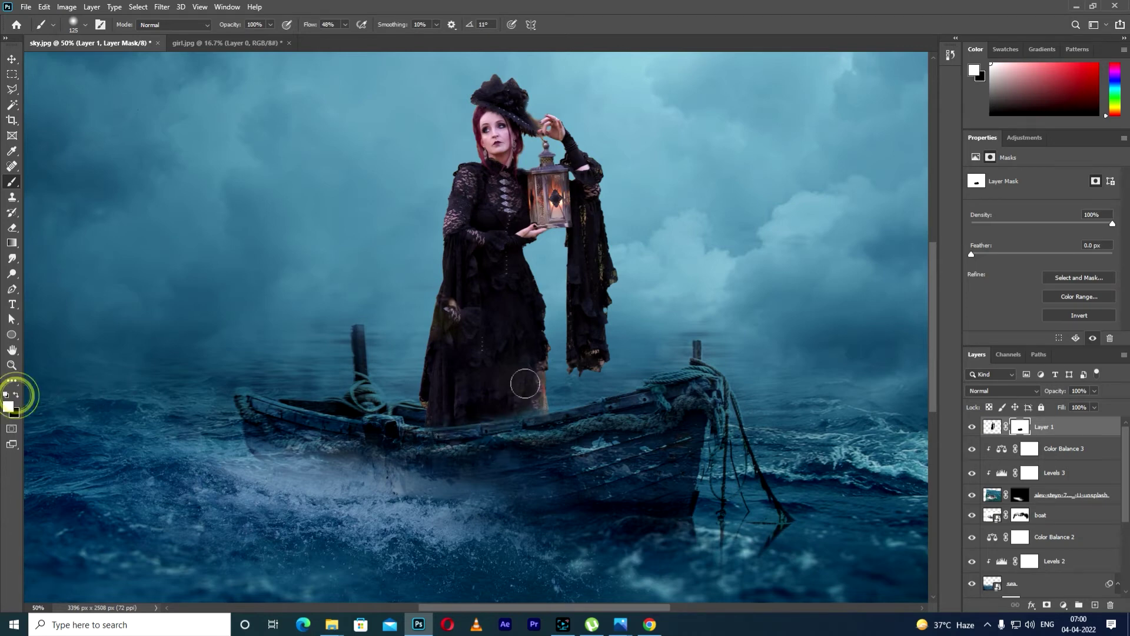
key(bracketright)
key(bracketleft)
key(bracketleft)
key(ctrl+plus)
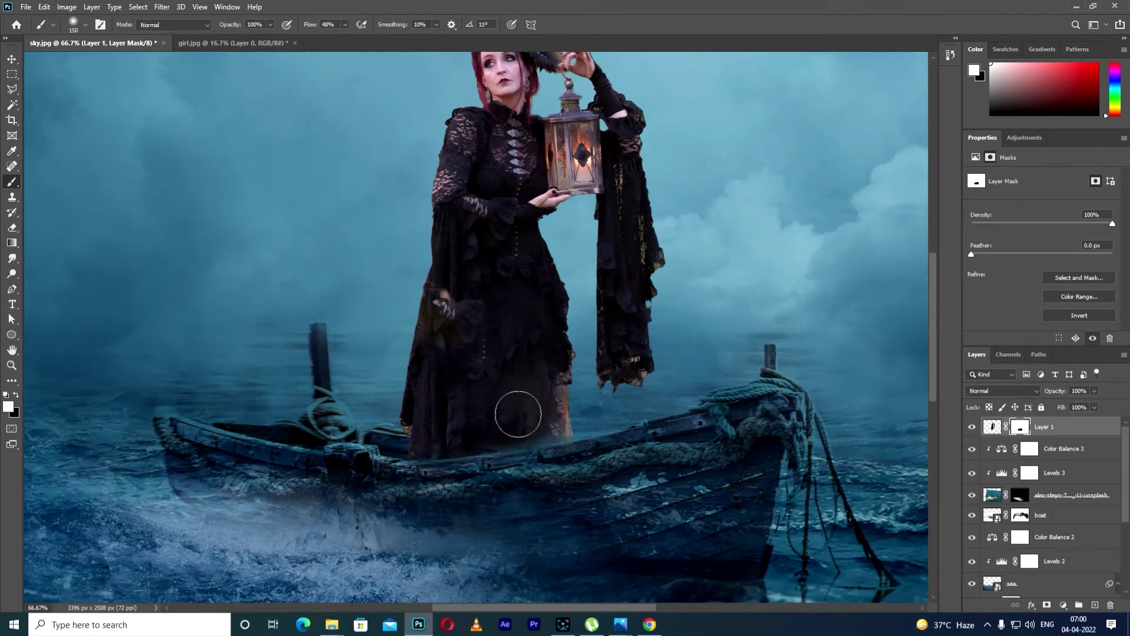
key(bracketleft)
key(bracketleft)
key(bracketleft)
key(bracketleft)
click(464, 446)
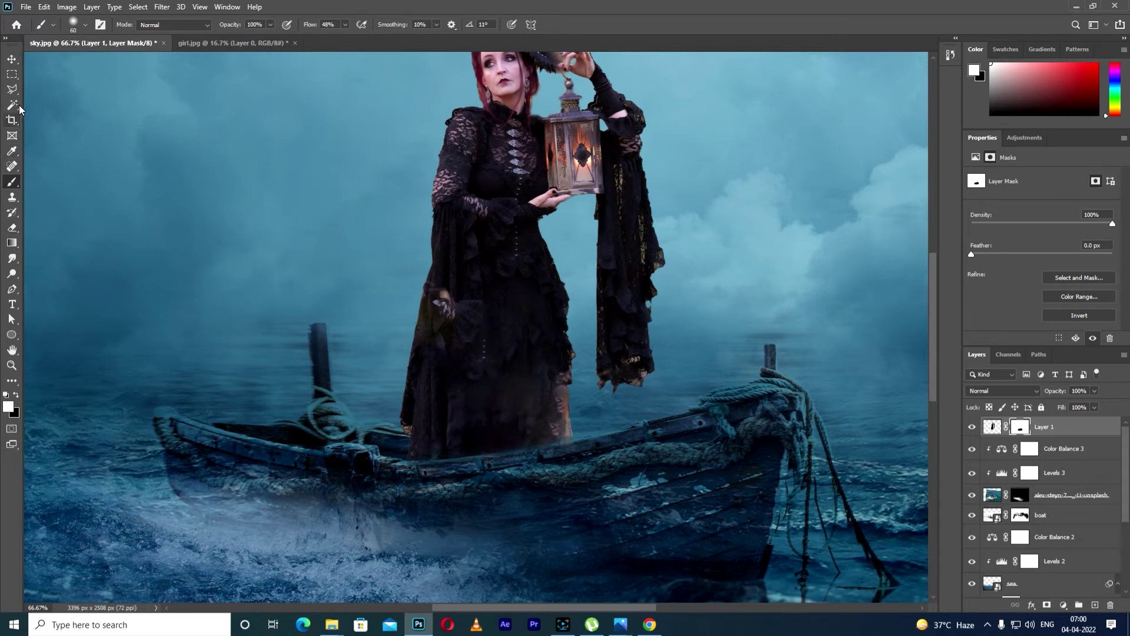
click(542, 426)
click(527, 424)
click(482, 433)
key(ctrl+minus)
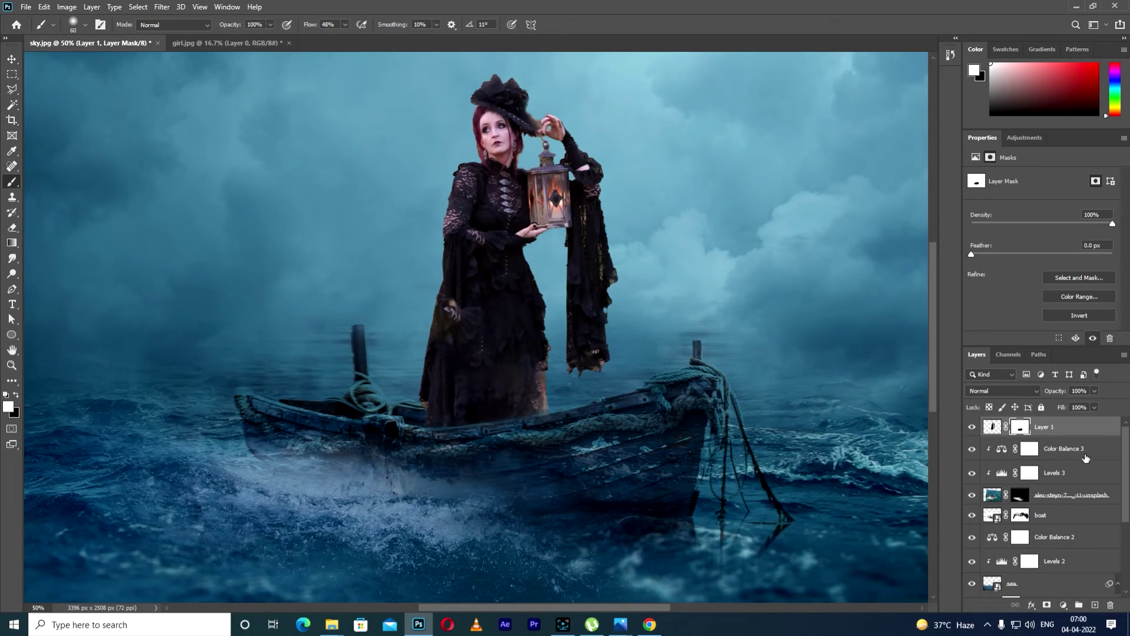
Step: Convert the masked woman's layer to a smart object
right_click(1070, 434)
click(971, 277)
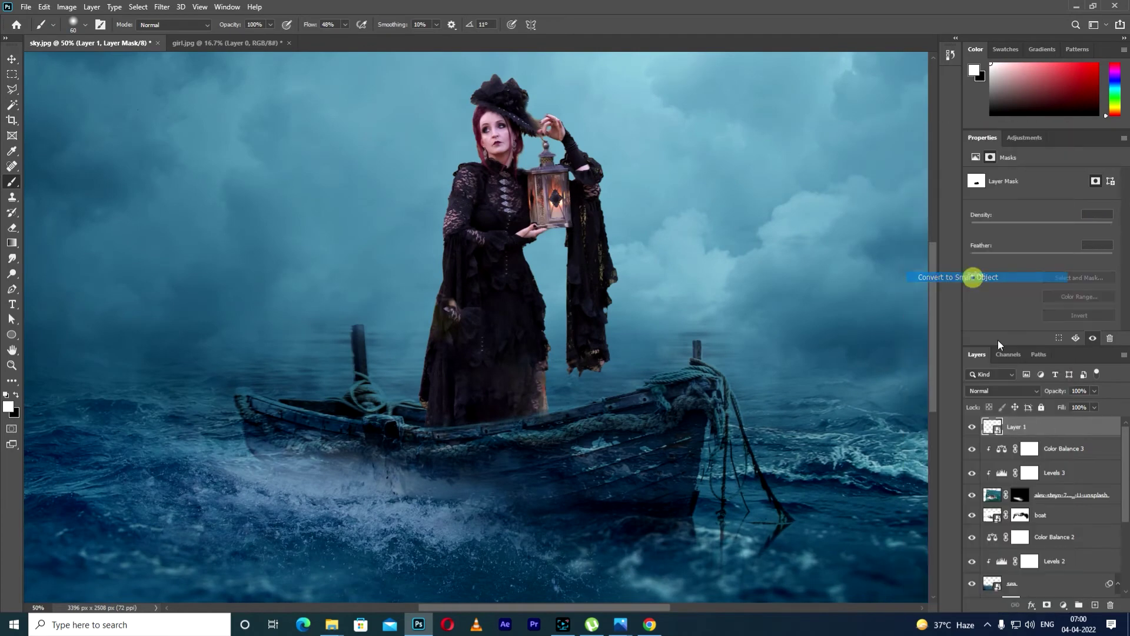
right_click(1032, 428)
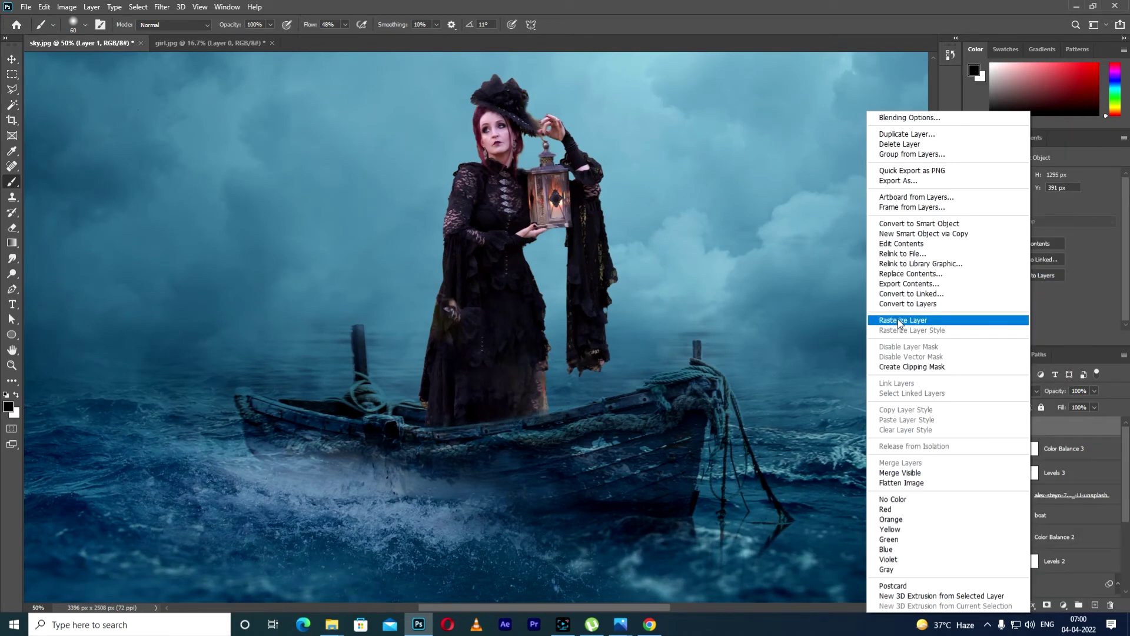
key(Escape)
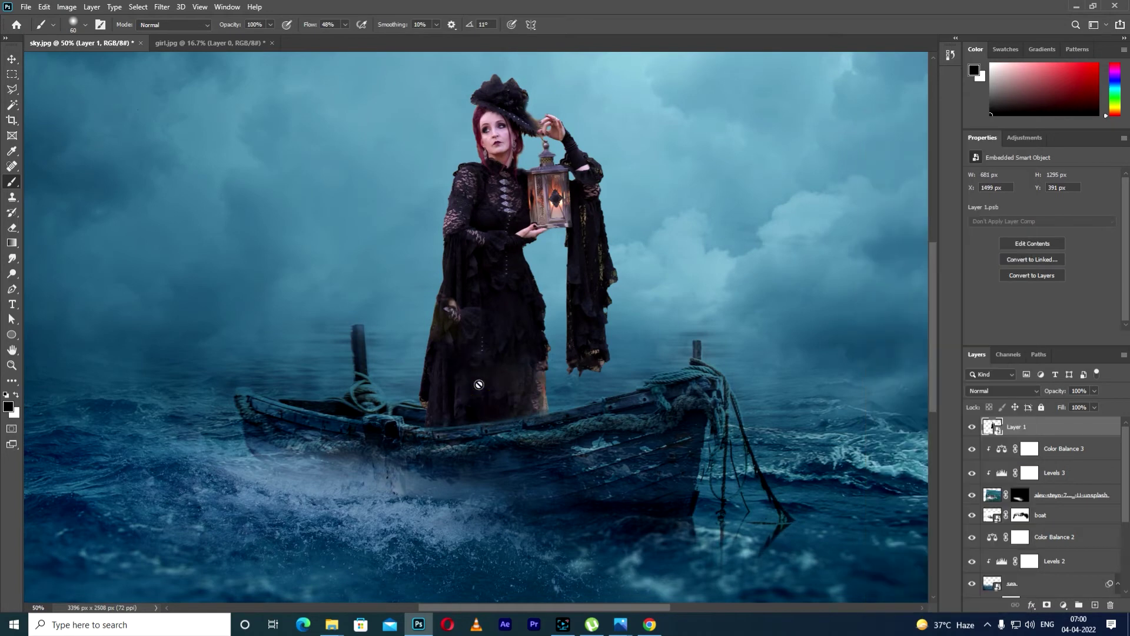
key(ctrl+minus)
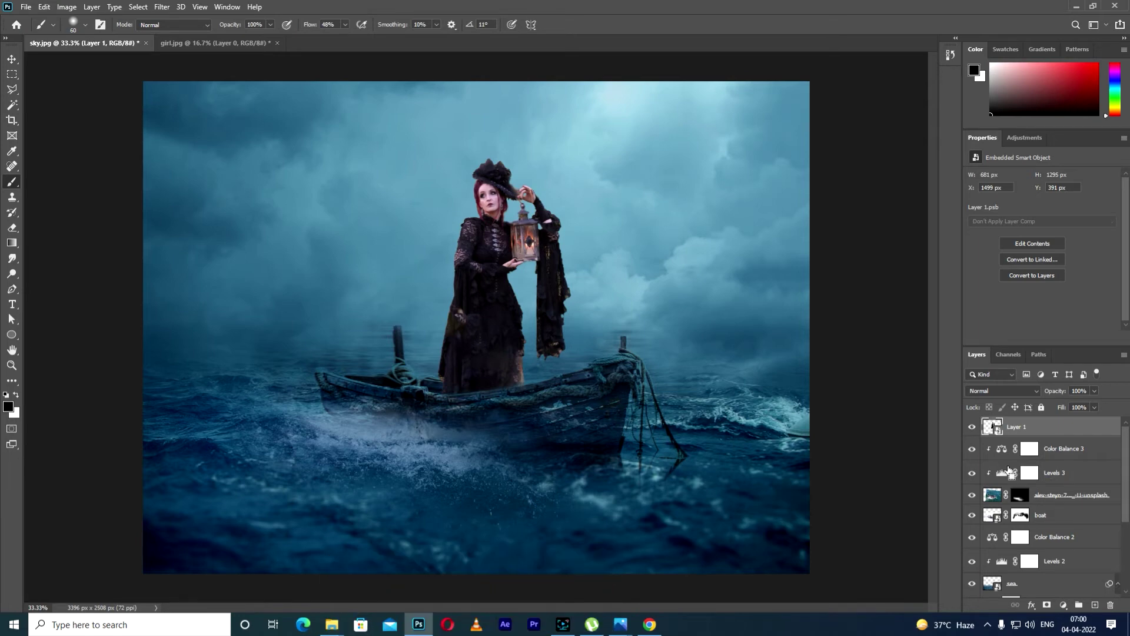
key(ctrl+minus)
key(ctrl+plus)
key(ctrl+t)
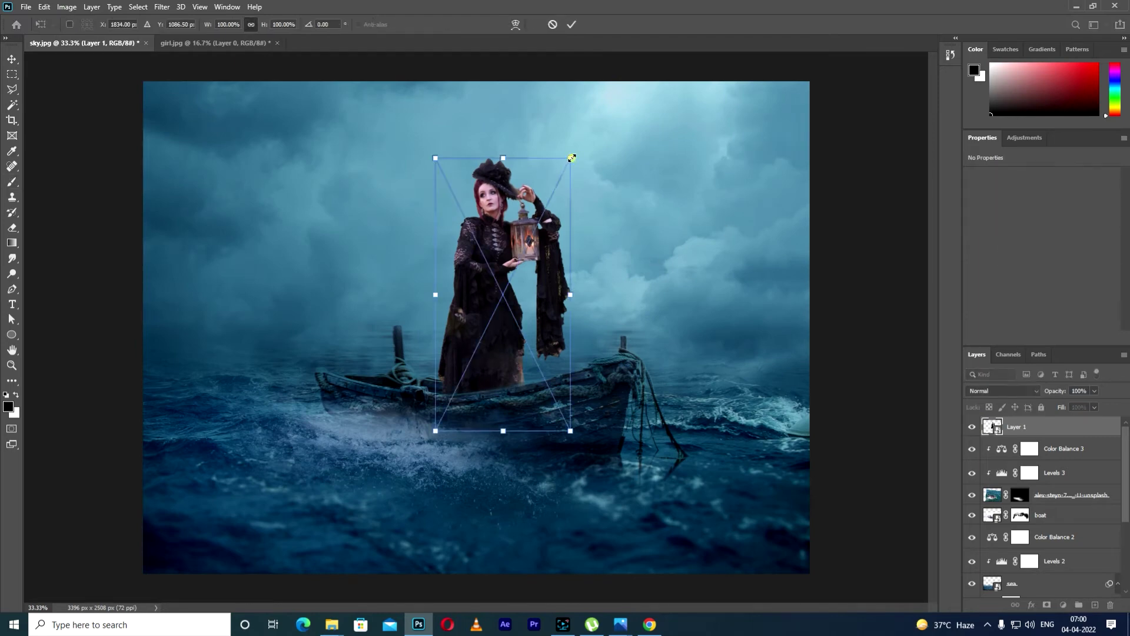
drag(572, 158, 569, 164)
key(ctrl+z)
click(552, 24)
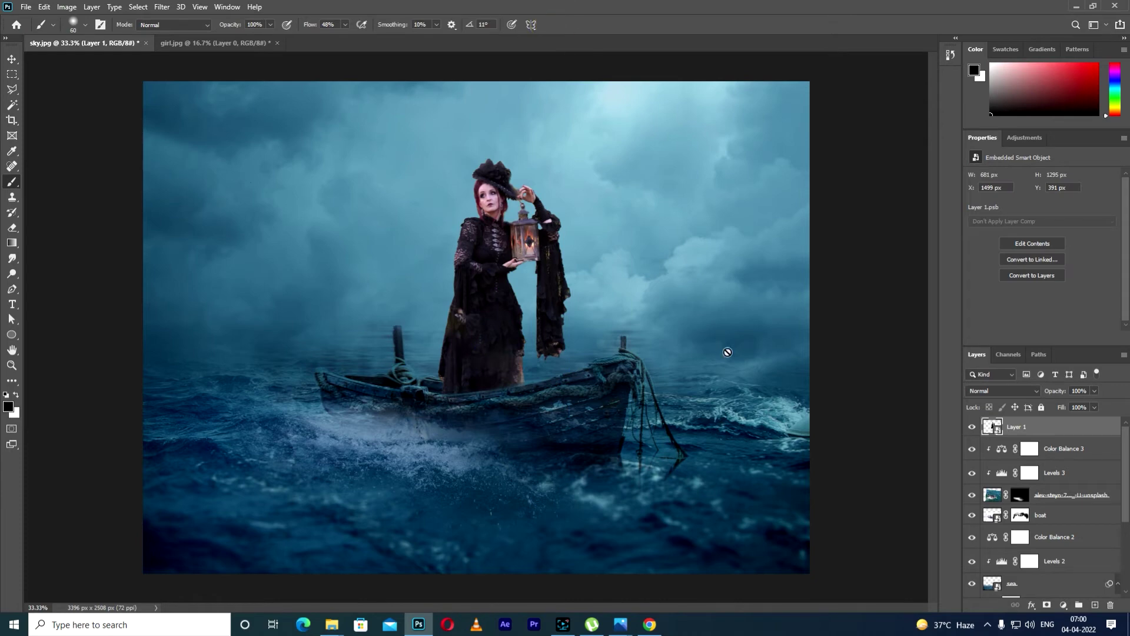
Step: Compare the composition with the woman's layer hidden and shown
click(972, 427)
click(972, 427)
click(1031, 606)
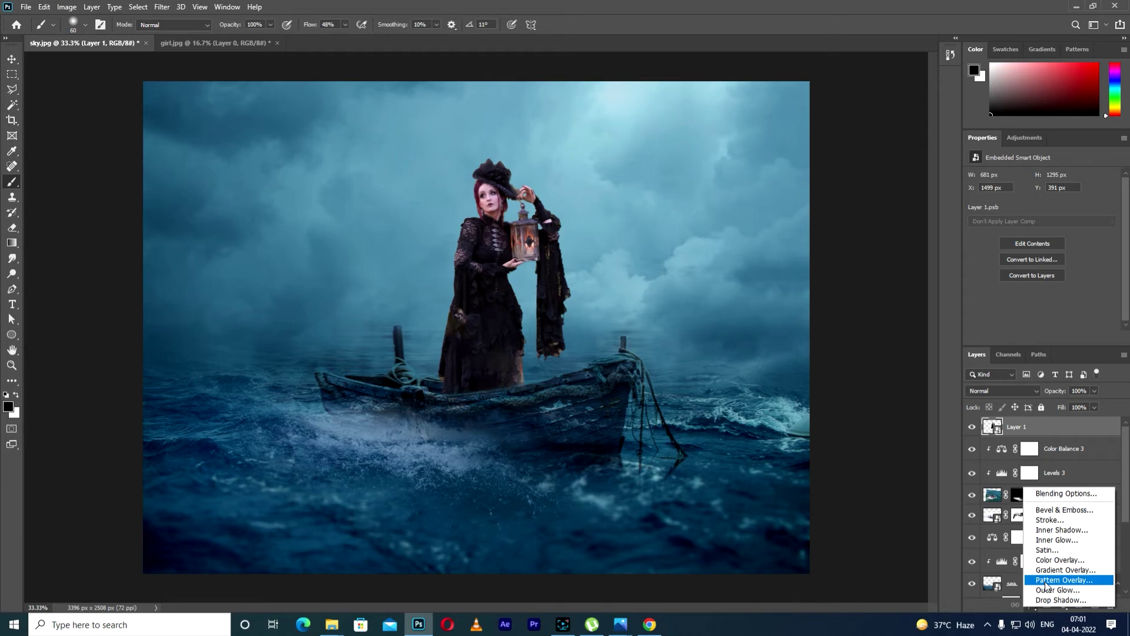
click(1013, 430)
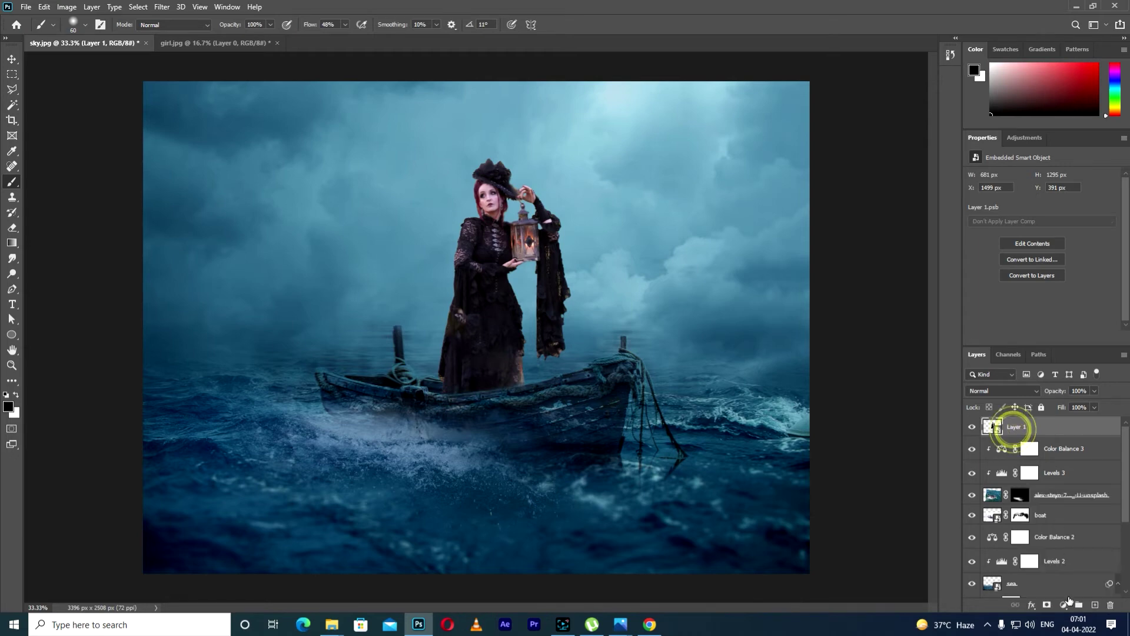
Step: Add a Levels adjustment clipped to the woman's layer and lower its white output level to 225
click(1064, 605)
click(1065, 447)
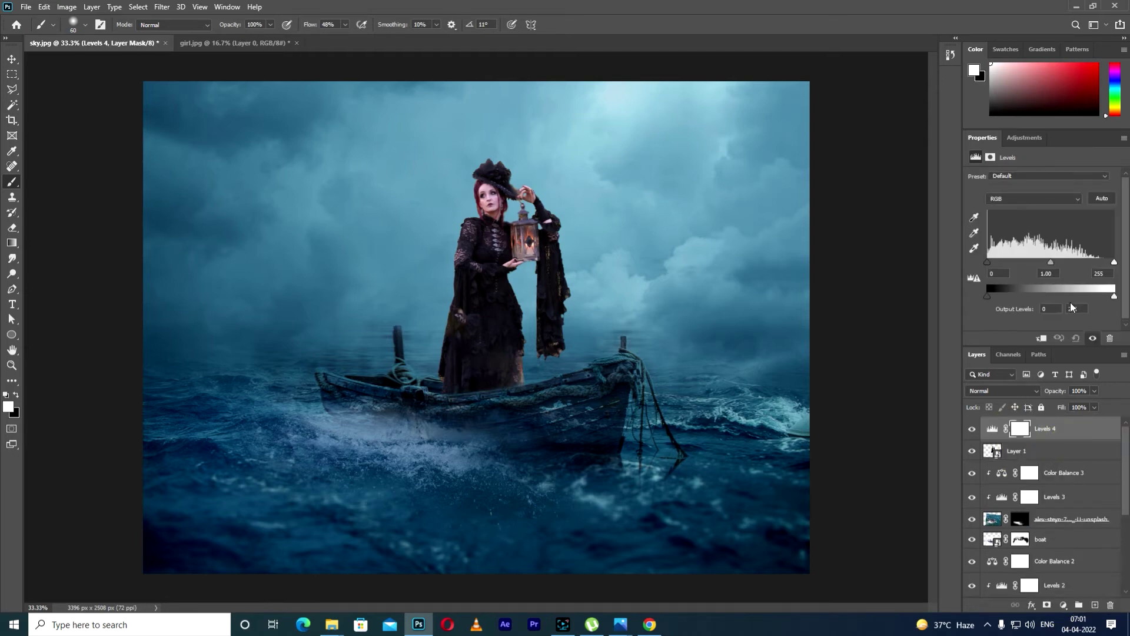
mouse_move(1114, 298)
mouse_down()
mouse_move(1070, 298)
mouse_move(1114, 305)
mouse_move(1100, 303)
mouse_up()
click(1039, 339)
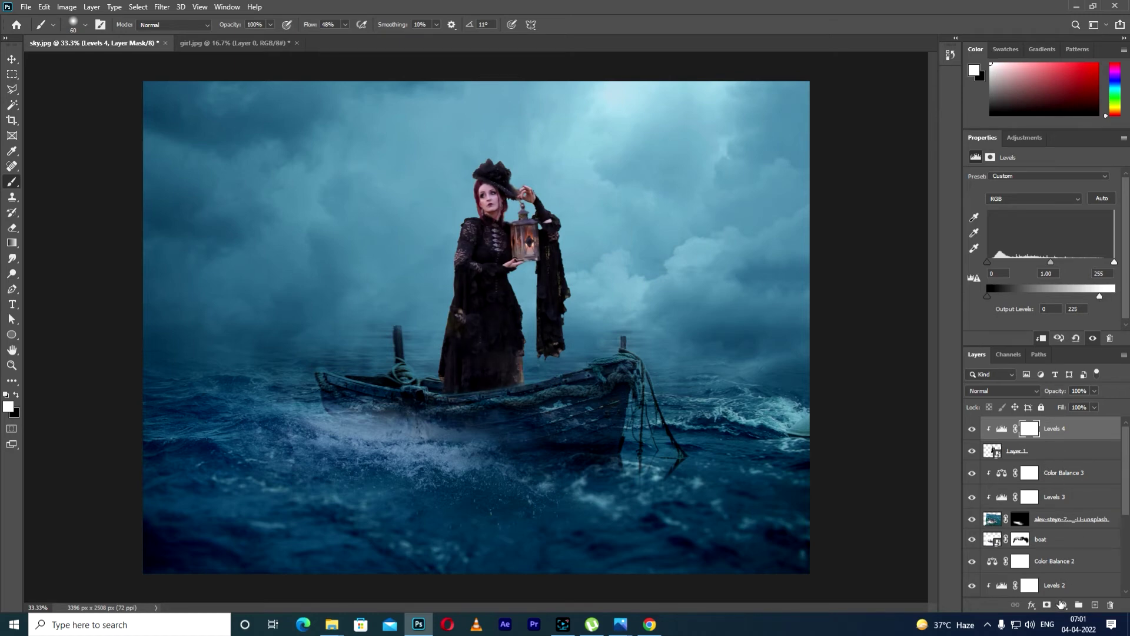
Step: Clip a Color Balance adjustment to the woman's layer with midtones at -18 cyan, +18 green and +23 blue
click(1032, 607)
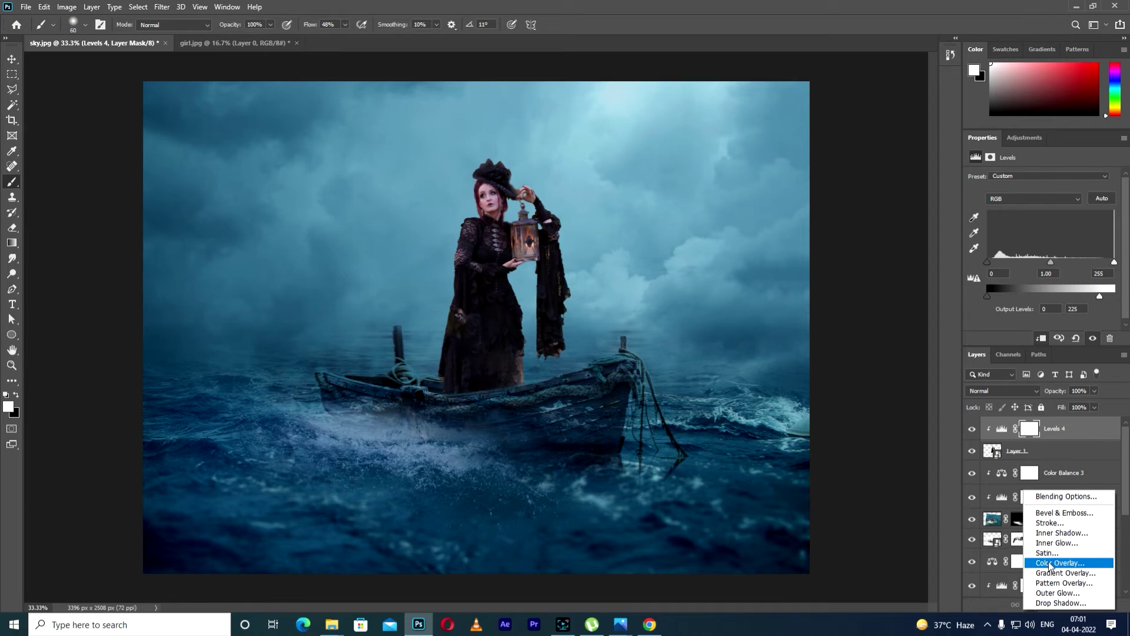
click(983, 568)
click(1065, 605)
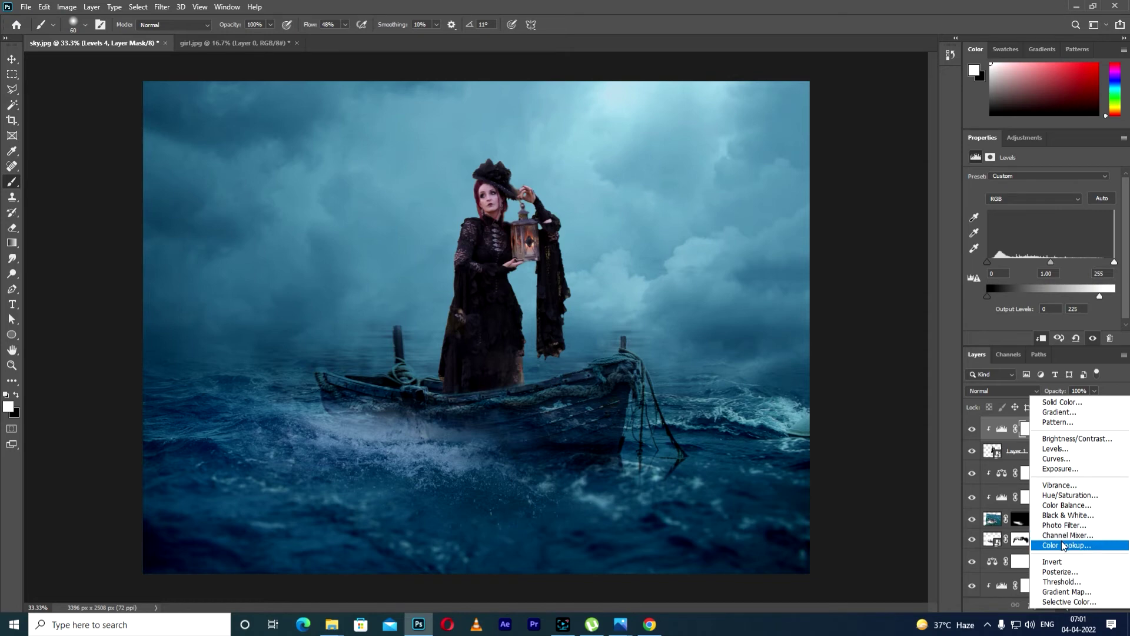
click(1065, 506)
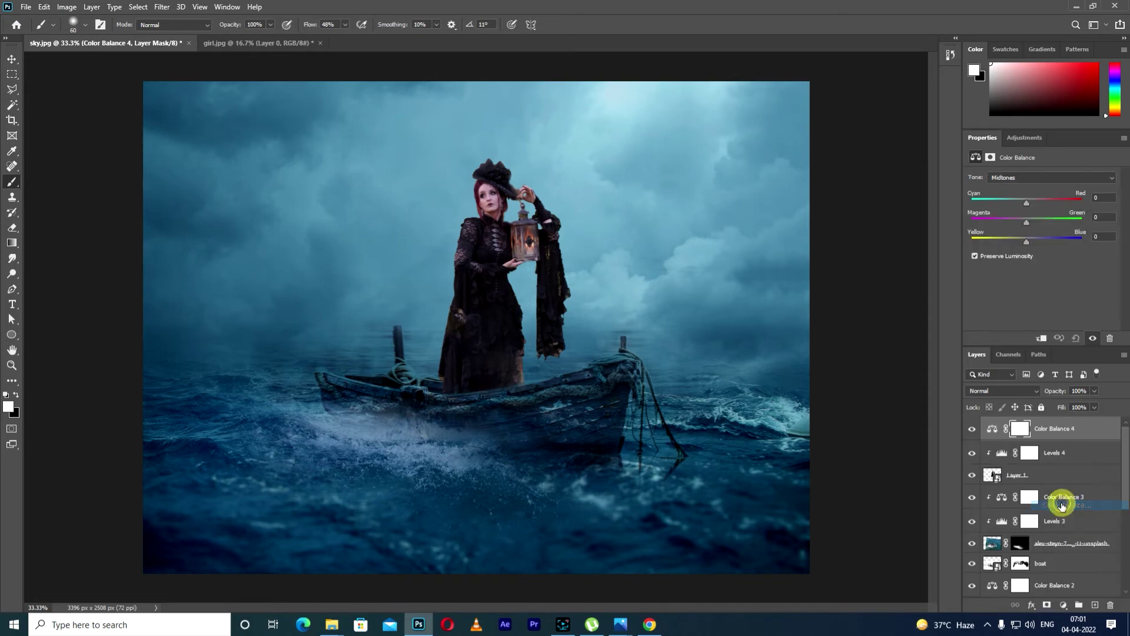
click(1043, 340)
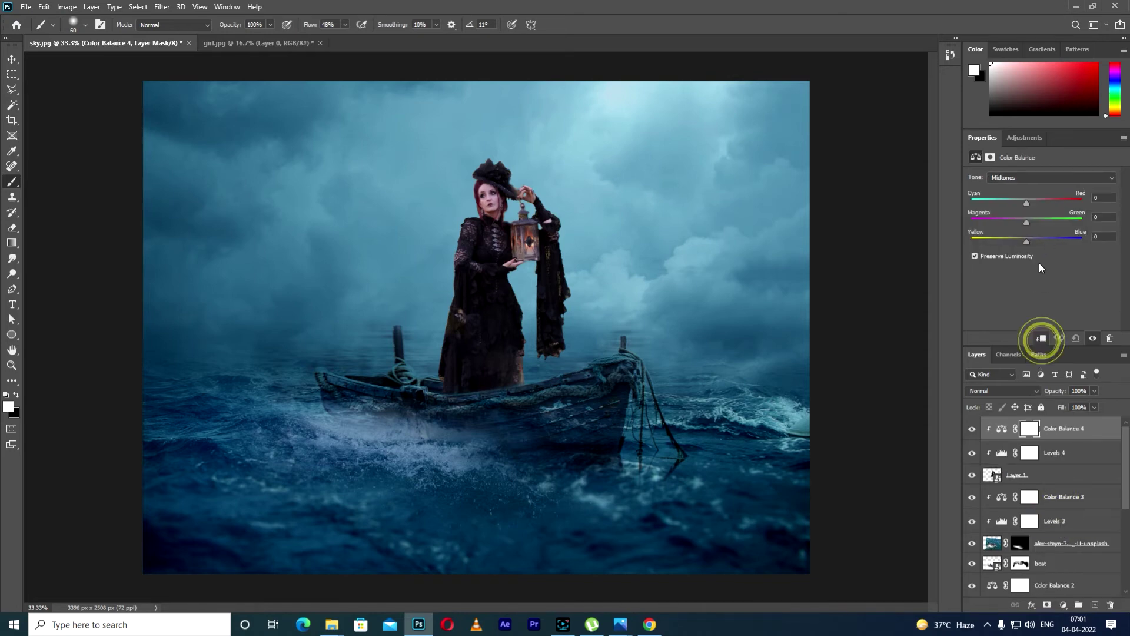
drag(1027, 242, 1015, 211)
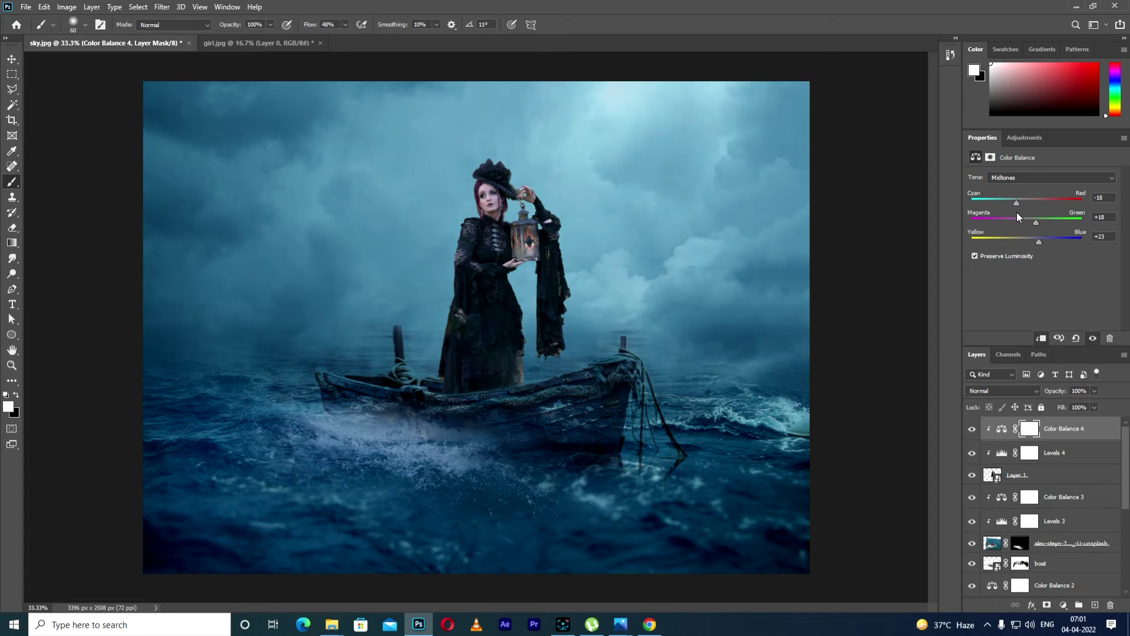
Step: Shift the woman's Color Balance shadows to -35 cyan and about +10 blue, fine-tune magenta–green, and compare with the adjustment hidden and shown
click(1004, 178)
click(1000, 187)
drag(1028, 243, 1020, 215)
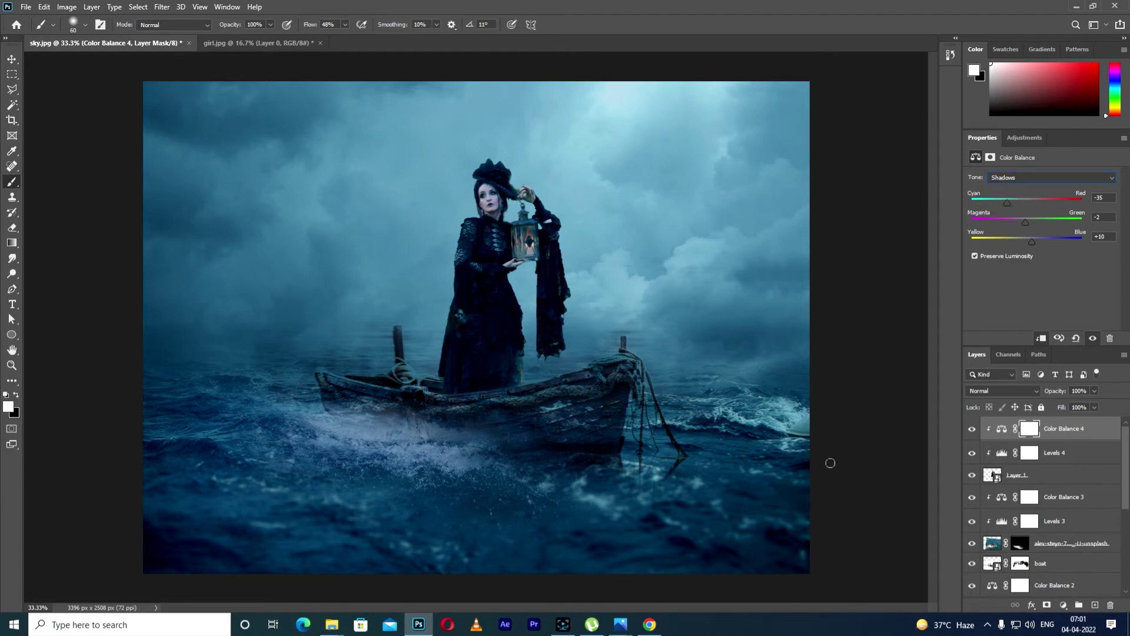
drag(1033, 246, 1031, 244)
drag(1021, 230, 1029, 233)
click(977, 429)
click(976, 430)
Step: Adjust the highlights' color sliders in the woman's Color Balance to match the blue scene
click(1011, 180)
click(1014, 203)
drag(1034, 244, 1022, 212)
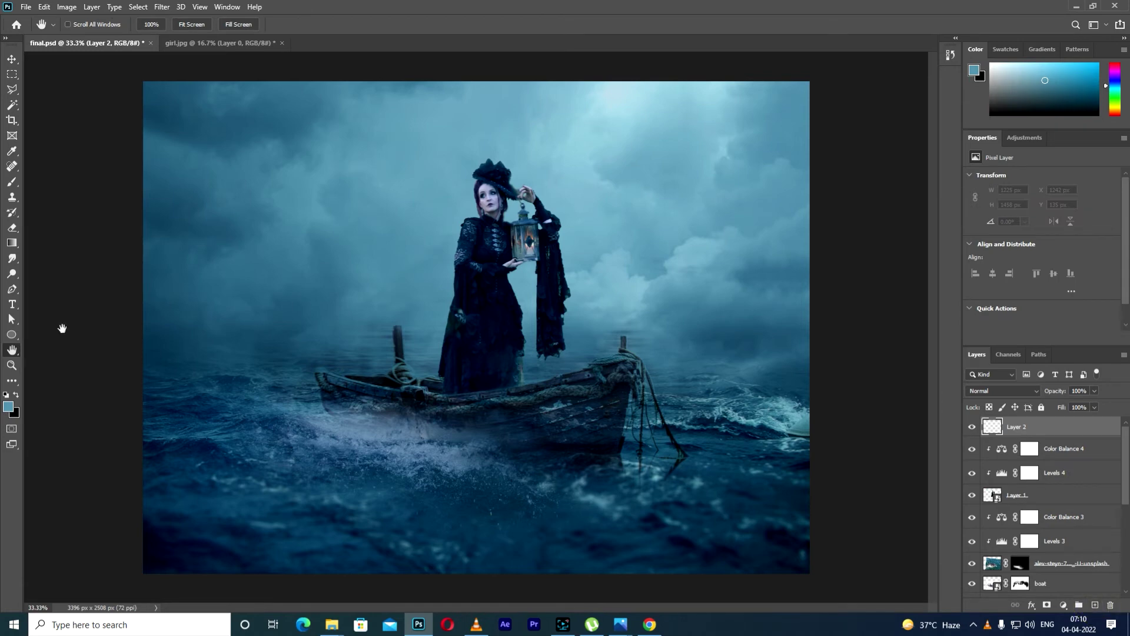
Step: Set up a 700 px brush with a slightly more saturated blue foreground color and 24% flow
click(12, 182)
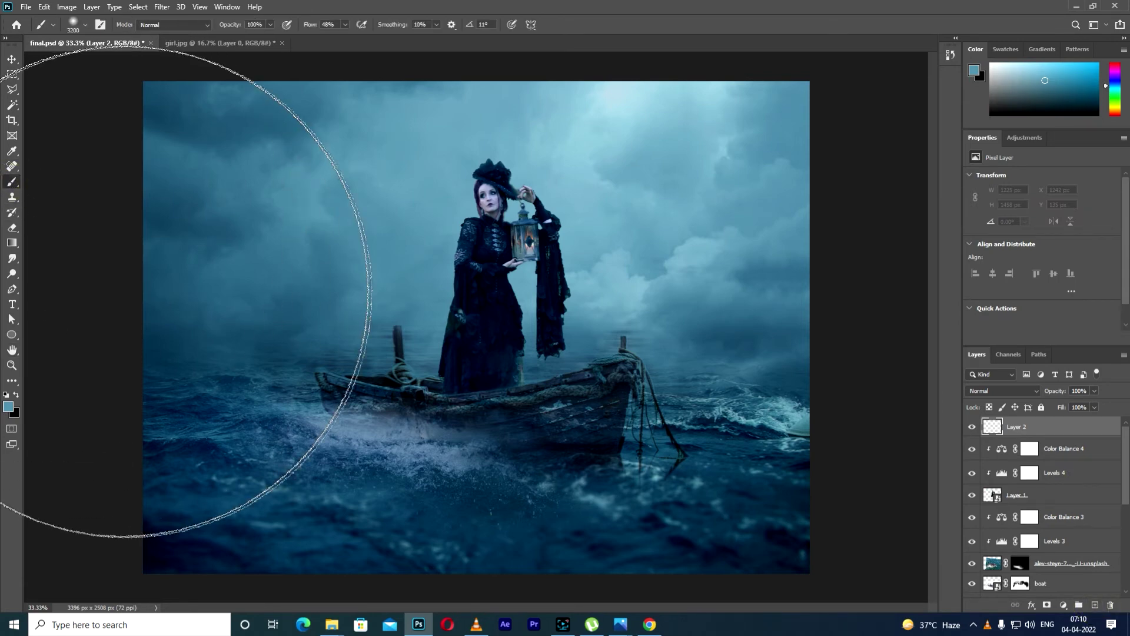
key(bracketleft)
key(bracketleft)
key(bracketleft)
key(bracketleft)
key(bracketleft)
key(bracketleft)
key(bracketleft)
key(bracketleft)
key(bracketleft)
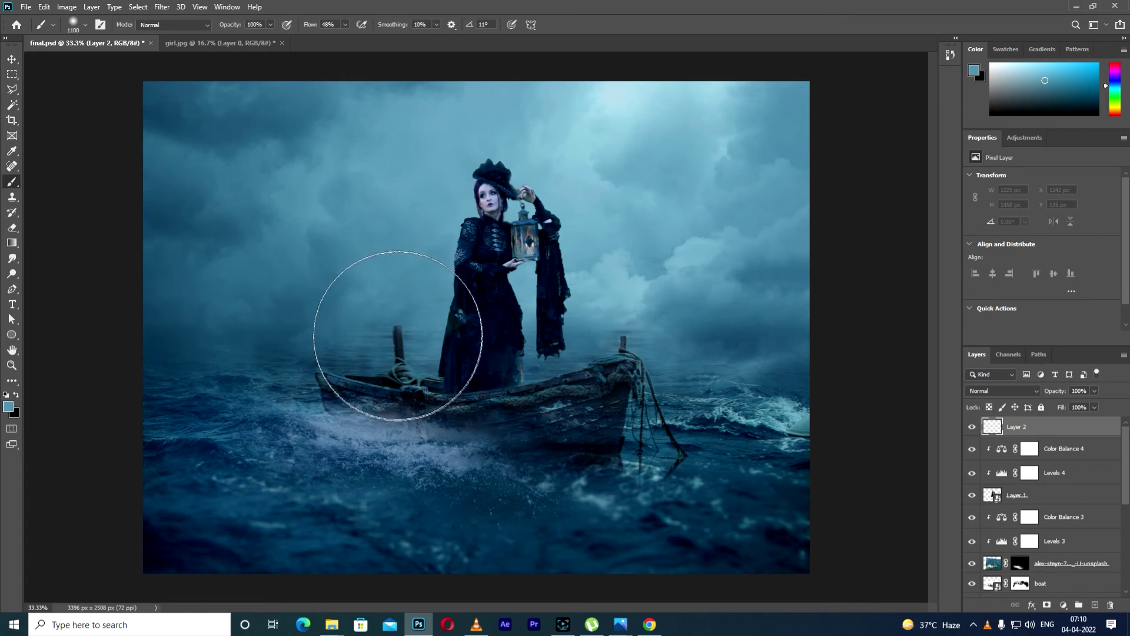
click(8, 407)
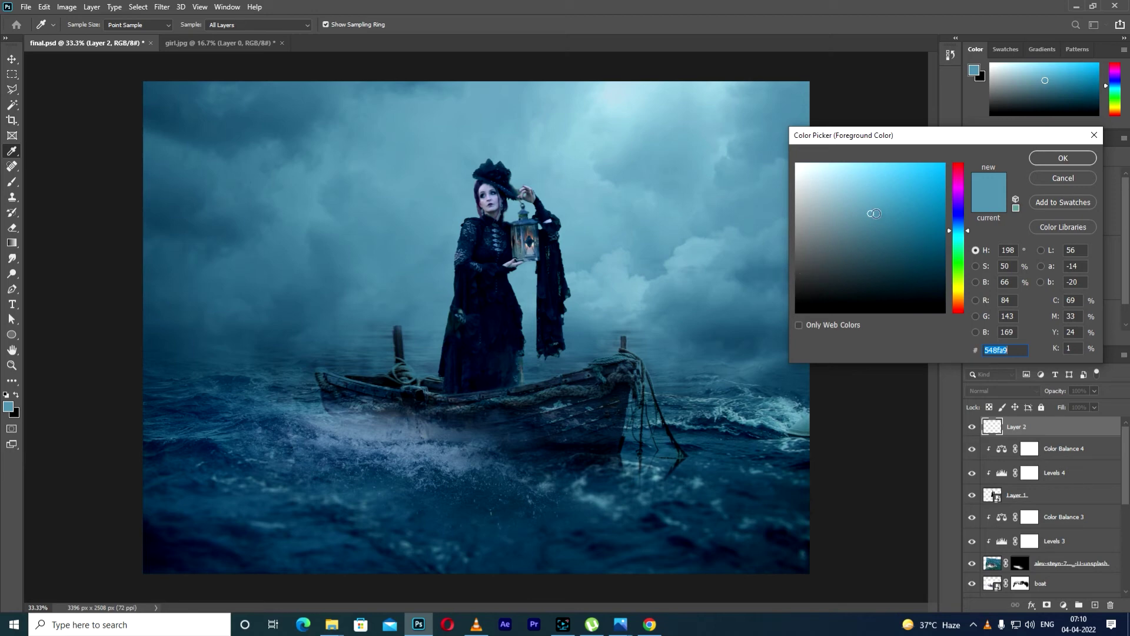
click(878, 213)
click(1058, 155)
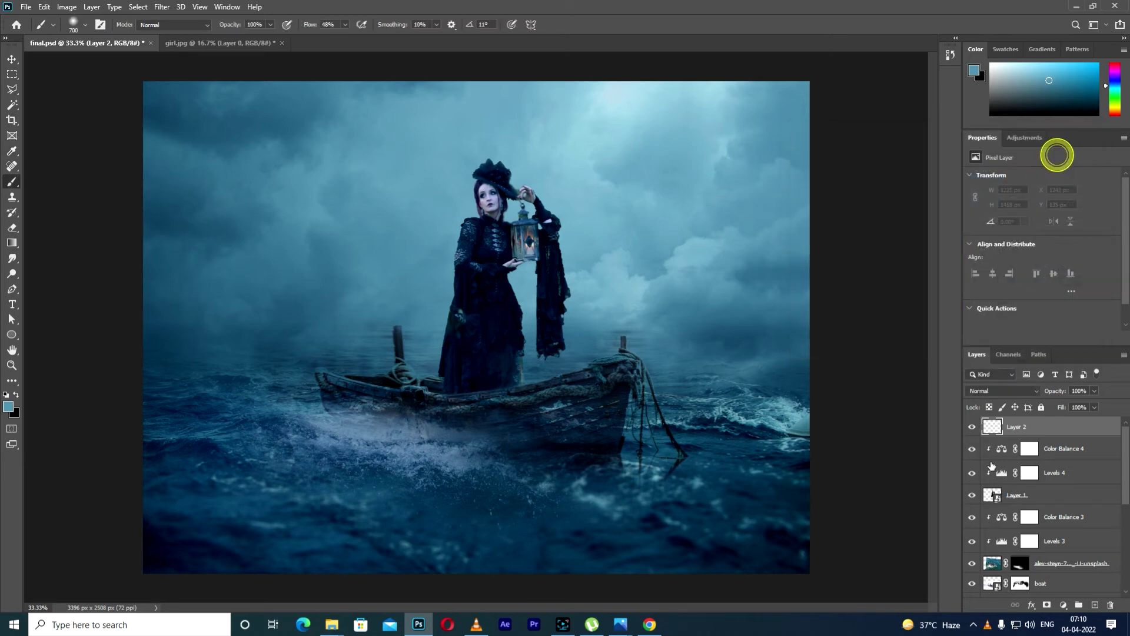
click(347, 25)
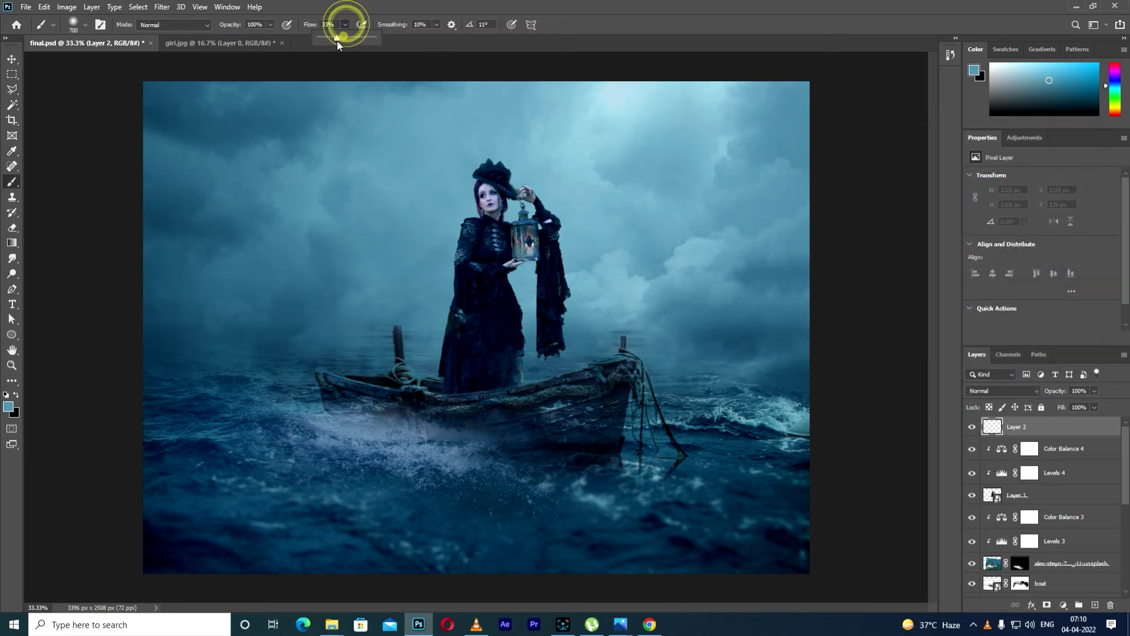
drag(344, 38, 332, 39)
Step: Paint soft blue haze along the dress's left edge, continue beside the hanging sleeve at 400 px, and undo the sky stroke
click(420, 234)
drag(430, 255, 429, 356)
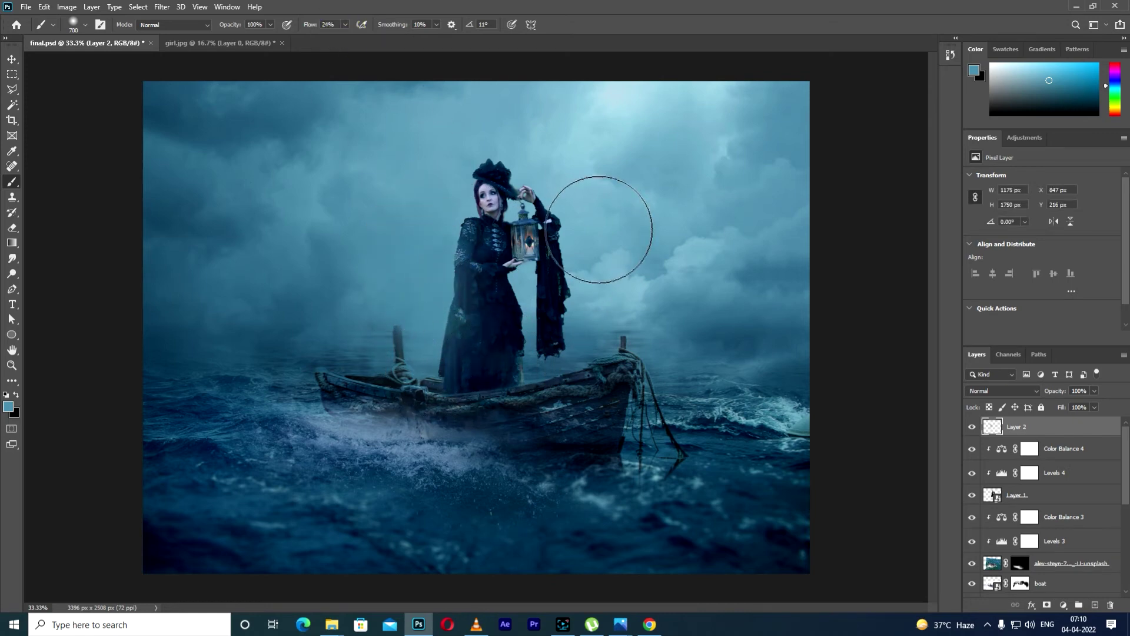
key(bracketleft)
key(bracketleft)
key(bracketleft)
mouse_move(577, 238)
mouse_down()
mouse_move(592, 285)
mouse_move(586, 335)
mouse_up()
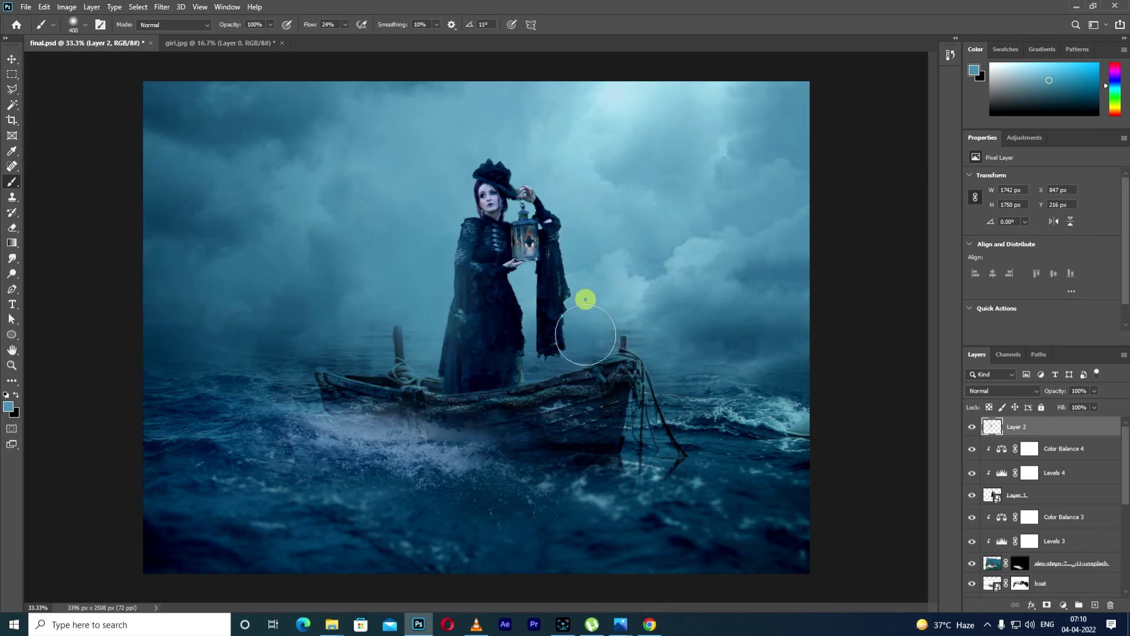
click(589, 289)
drag(510, 156, 406, 116)
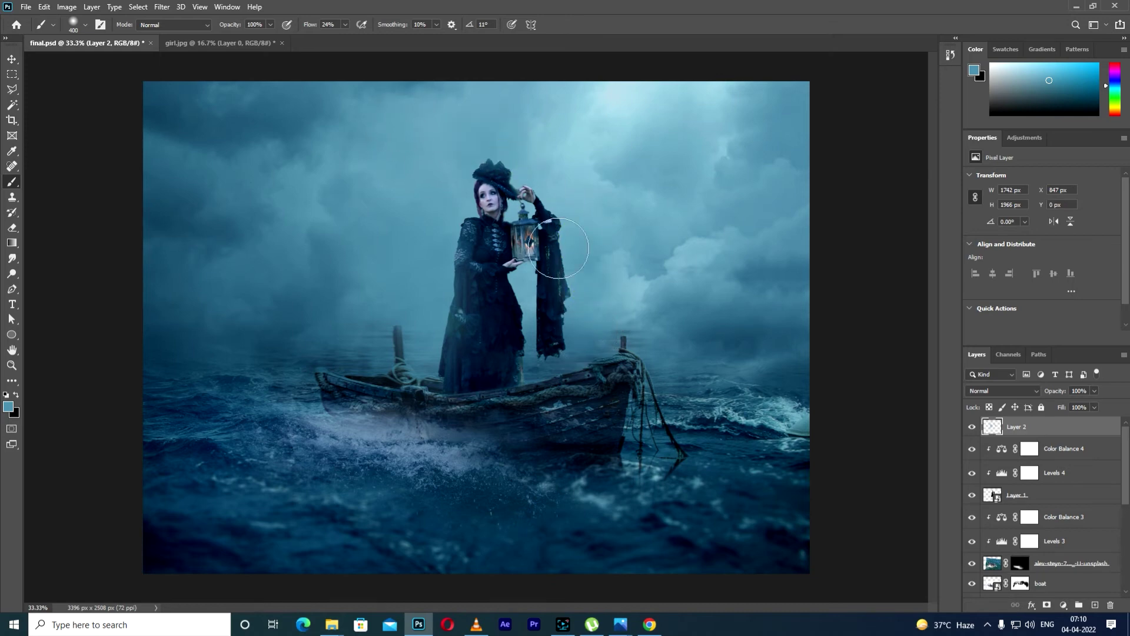
key(ctrl+z)
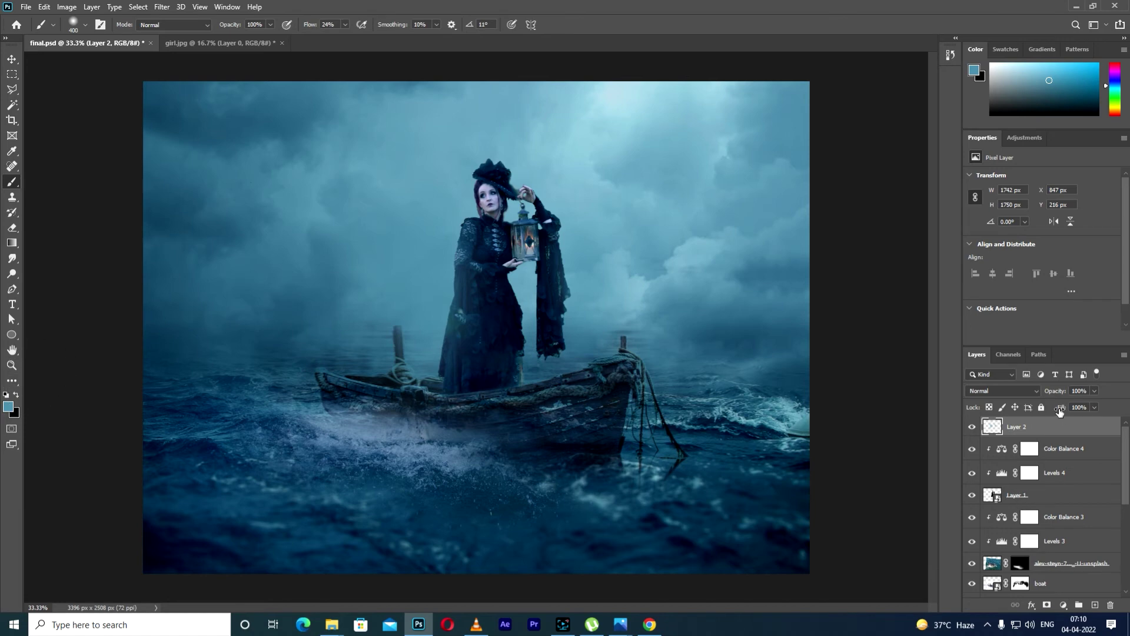
Step: Lower the haze layer's opacity to 86% and dab more haze around the dress and sleeves with a 300 px brush
click(1095, 391)
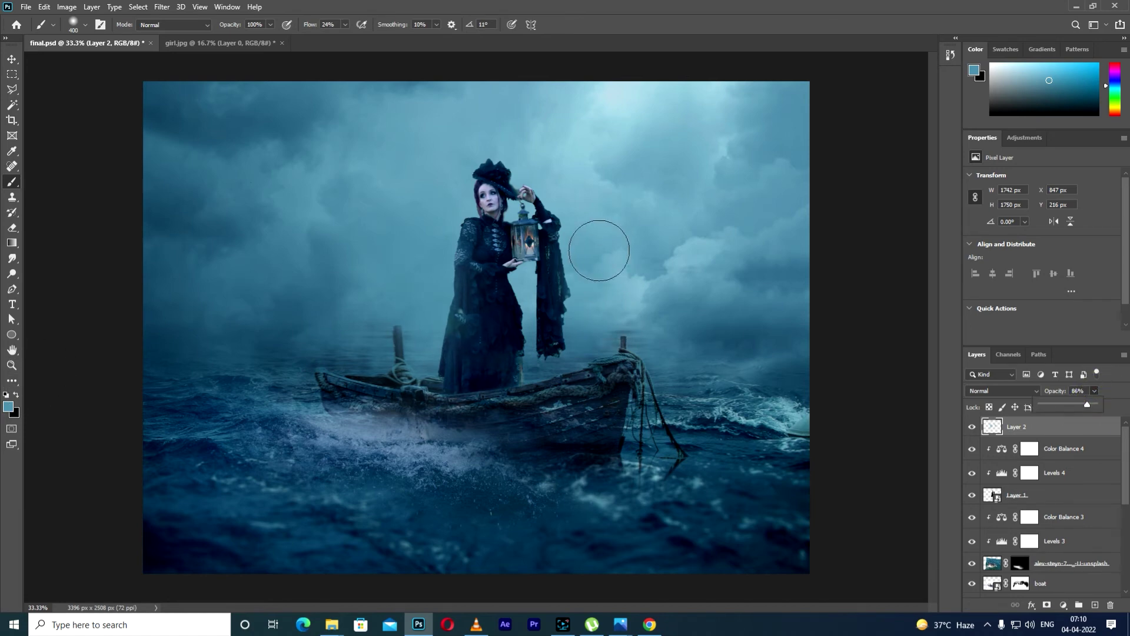
click(577, 251)
key([)
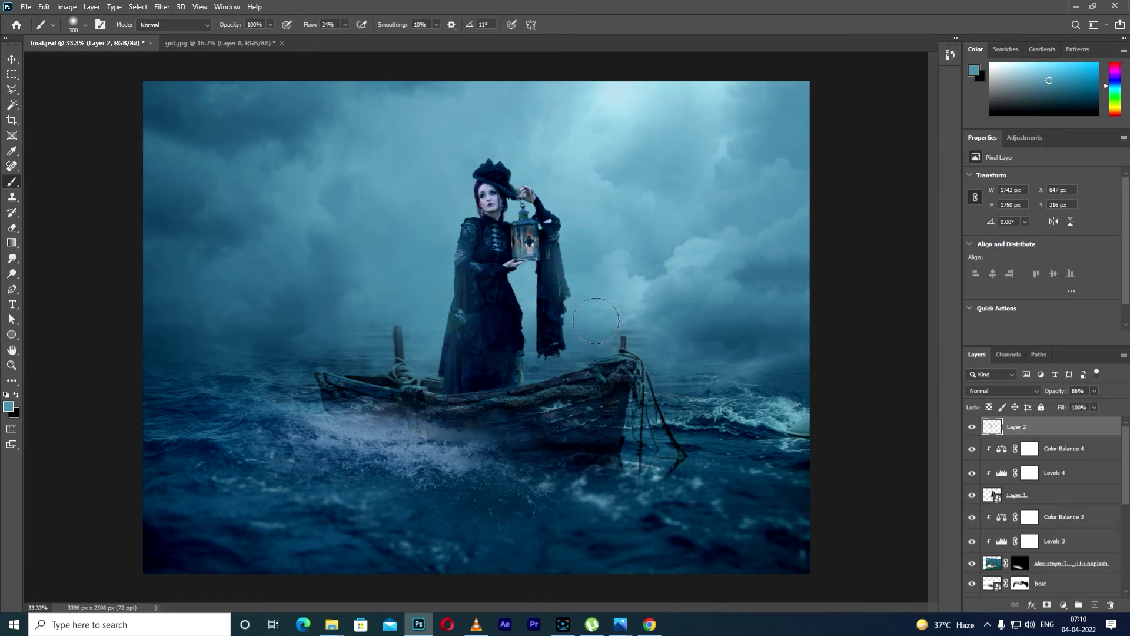
click(436, 305)
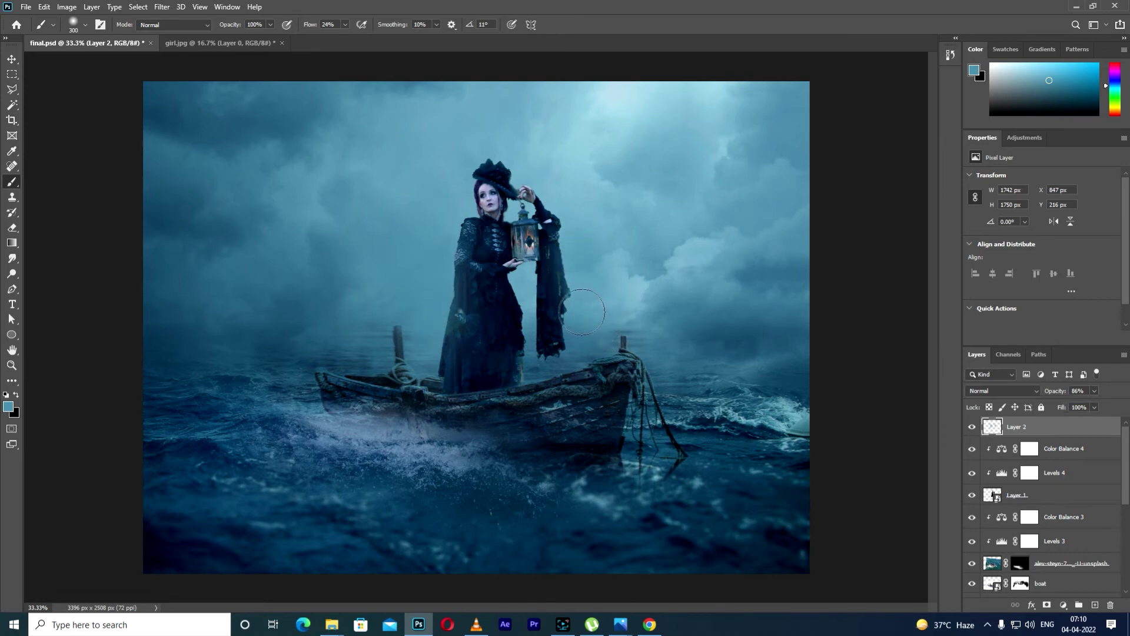
click(565, 327)
click(459, 220)
click(450, 224)
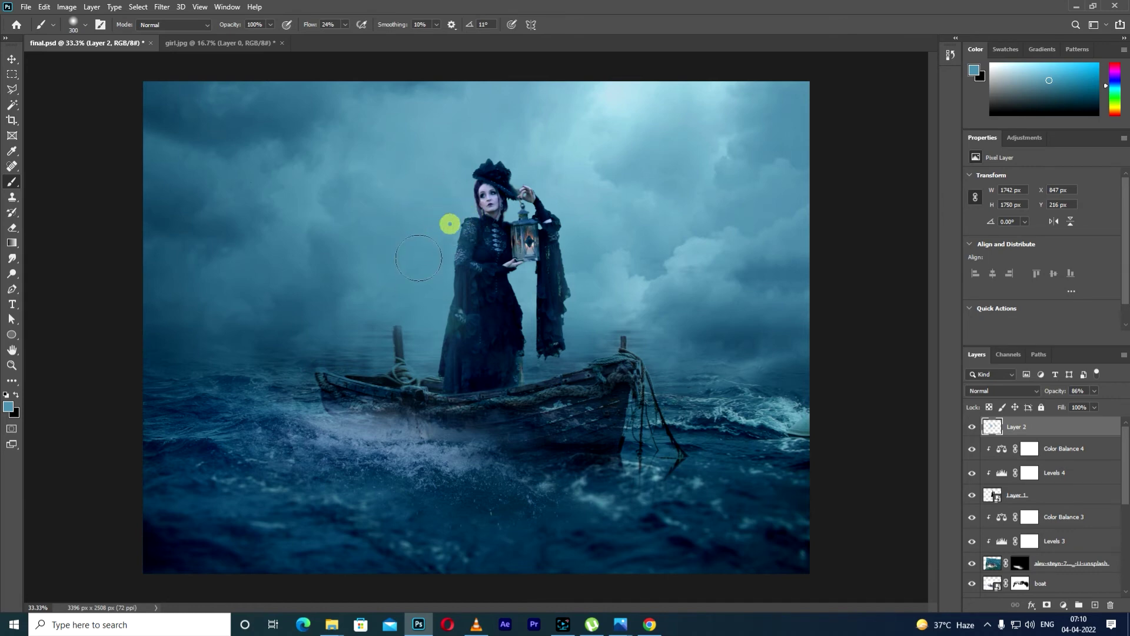
click(441, 246)
click(440, 261)
Step: Compare the image with the haze layer hidden and shown, and examine the woman and boat up close
click(968, 432)
click(968, 432)
click(967, 431)
click(968, 431)
key(ctrl+plus)
key(ctrl+plus)
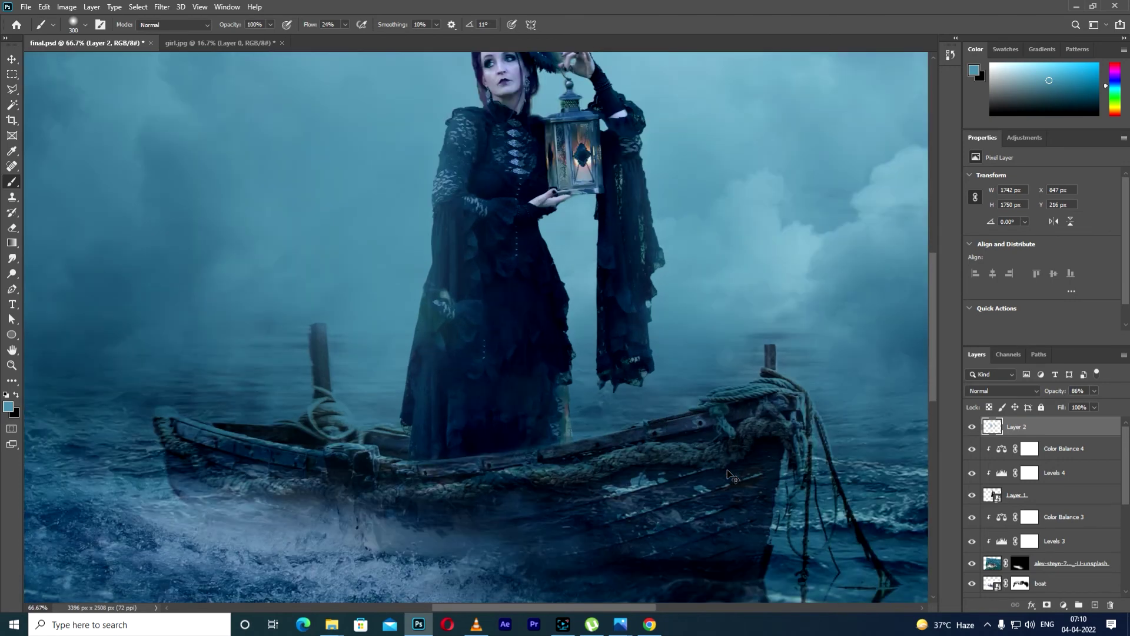
key(ctrl+minus)
key(ctrl+minus)
key(ctrl+plus)
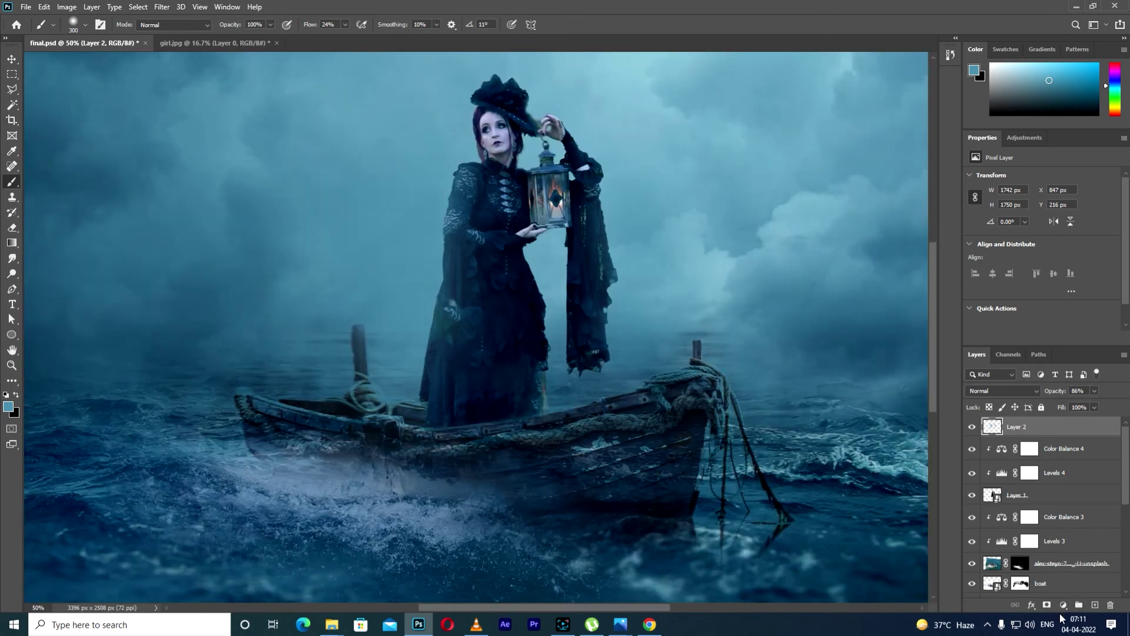
key(ctrl+minus)
Step: Add a Gradient Map adjustment on top with the basic black-to-white preset and lower its opacity to 47%
click(1064, 606)
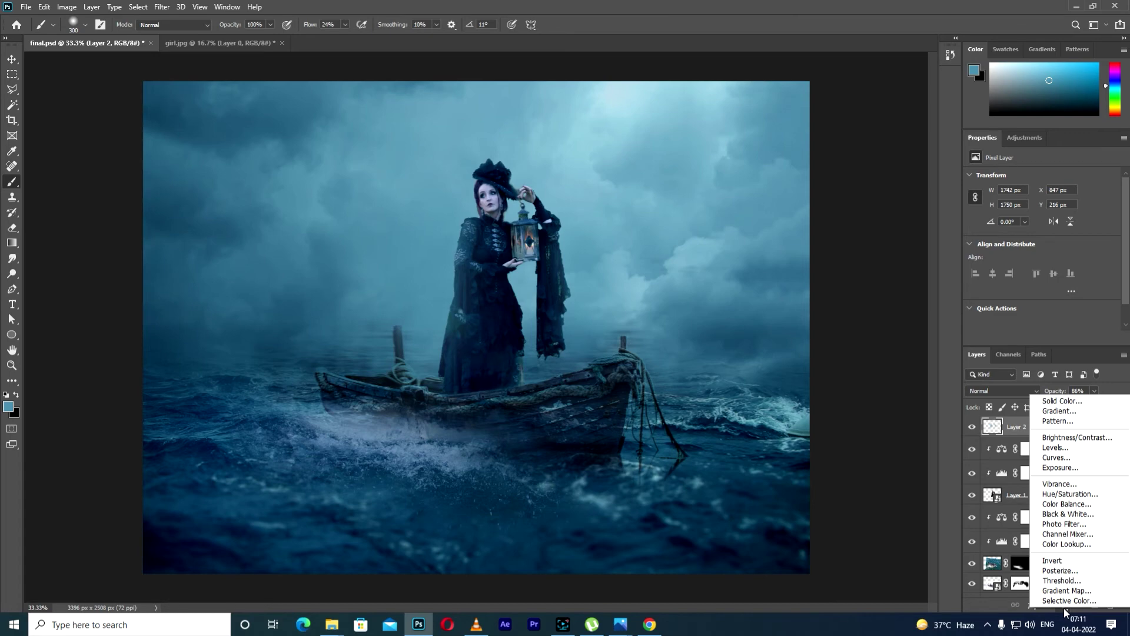
click(1067, 591)
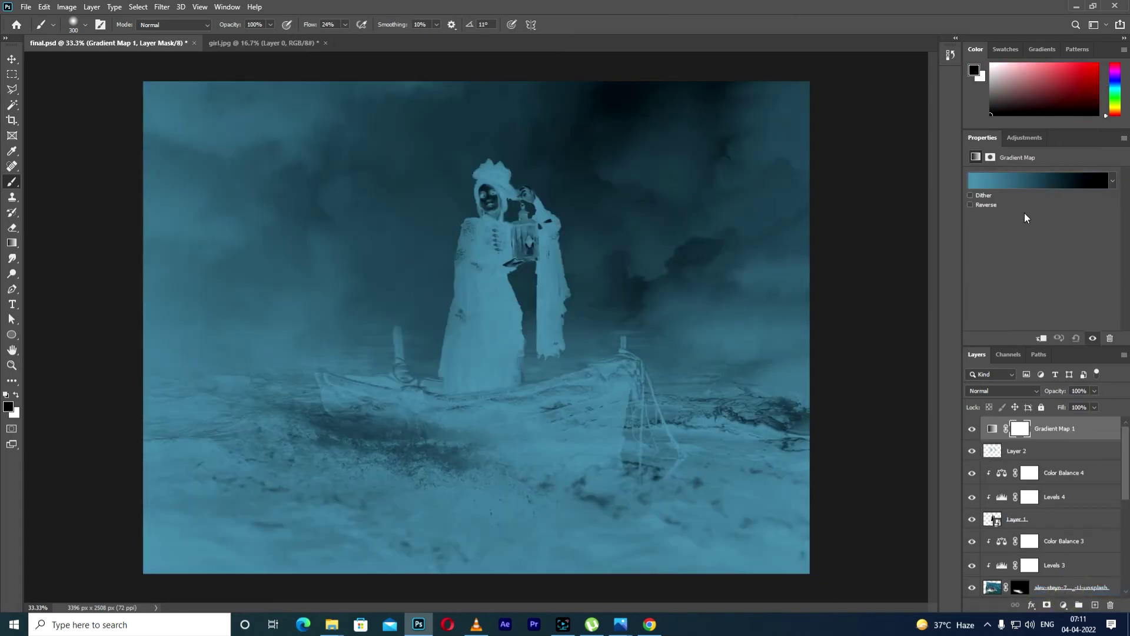
click(1009, 182)
click(824, 159)
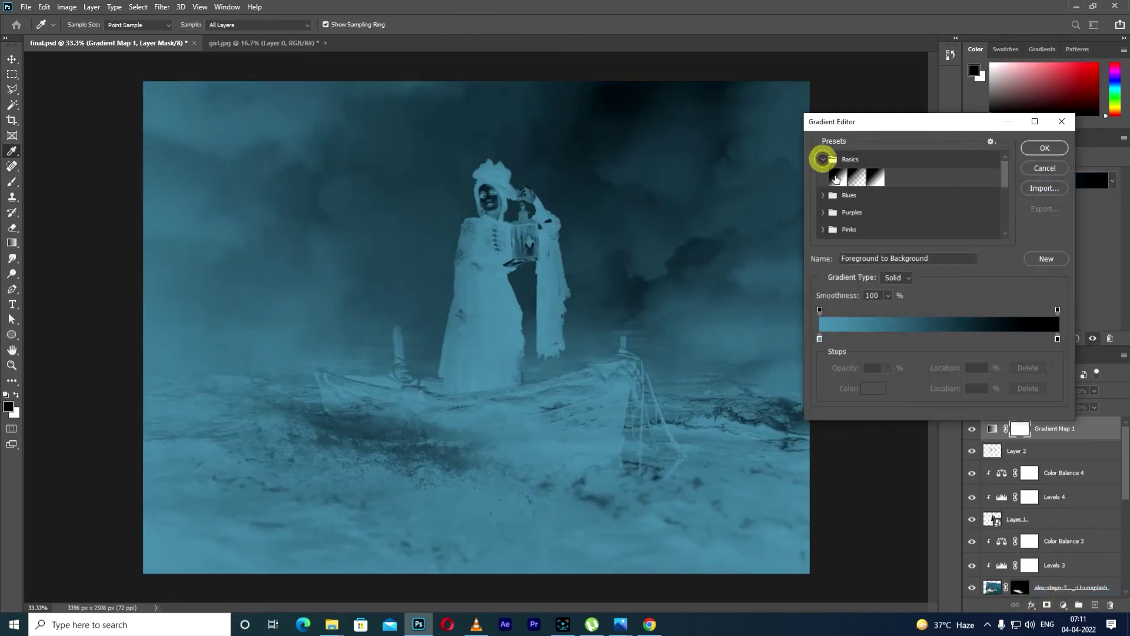
click(876, 177)
click(1043, 150)
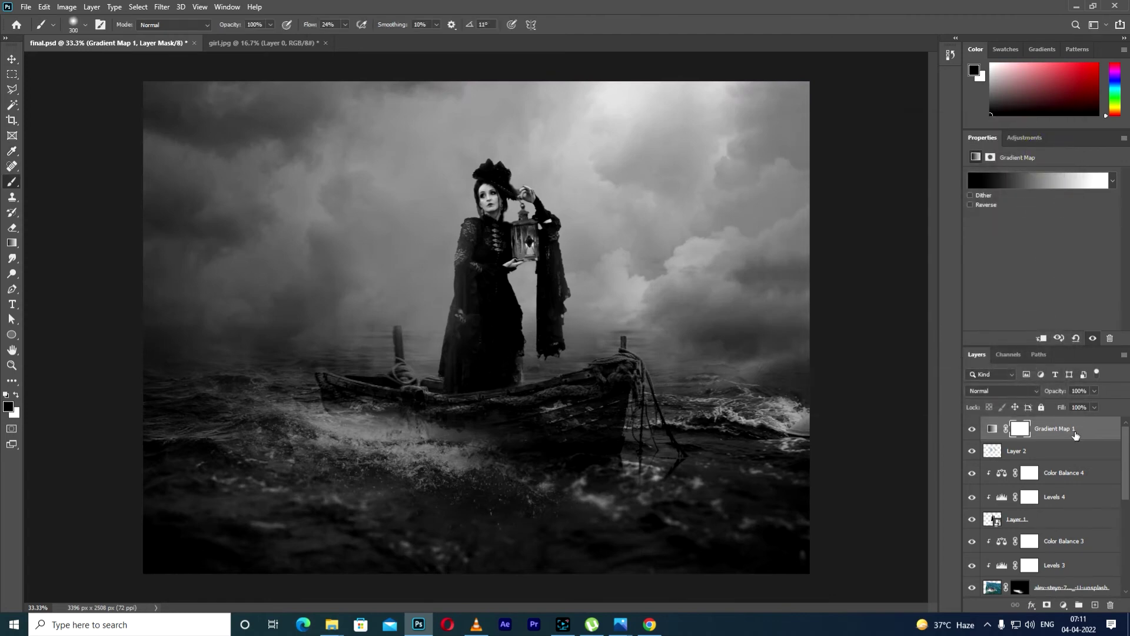
click(1093, 391)
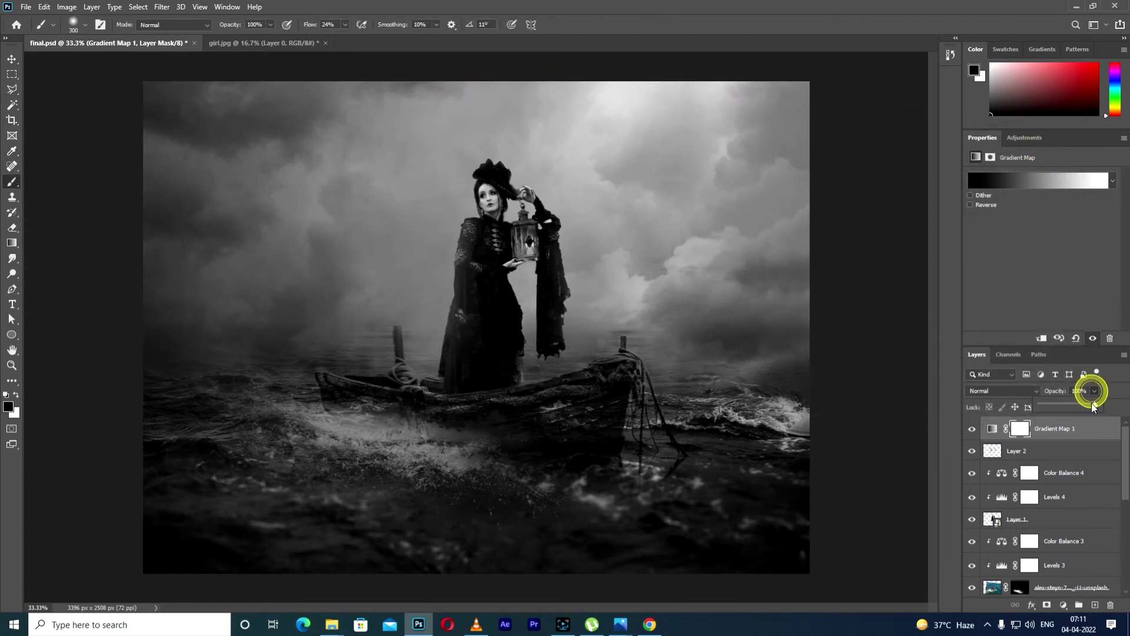
drag(1093, 404, 1065, 406)
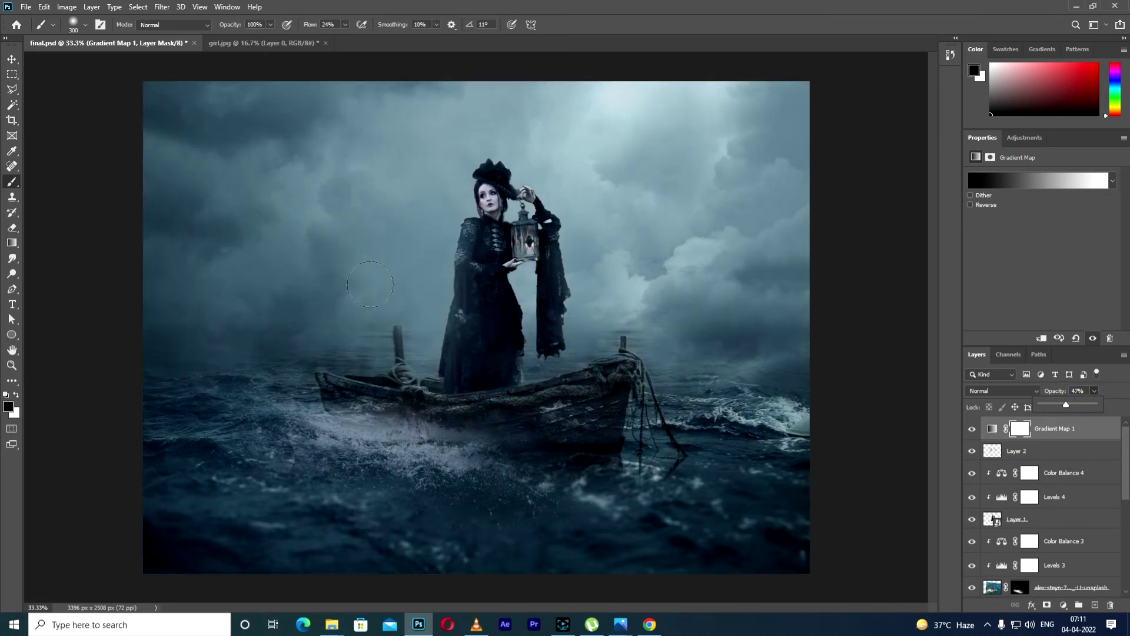
Step: Mask the Gradient Map off the scene's center with a 3000 px black brush and compare the layer hidden and shown
key(ctrl+minus)
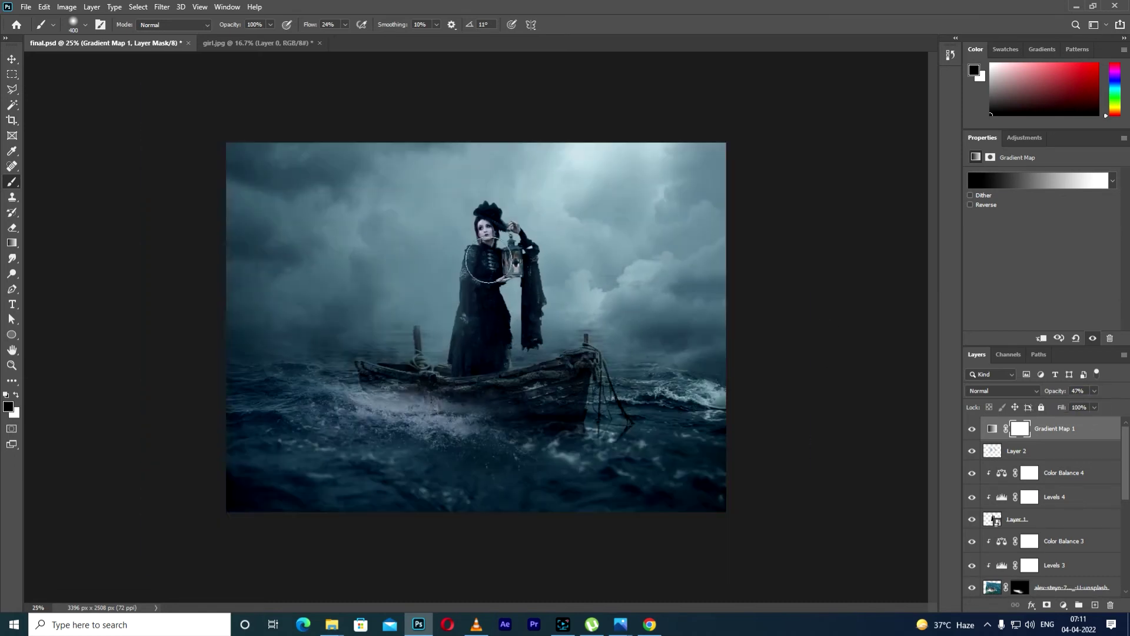
key(bracketright)
key(bracketright)
key(bracketright)
key(bracketright)
key(bracketright)
key(bracketright)
key(bracketright)
key(bracketright)
key(bracketright)
key(bracketright)
key(bracketright)
key(bracketright)
key(bracketright)
key(bracketright)
key(bracketright)
key(bracketright)
key(bracketright)
key(bracketright)
key(bracketright)
key(bracketright)
key(bracketright)
key(bracketright)
key(bracketright)
key(bracketright)
key(bracketright)
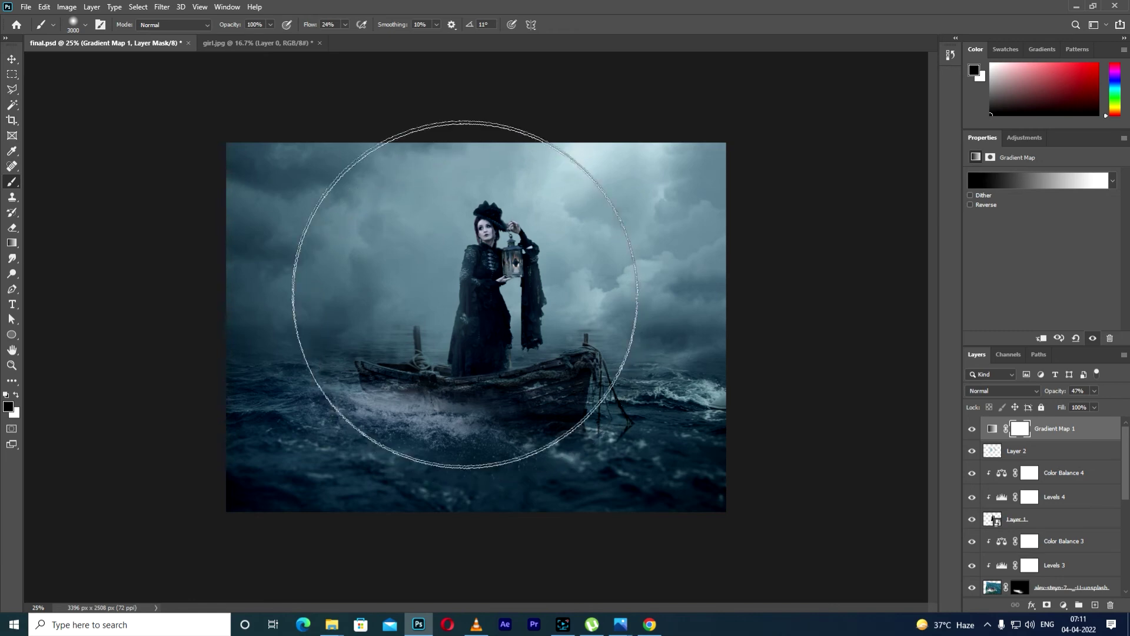
click(462, 280)
mouse_move(448, 278)
mouse_down()
mouse_move(439, 258)
mouse_move(504, 429)
mouse_move(492, 447)
mouse_move(493, 319)
mouse_up()
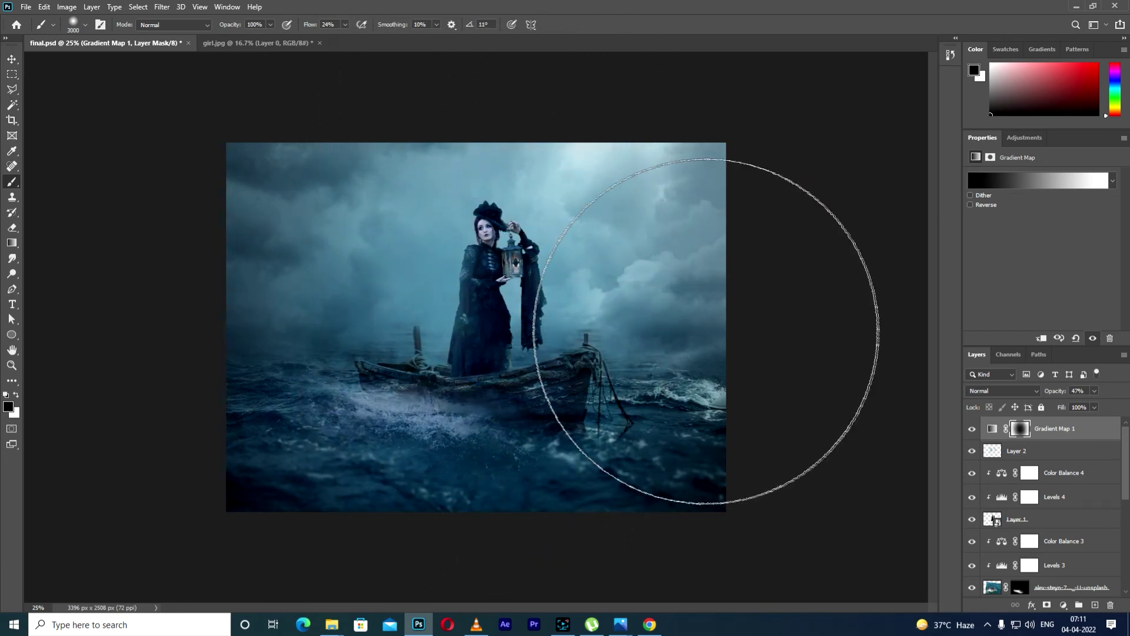
click(972, 429)
click(972, 430)
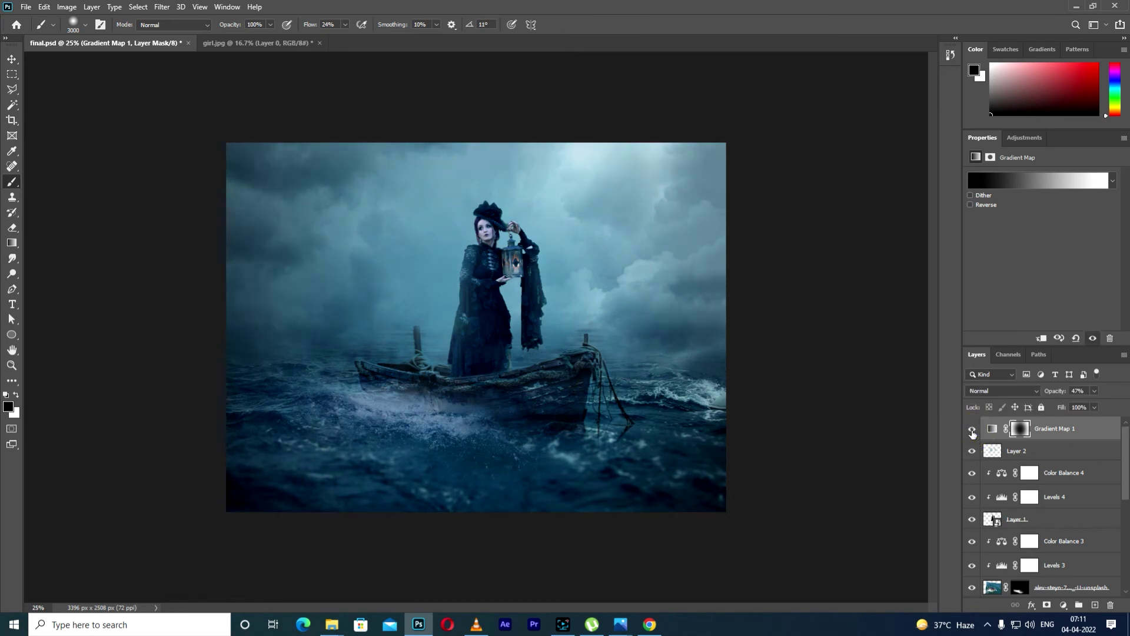
Step: Try painting white back onto the Gradient Map's mask around the boat and undo the stroke
key(x)
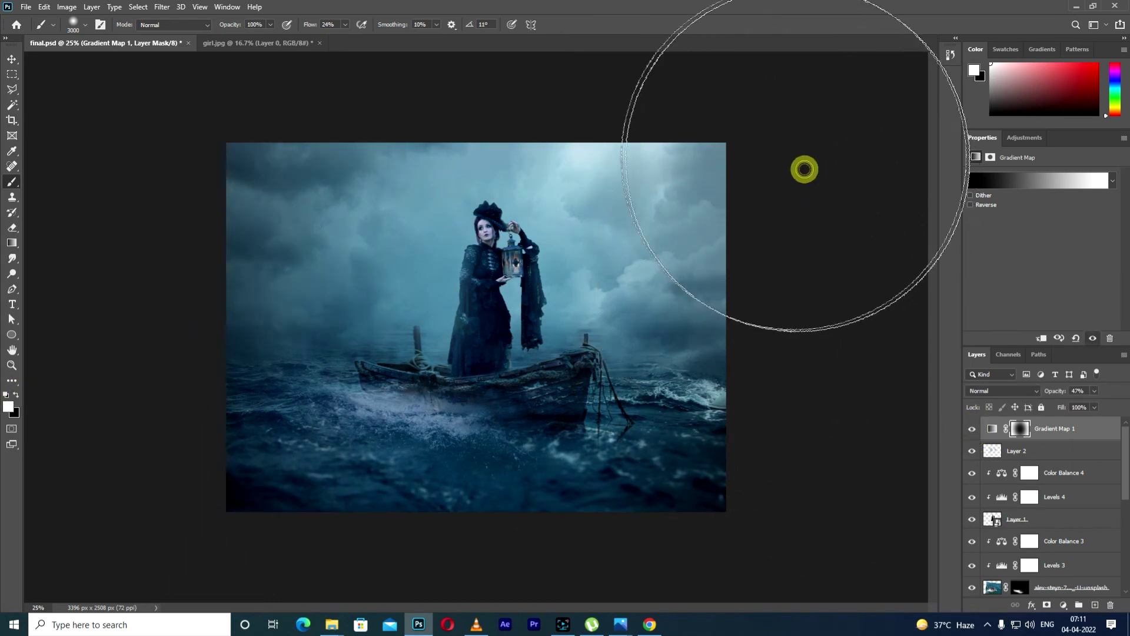
drag(524, 365, 563, 403)
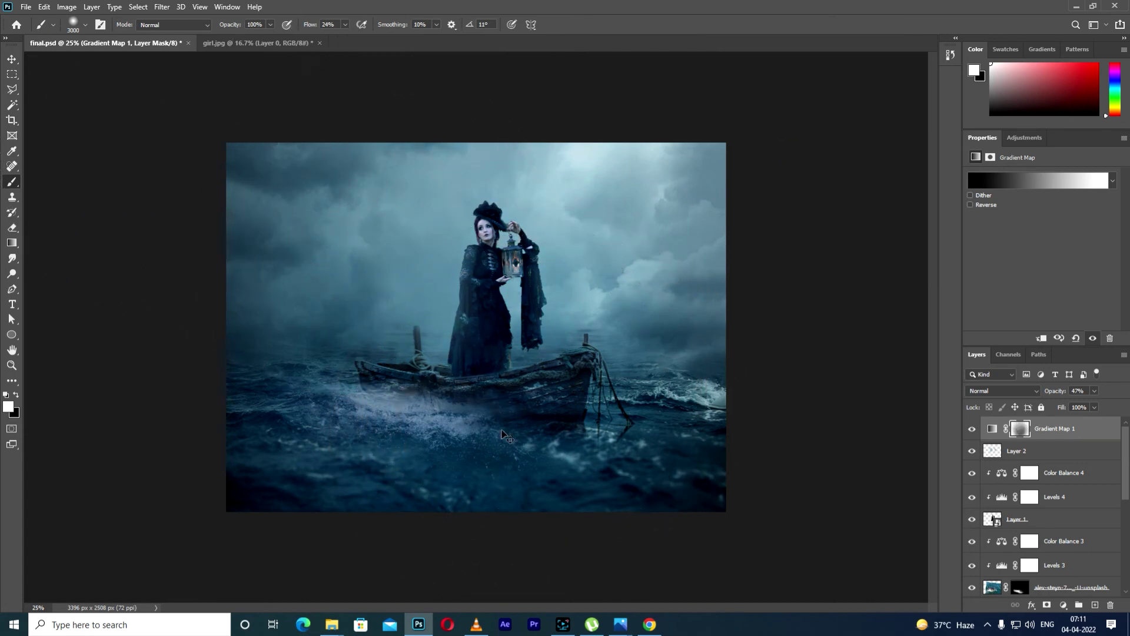
key(ctrl+z)
Step: Raise the Gradient Map's opacity to 53% and compare the image with the layer hidden and shown
click(971, 435)
drag(1093, 404, 1112, 418)
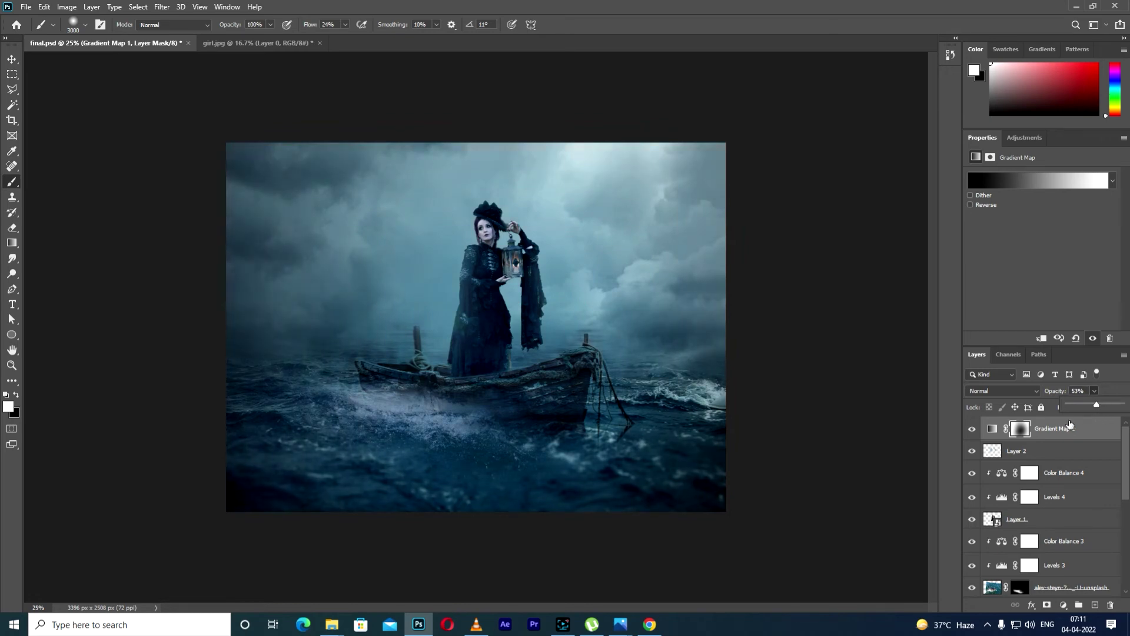
click(966, 429)
click(967, 429)
click(967, 428)
click(966, 428)
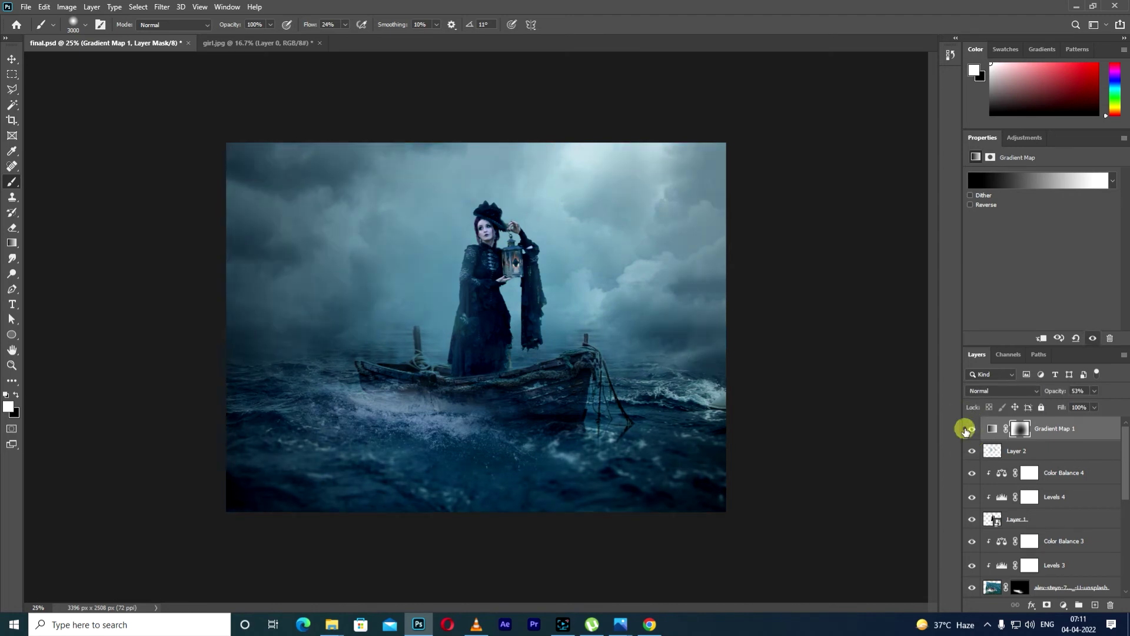
Step: Check the scene with and without the Gradient Map and set its opacity to 49%
click(11, 350)
key(ctrl+plus)
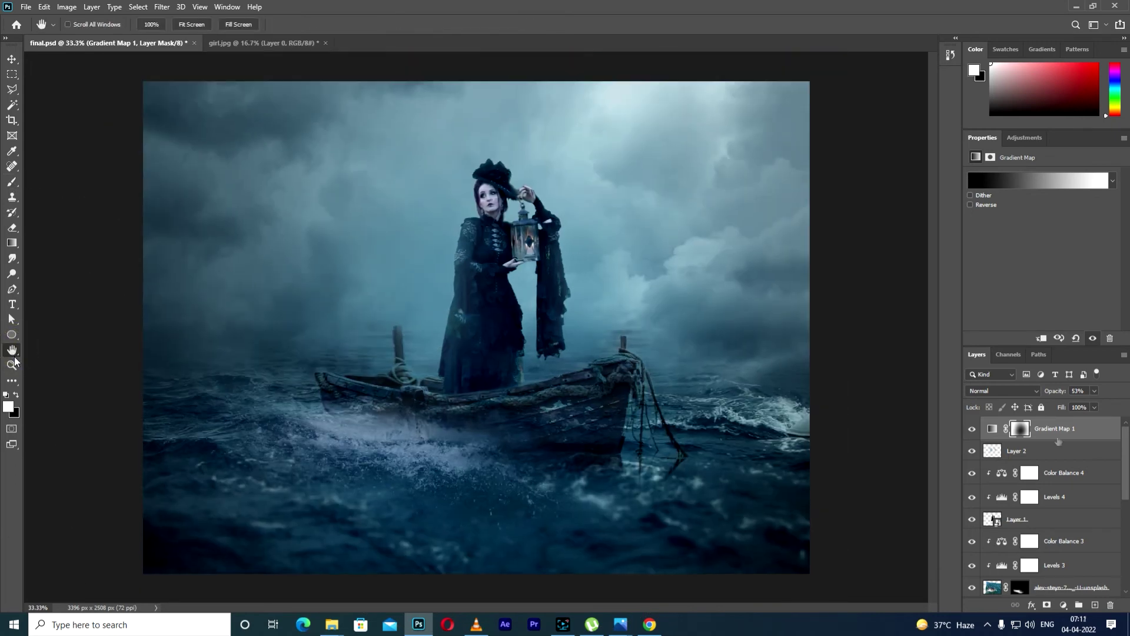
click(972, 429)
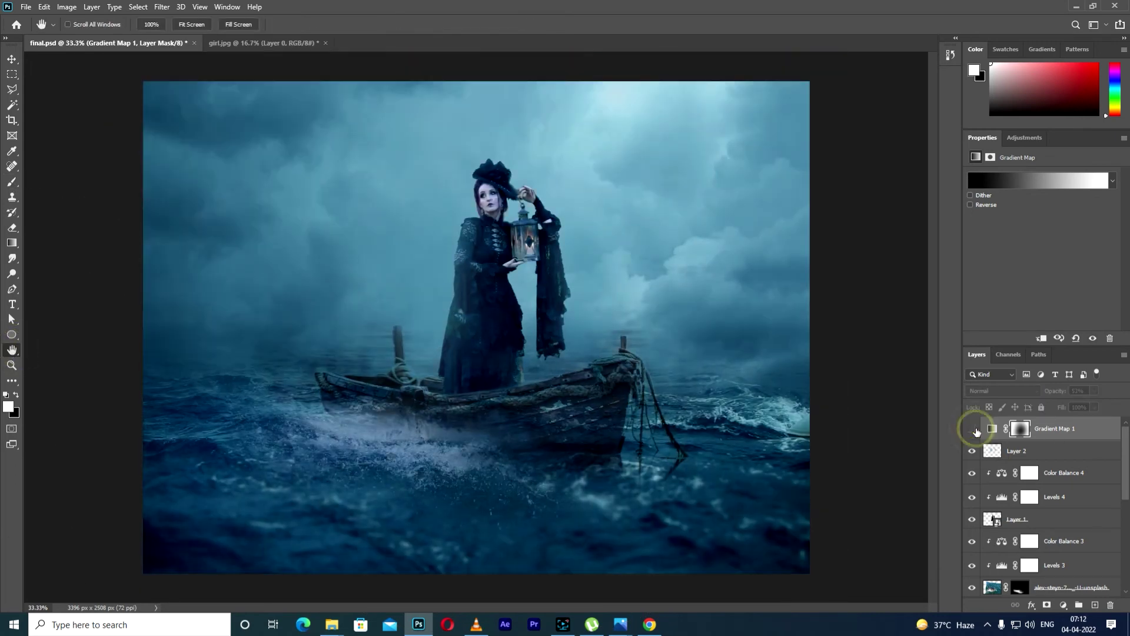
click(972, 428)
click(1095, 390)
drag(1094, 404, 1095, 406)
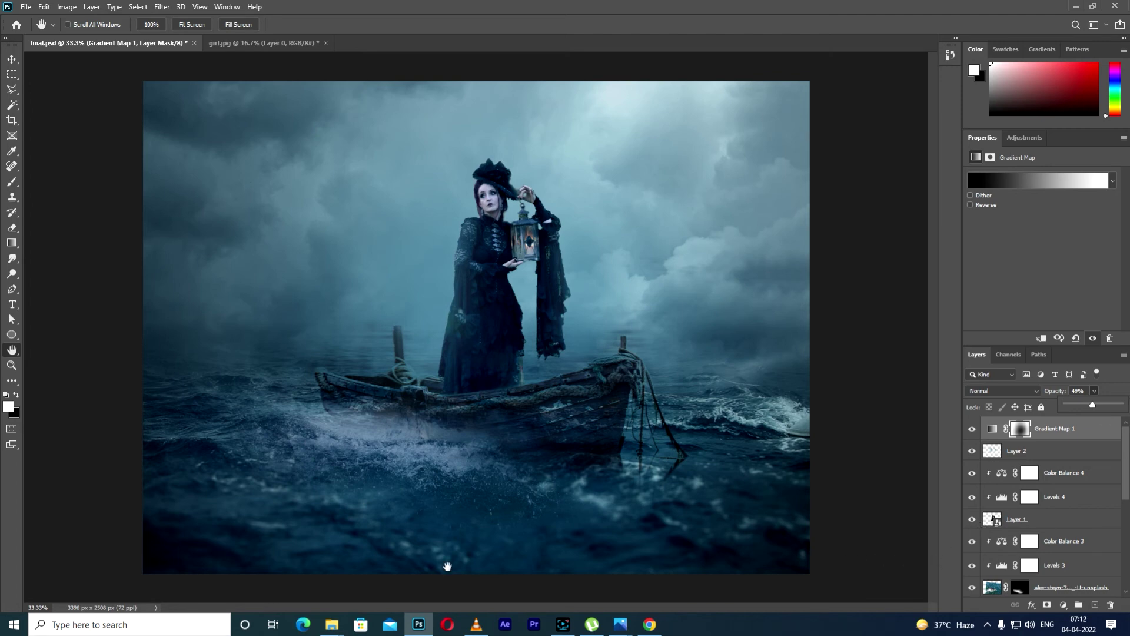
Step: Place the GlowLight image from the stock folder, enlarge it to 740 px square and center it over the lantern
click(333, 625)
click(290, 593)
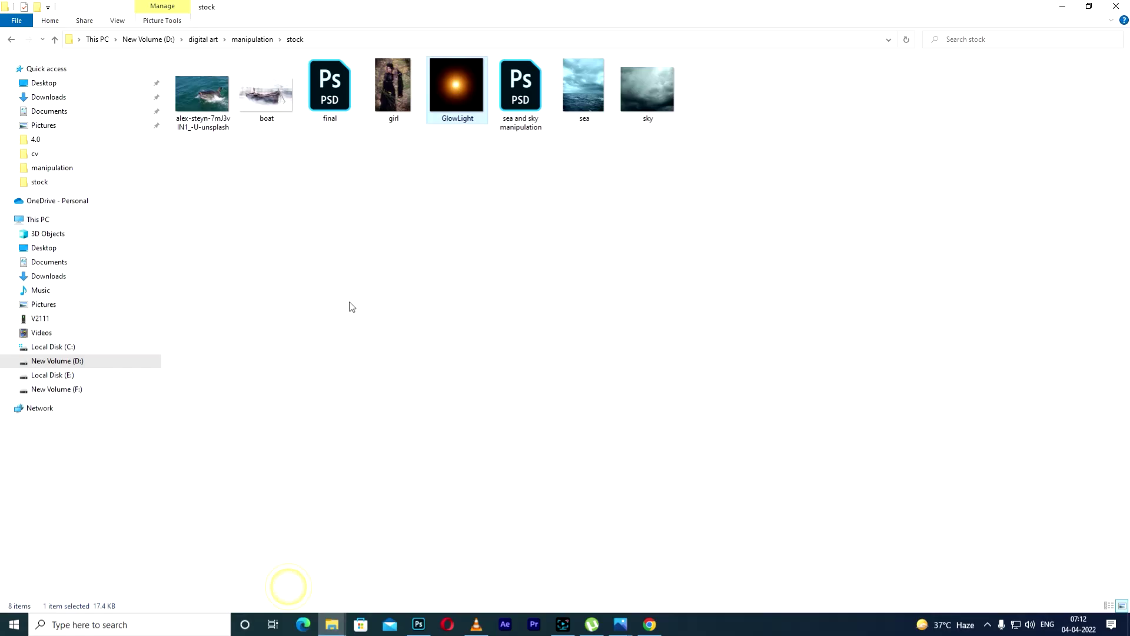
drag(457, 108, 528, 242)
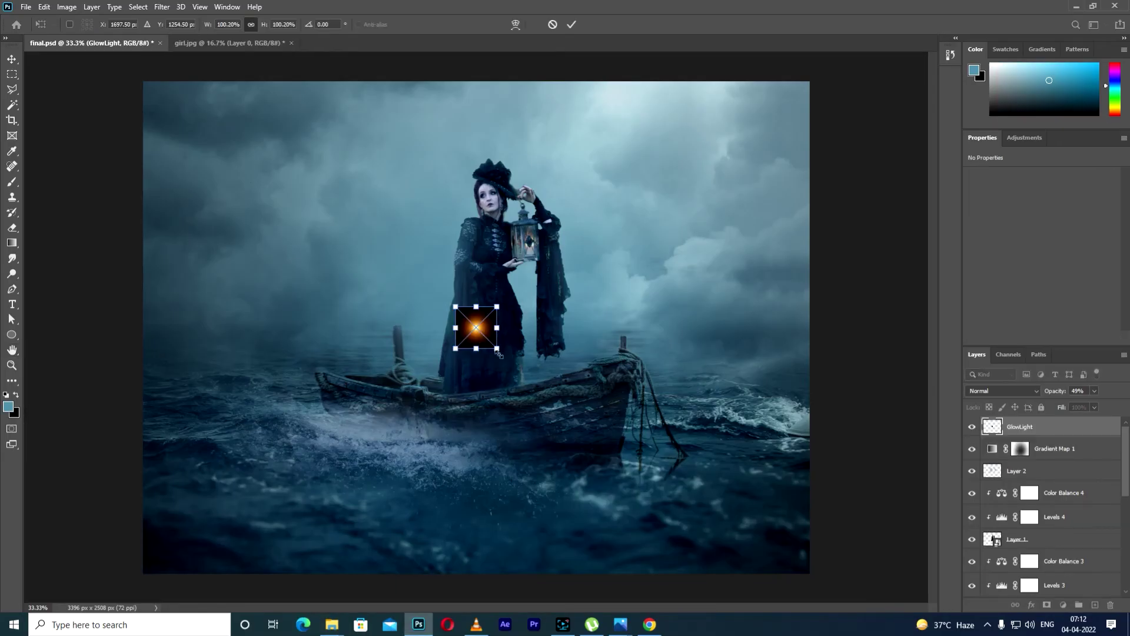
drag(498, 350, 553, 251)
click(571, 24)
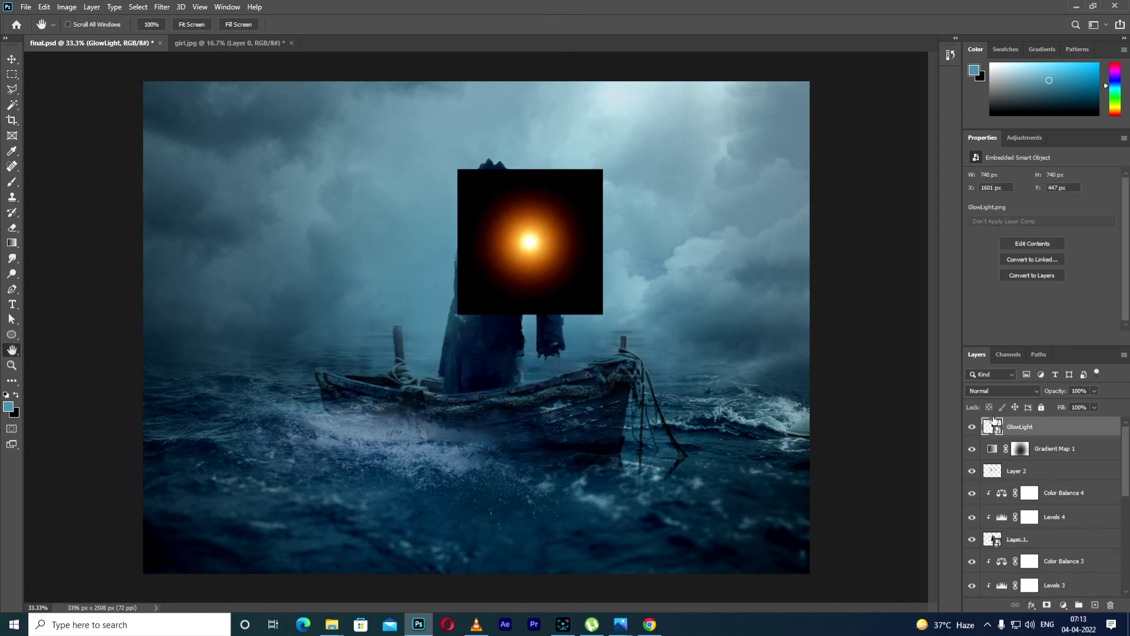
Step: Set the GlowLight layer's blend mode to Screen and duplicate the layer
click(1001, 391)
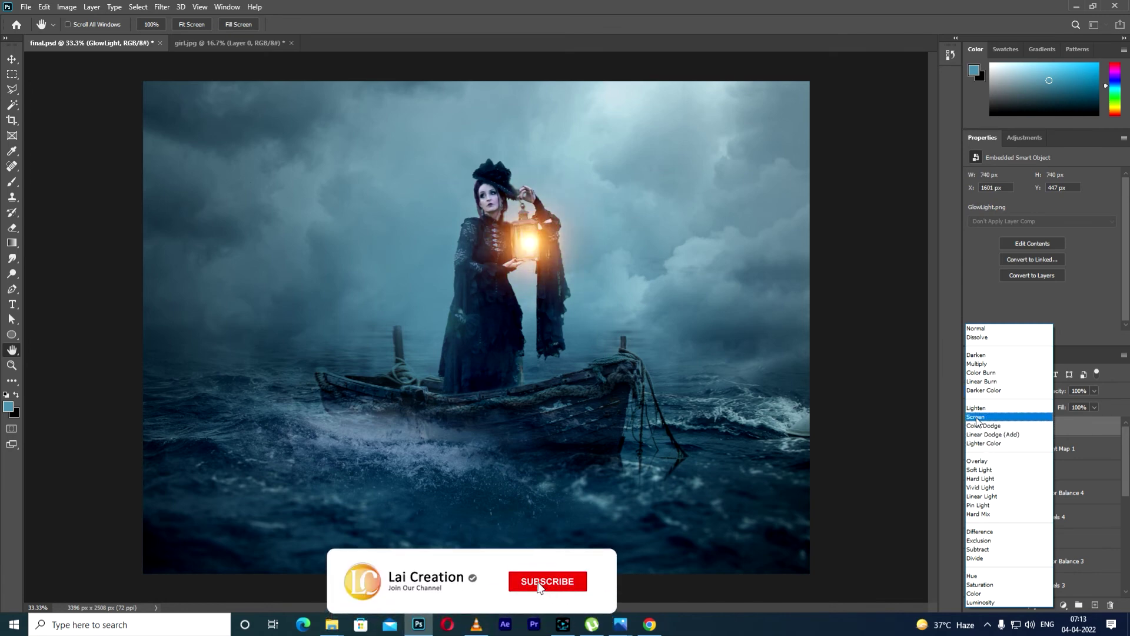
click(976, 418)
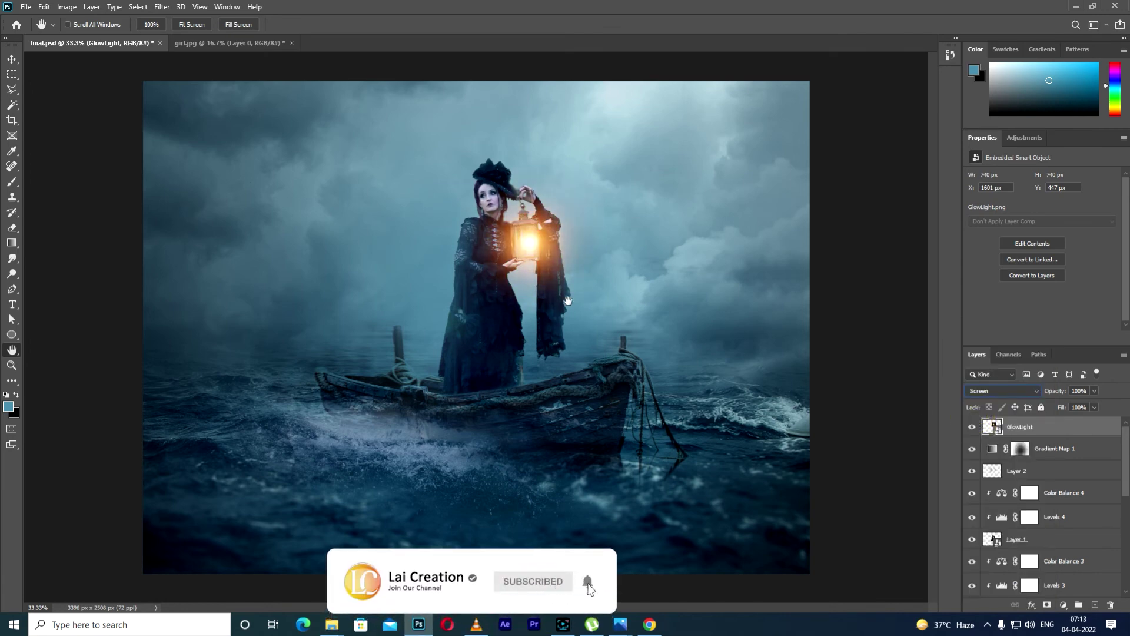
key(ctrl+j)
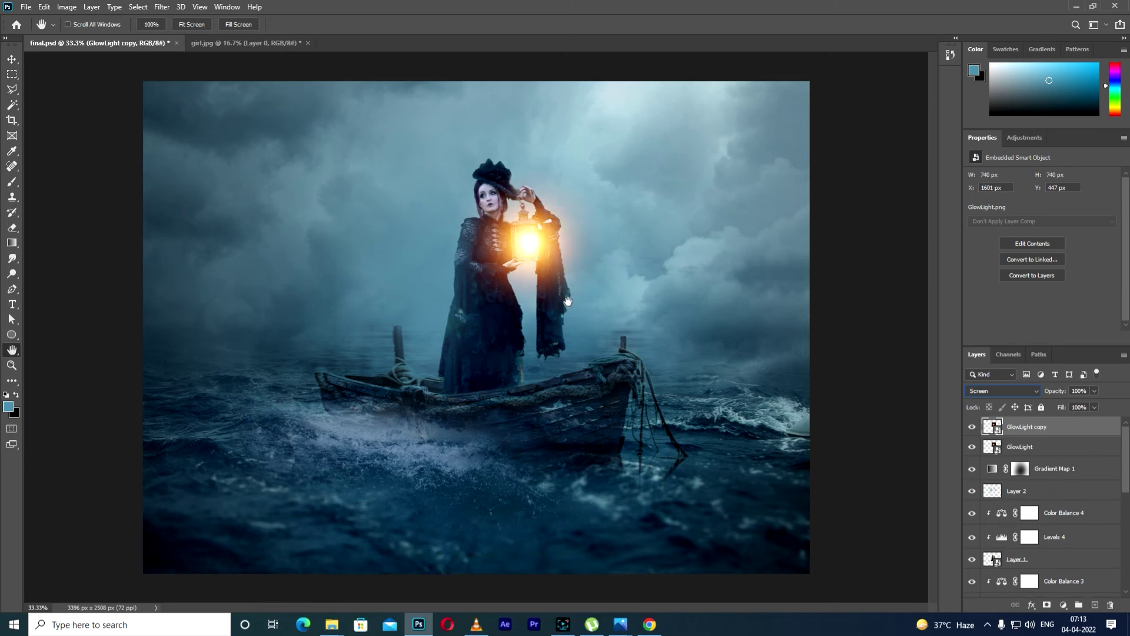
Step: Move the duplicated glow sideways from the lantern onto the woman's chest with Free Transform
click(12, 59)
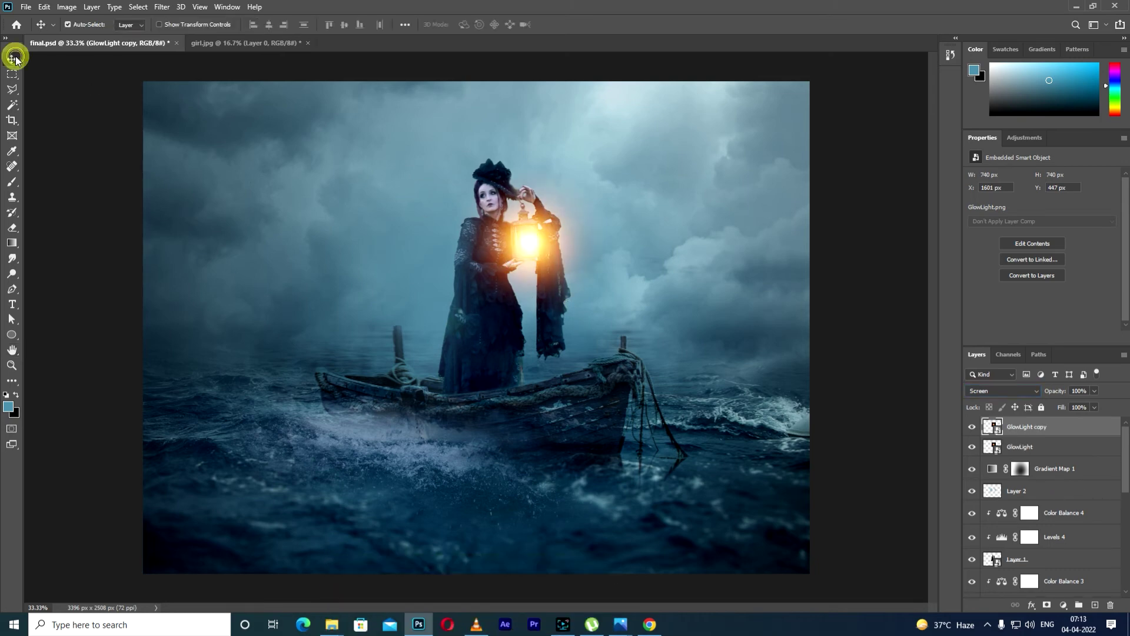
key(ctrl+t)
drag(556, 262, 528, 263)
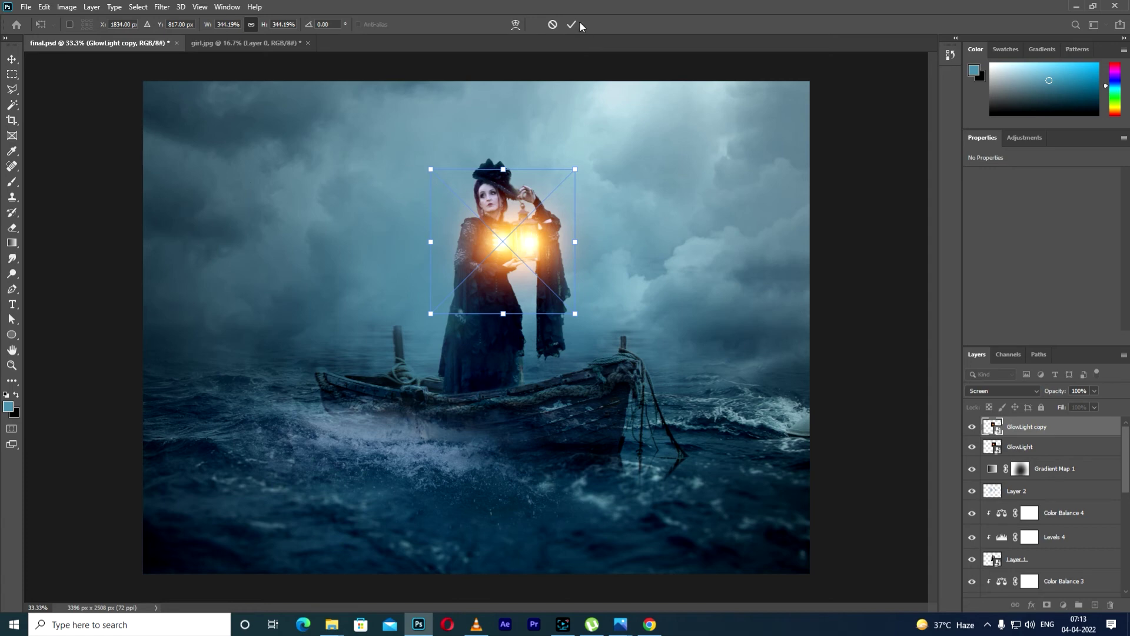
click(580, 24)
Step: Add a layer mask to GlowLight copy and paint black with a 400 px brush to soften the second glow on the woman's chest
key(ctrl+plus)
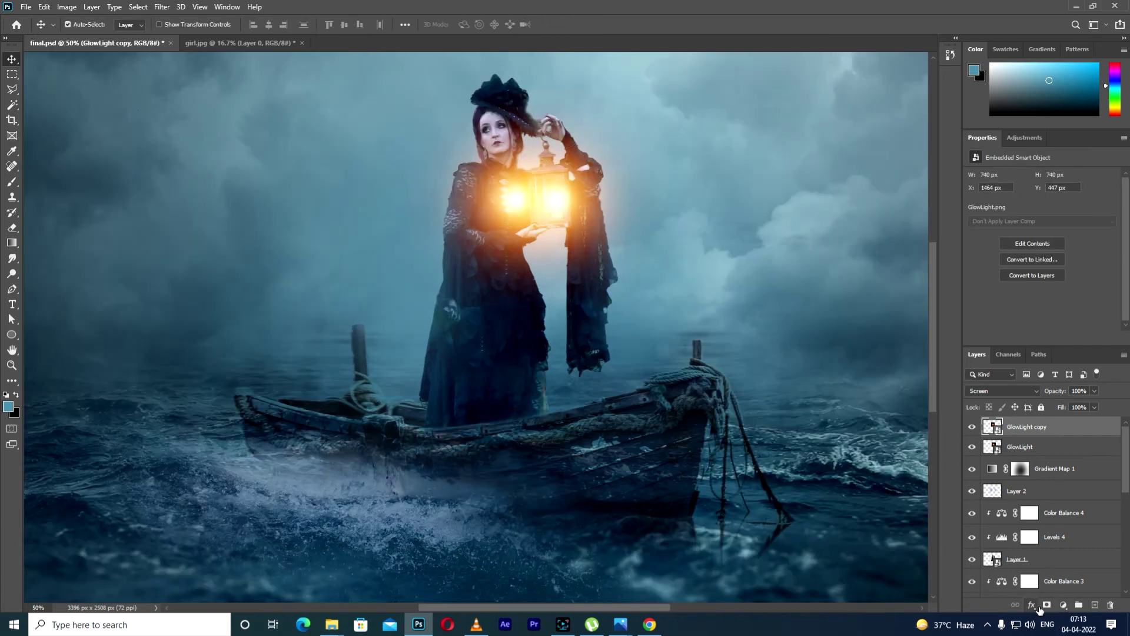
click(1047, 606)
click(12, 181)
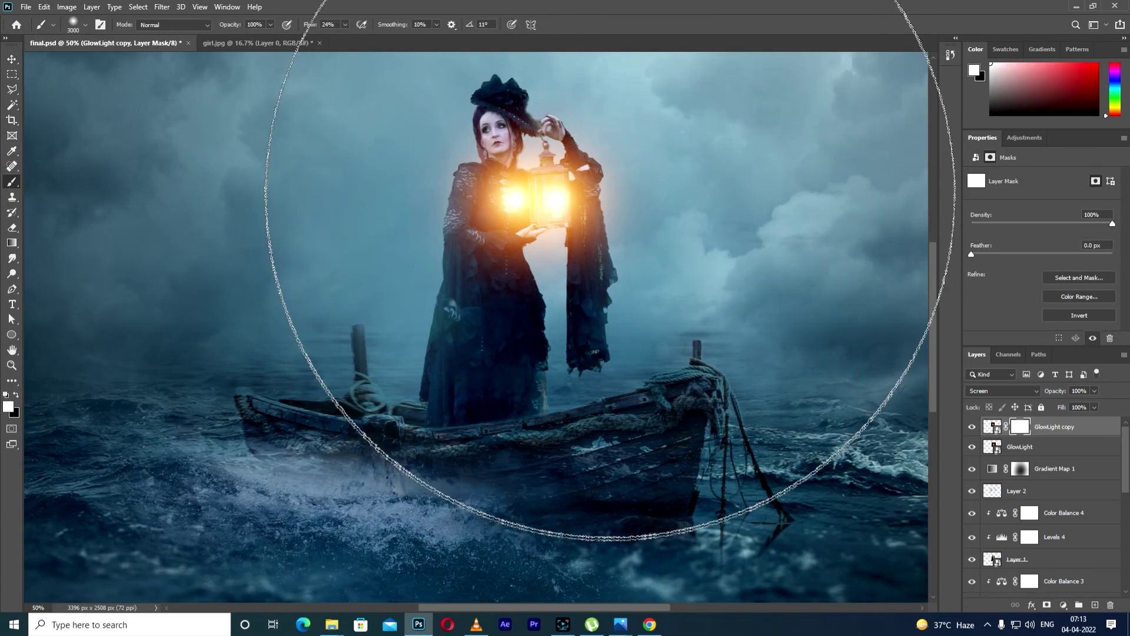
key(bracketleft)
key(bracketleft)
key(bracketleft)
key(bracketleft)
key(bracketleft)
key(bracketleft)
key(bracketleft)
key(bracketleft)
key(bracketleft)
key(bracketleft)
key(bracketleft)
key(bracketleft)
key(bracketleft)
key(bracketleft)
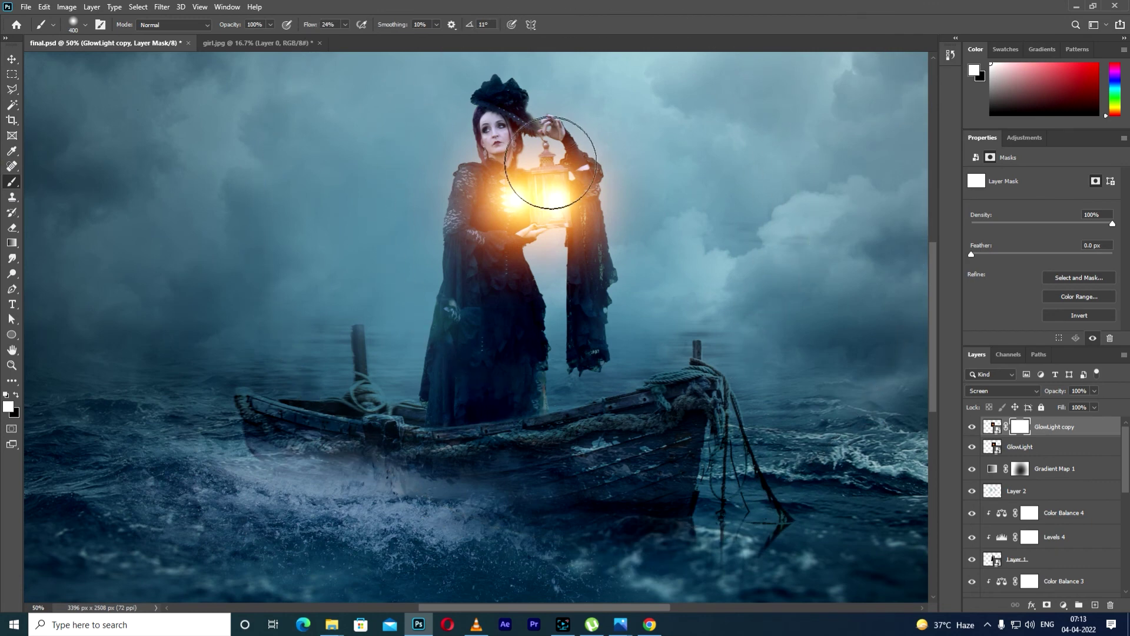
click(14, 395)
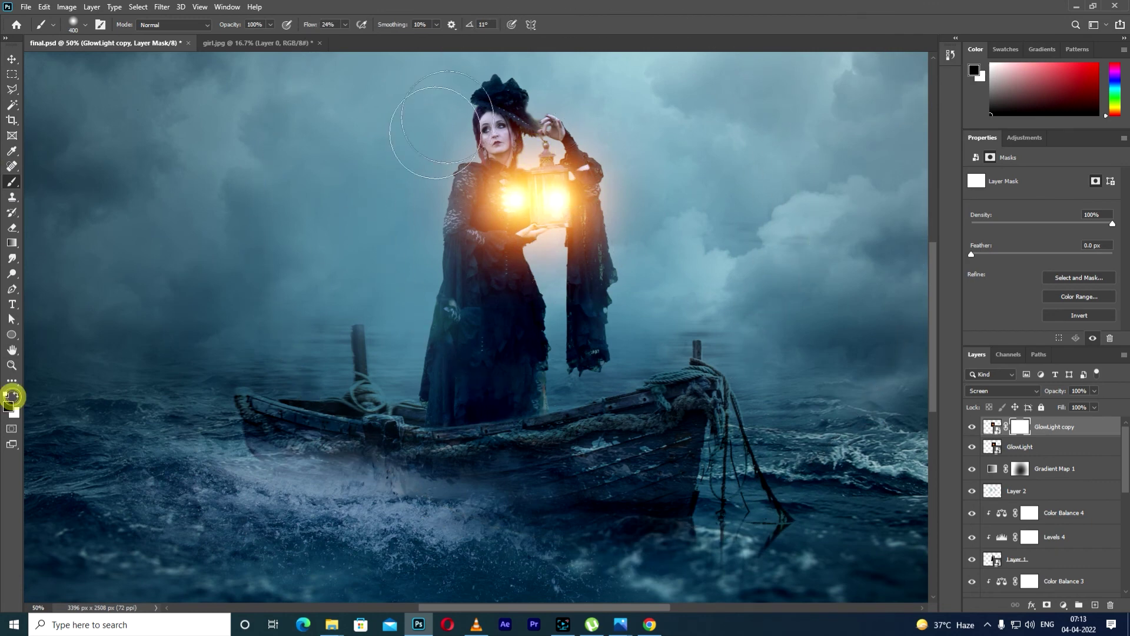
drag(497, 97, 521, 236)
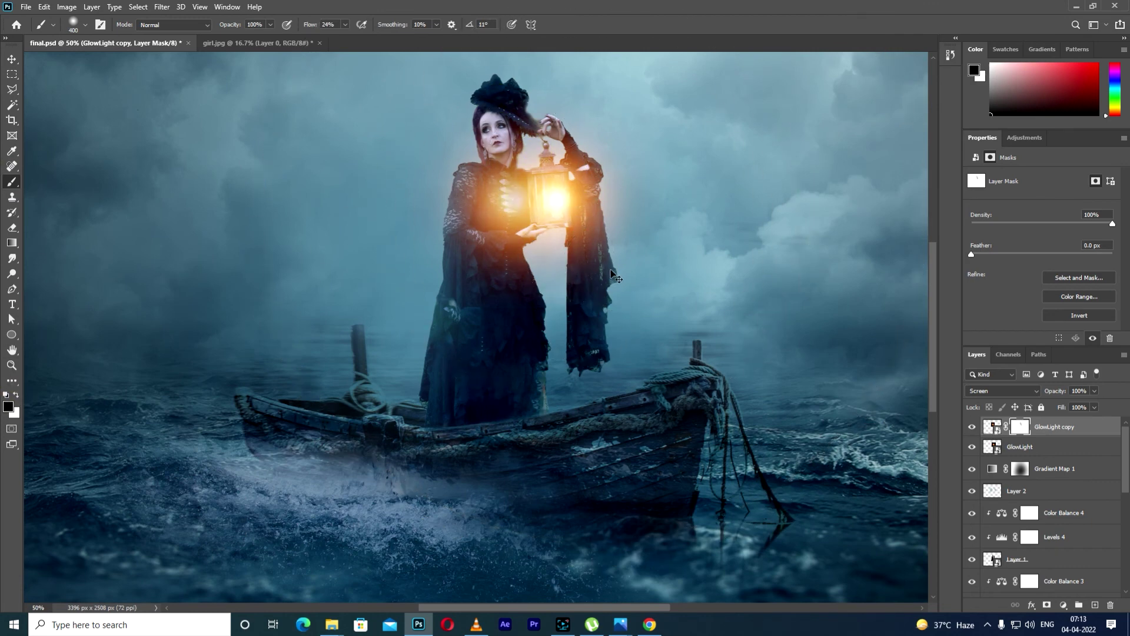
Step: Enlarge the masked GlowLight copy to about 104% and lower its opacity to 70%
key(ctrl+t)
drag(407, 90, 398, 81)
drag(479, 171, 483, 164)
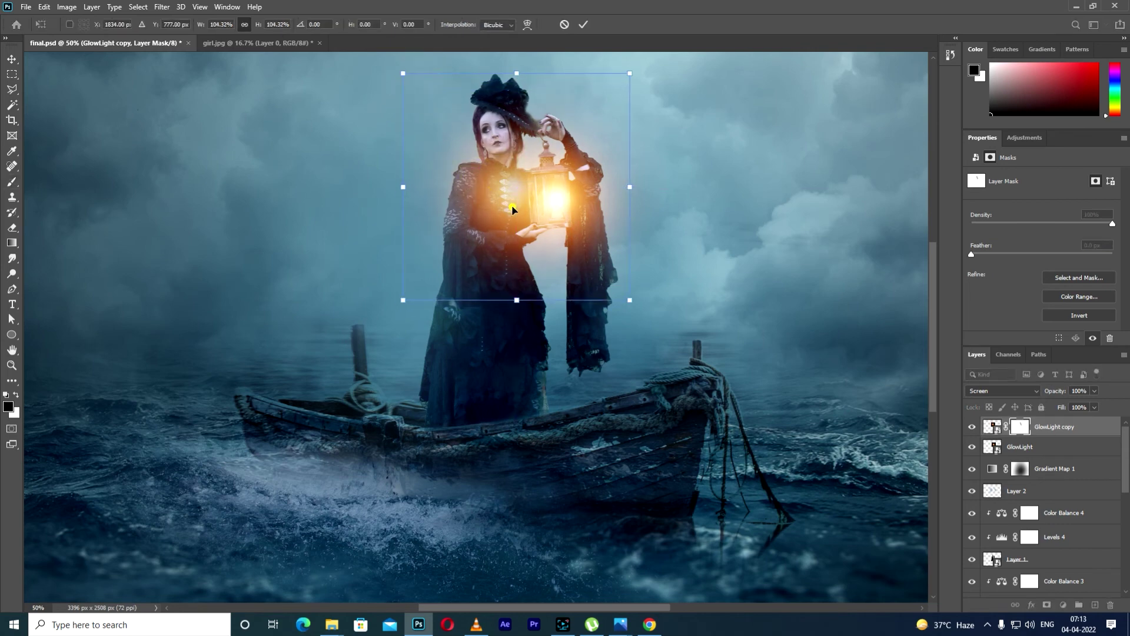
click(582, 24)
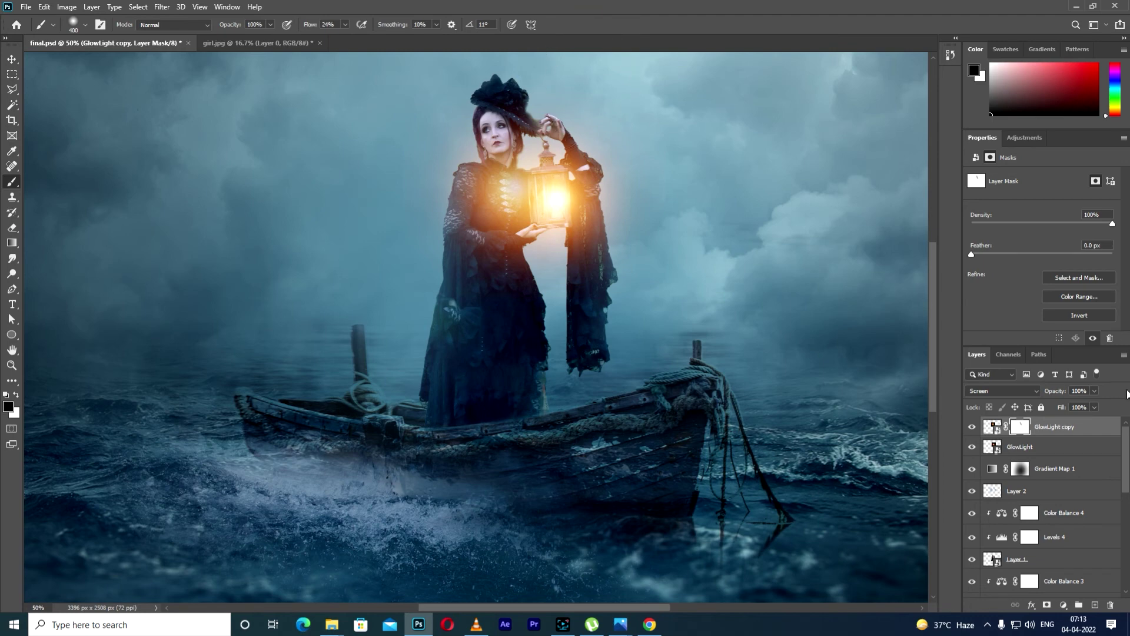
click(1094, 391)
drag(1097, 404, 1078, 405)
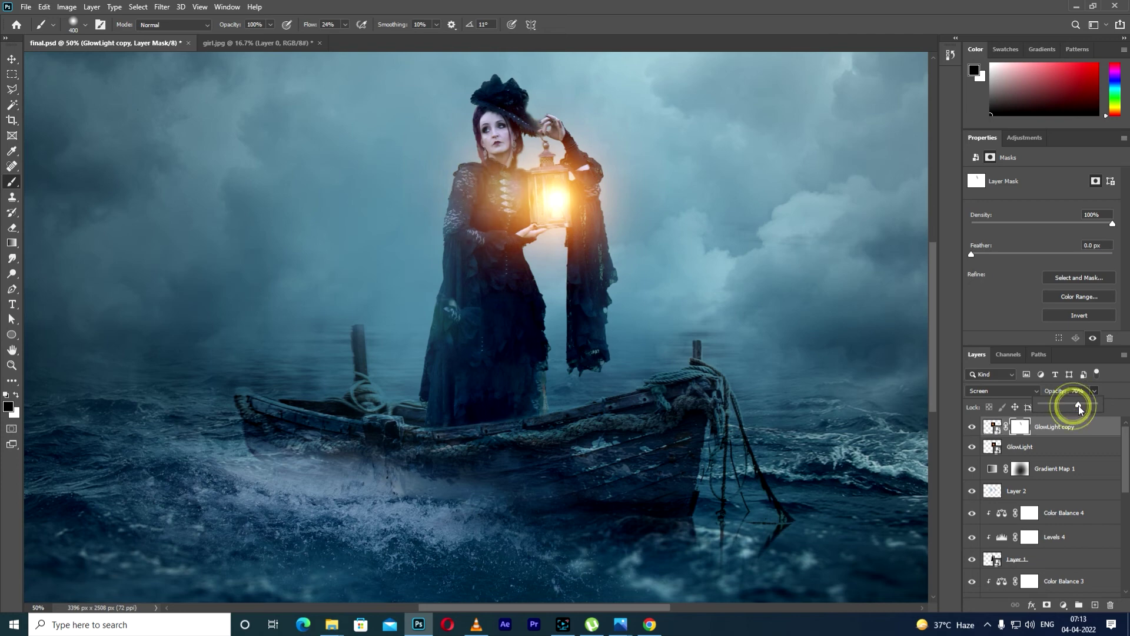
Step: Stretch GlowLight copy vertically to about 118% and reposition it over the woman's chest beside the lantern
key(ctrl+t)
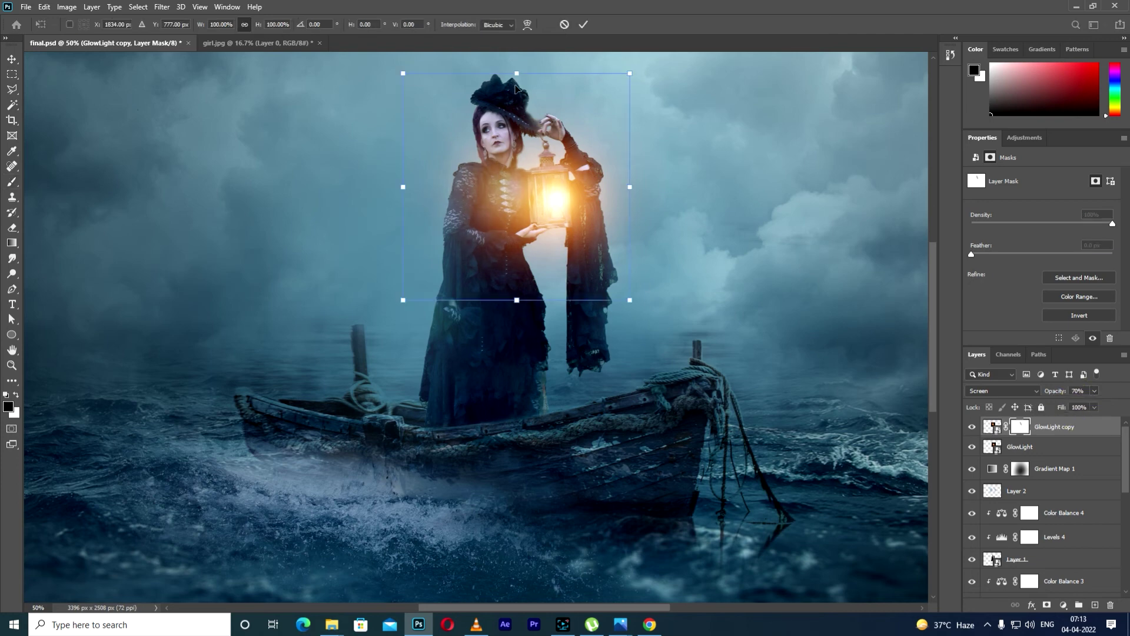
drag(517, 73, 518, 51)
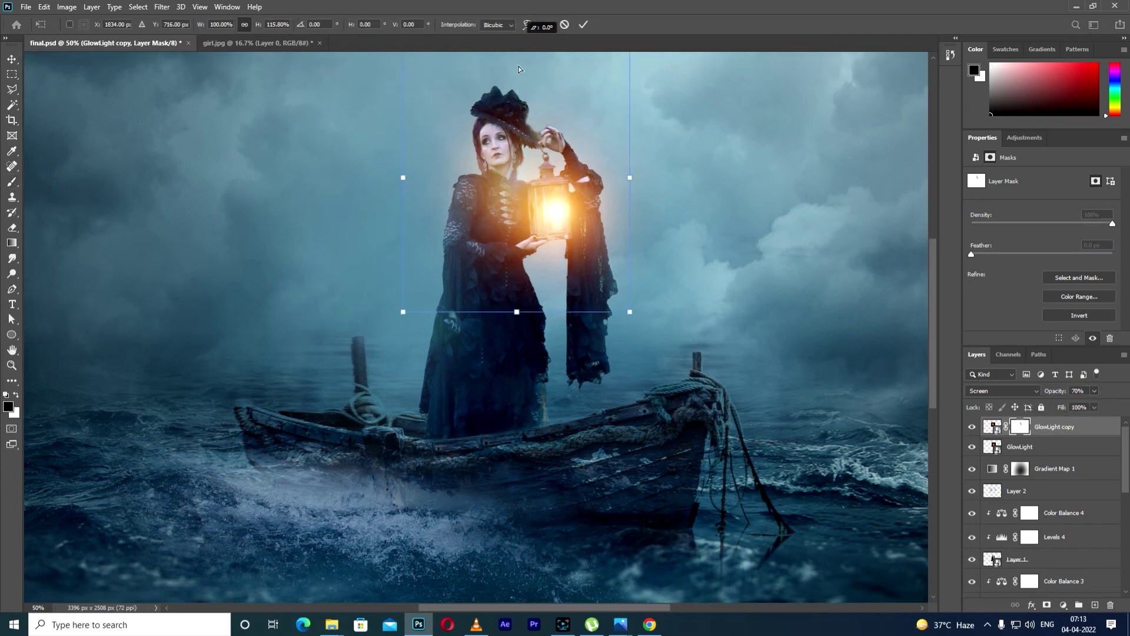
drag(531, 215, 507, 226)
drag(533, 297, 534, 347)
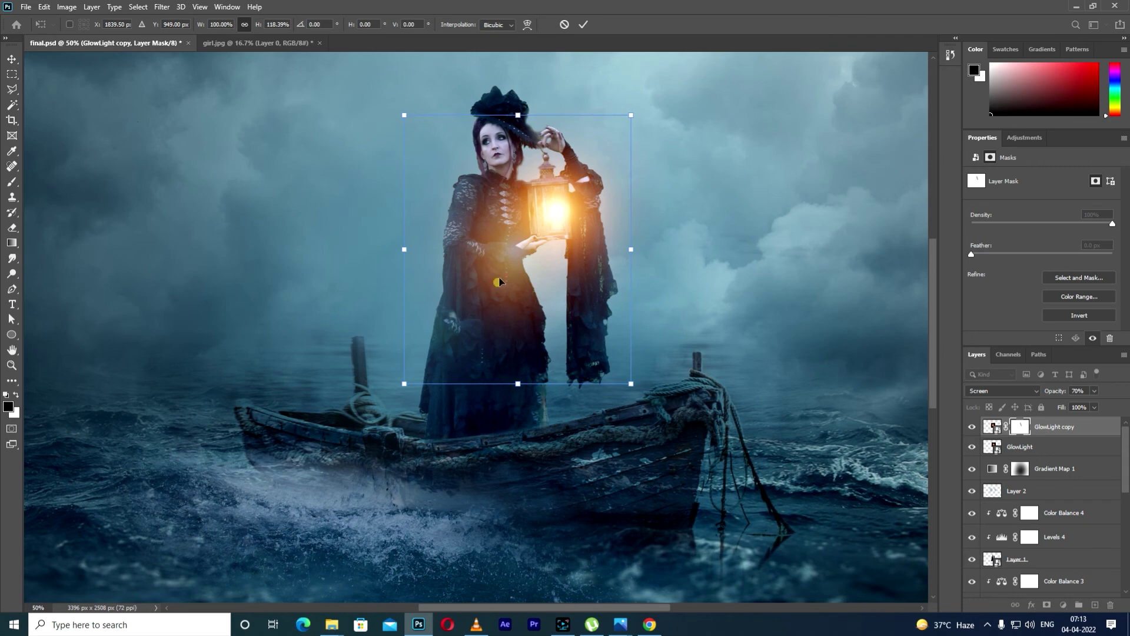
drag(499, 282, 499, 280)
drag(512, 233, 507, 223)
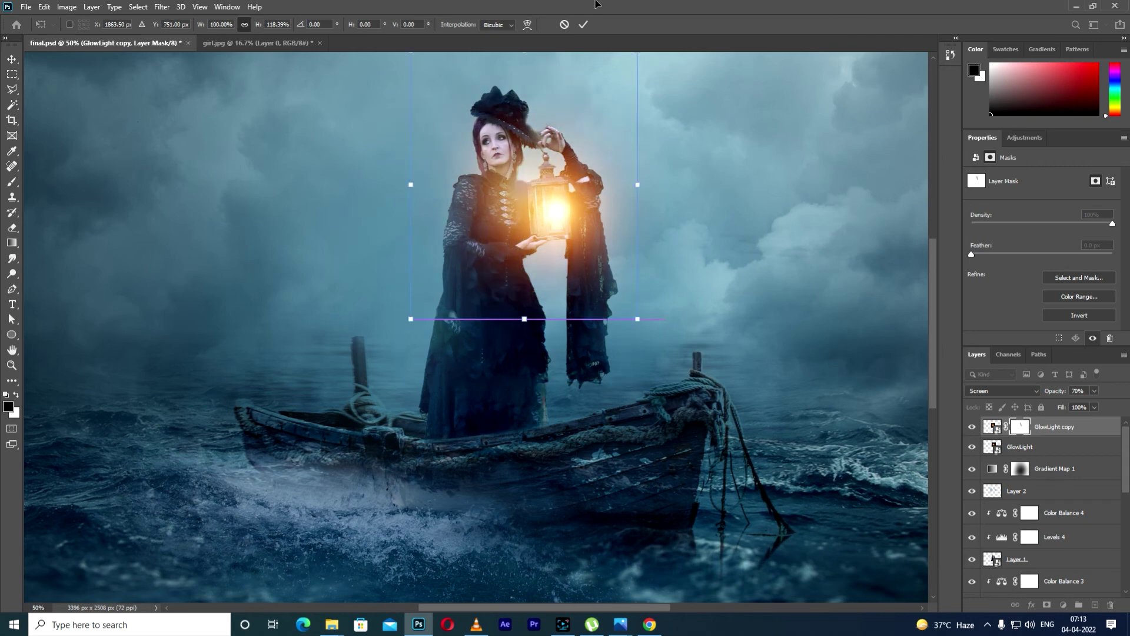
click(583, 25)
key(b)
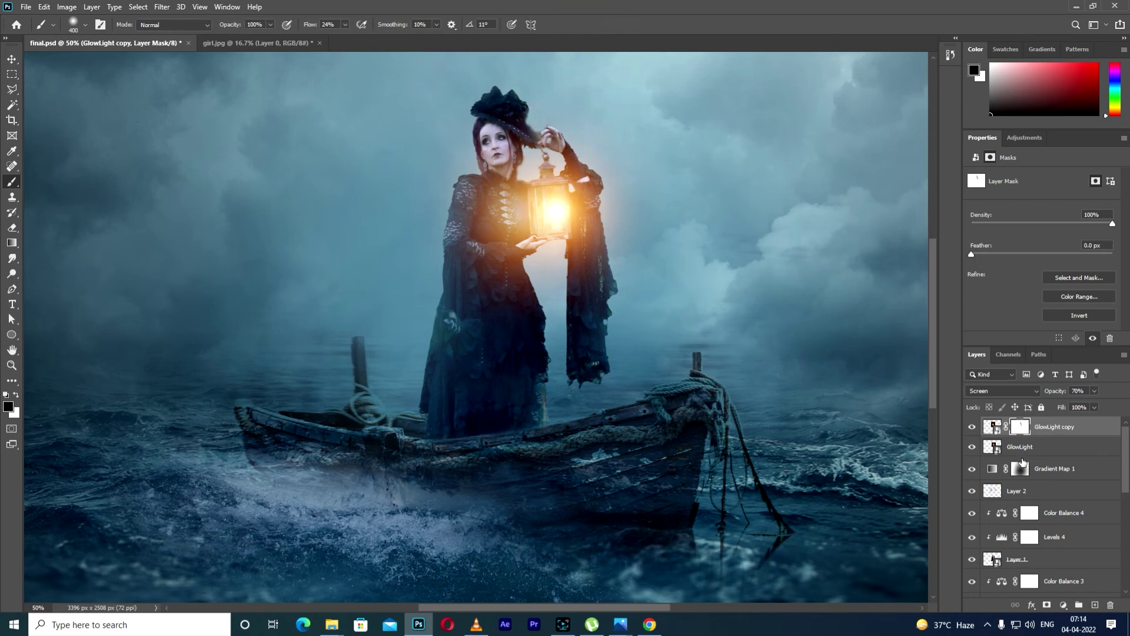
Step: Duplicate the masked GlowLight copy and move the duplicate up to light the area between the woman's face and raised hand
key(ctrl+j)
key(ctrl+t)
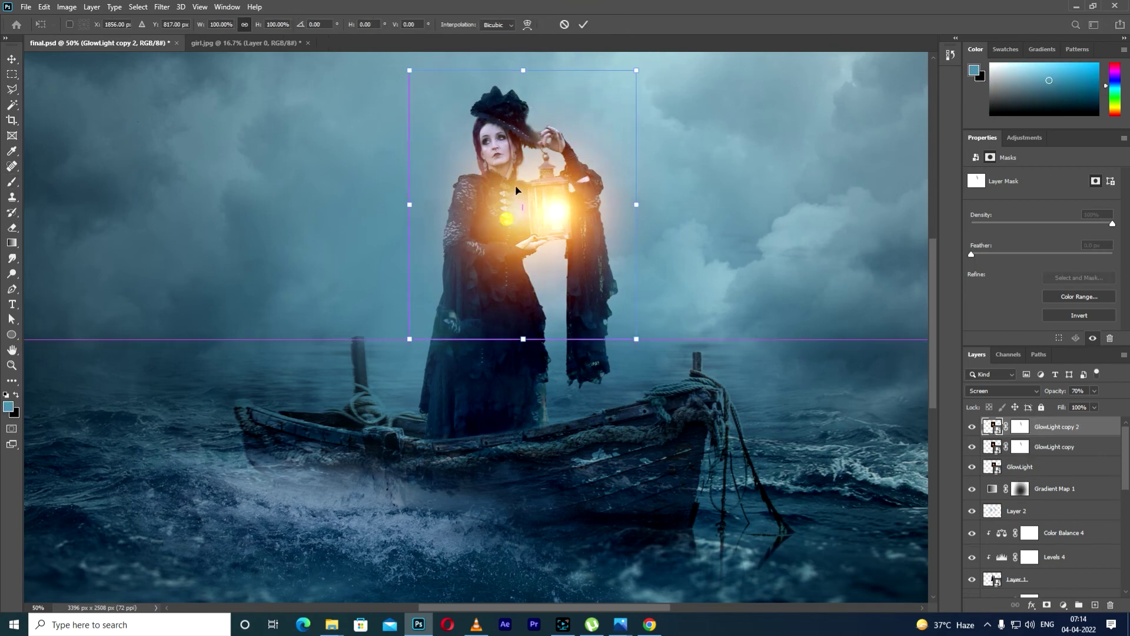
key(ctrl+minus)
key(ctrl+minus)
drag(579, 226, 497, 217)
key(ctrl+plus)
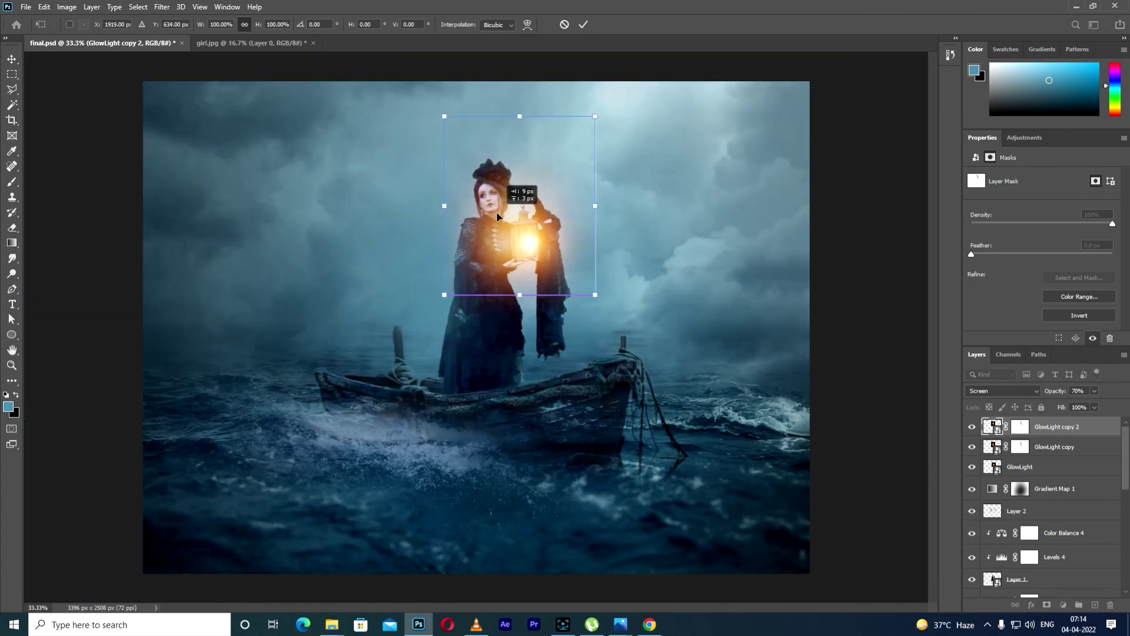
click(583, 24)
key(b)
key(ctrl+plus)
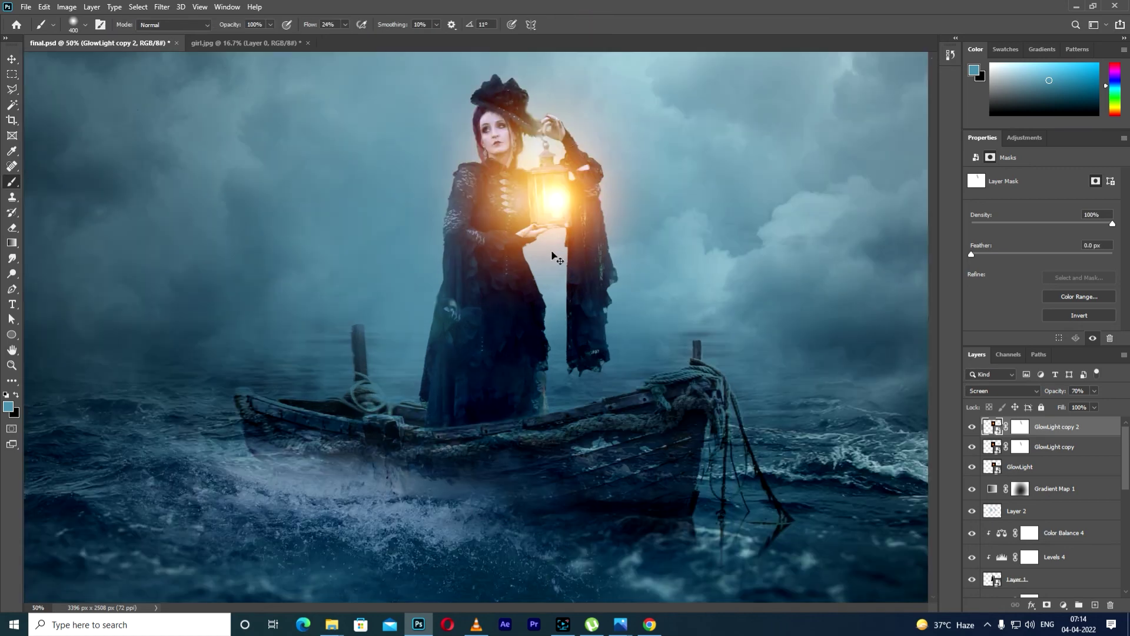
Step: Lower the opacity of GlowLight copy 2 to 51% and of GlowLight copy to 42%
drag(1092, 406, 1082, 410)
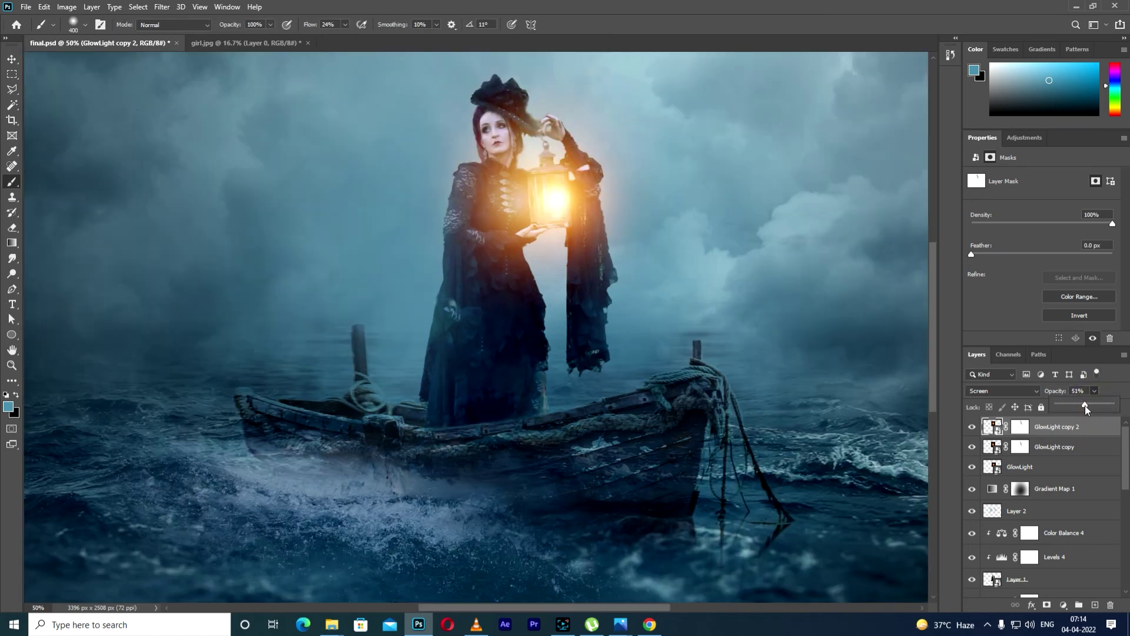
click(1047, 448)
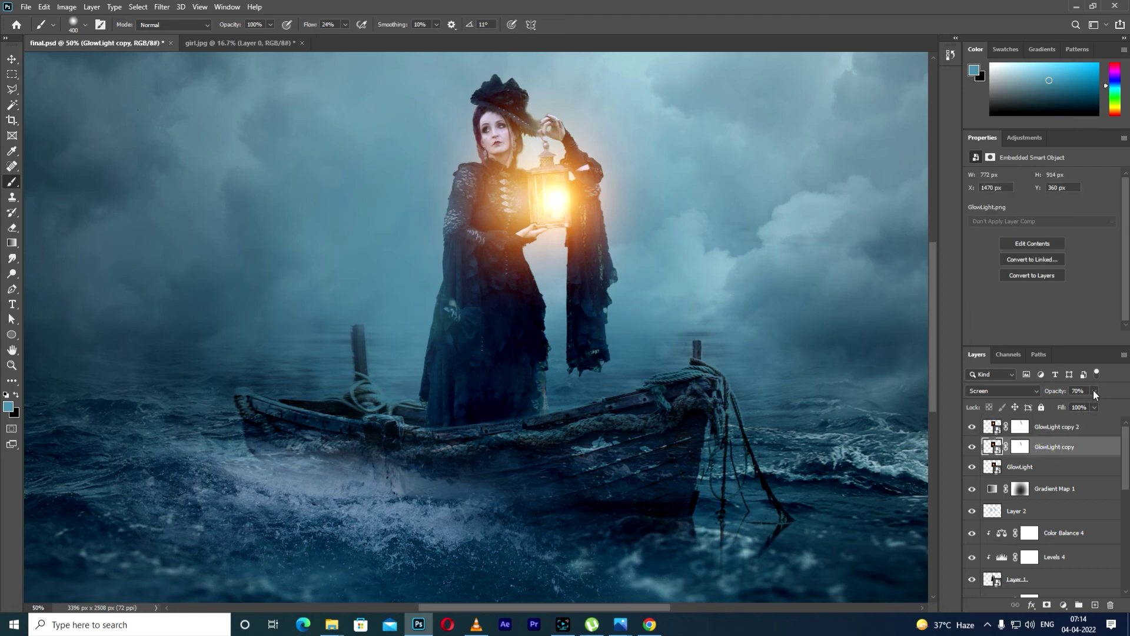
drag(1093, 404, 1080, 404)
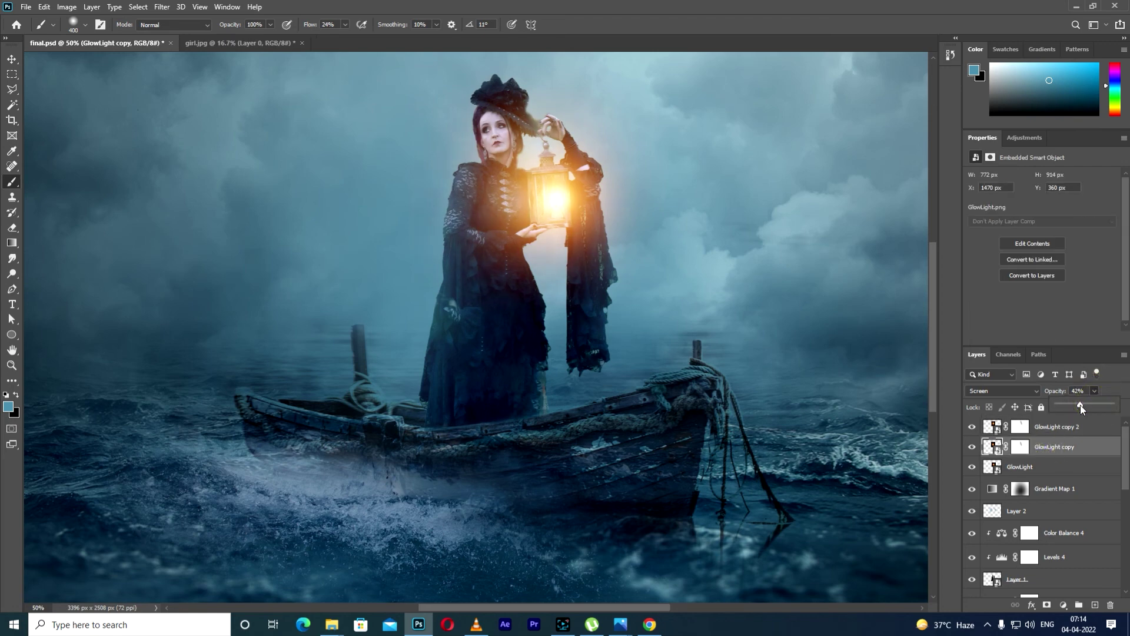
key(ctrl+minus)
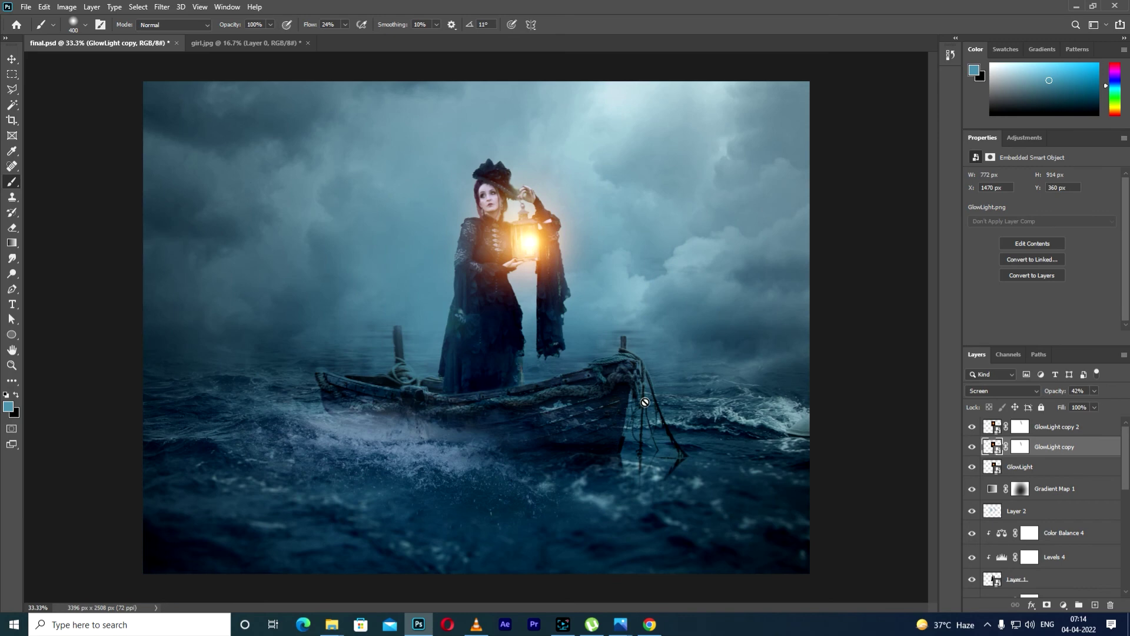
Step: Reduce GlowLight copy 2's opacity to 47% and the original GlowLight layer's opacity to 80%
click(1071, 430)
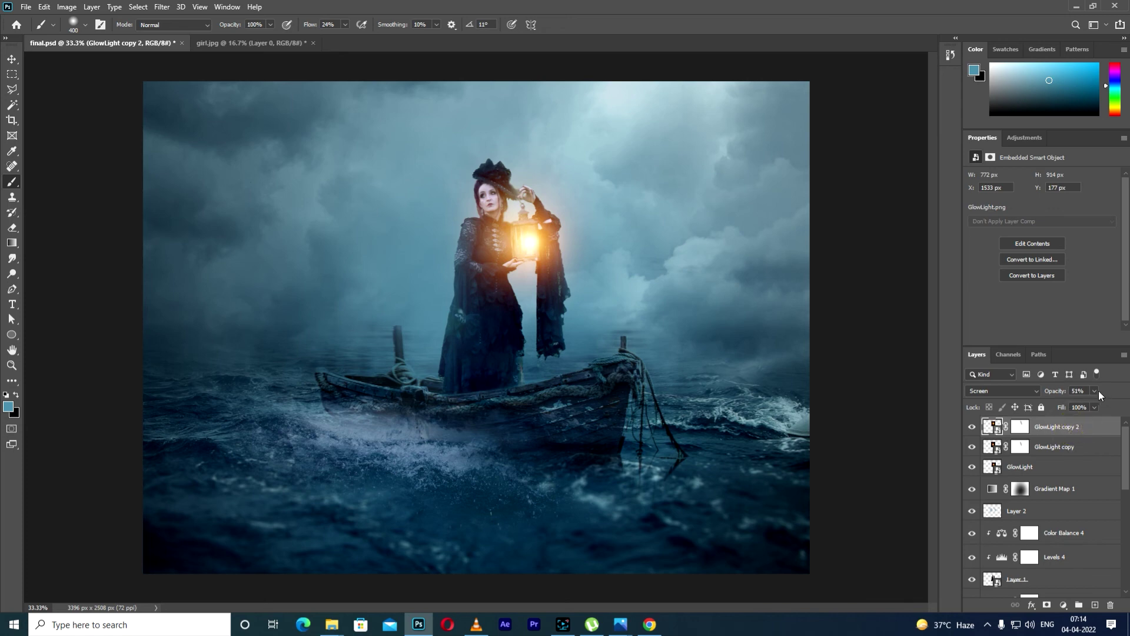
drag(1083, 404, 1083, 405)
click(1032, 465)
click(1095, 392)
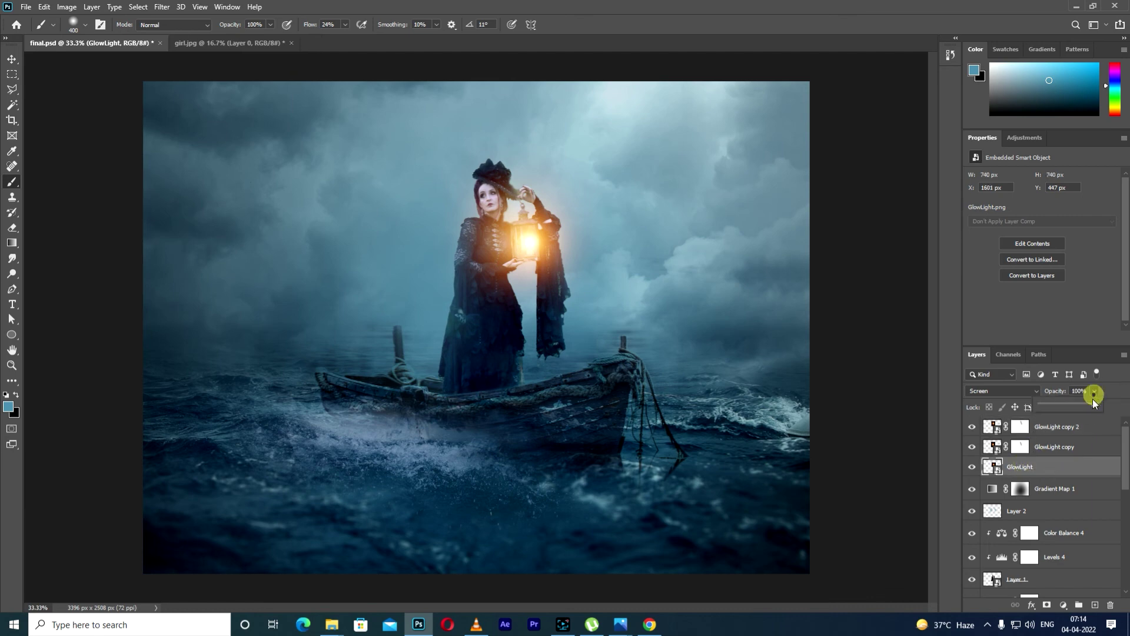
drag(1094, 405, 1071, 405)
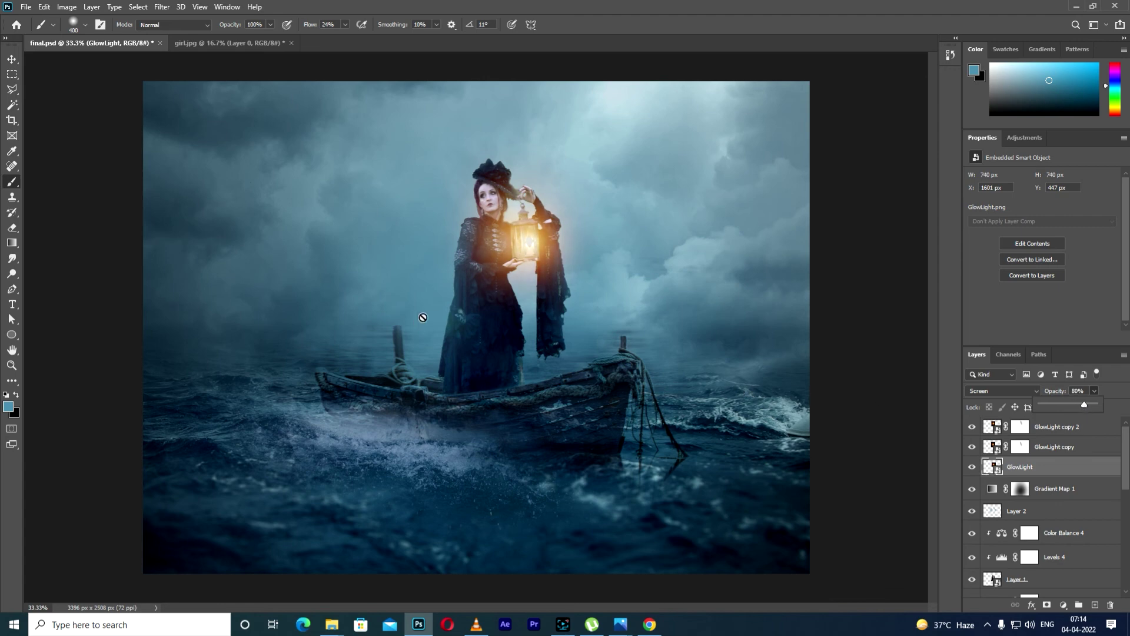
key(ctrl+plus)
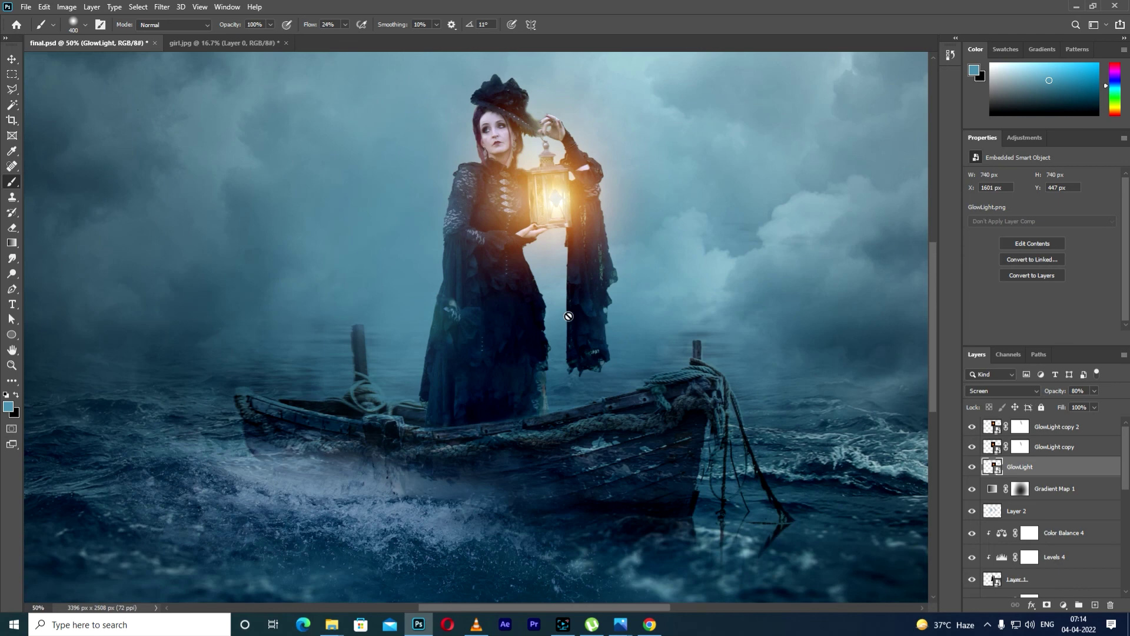
click(12, 59)
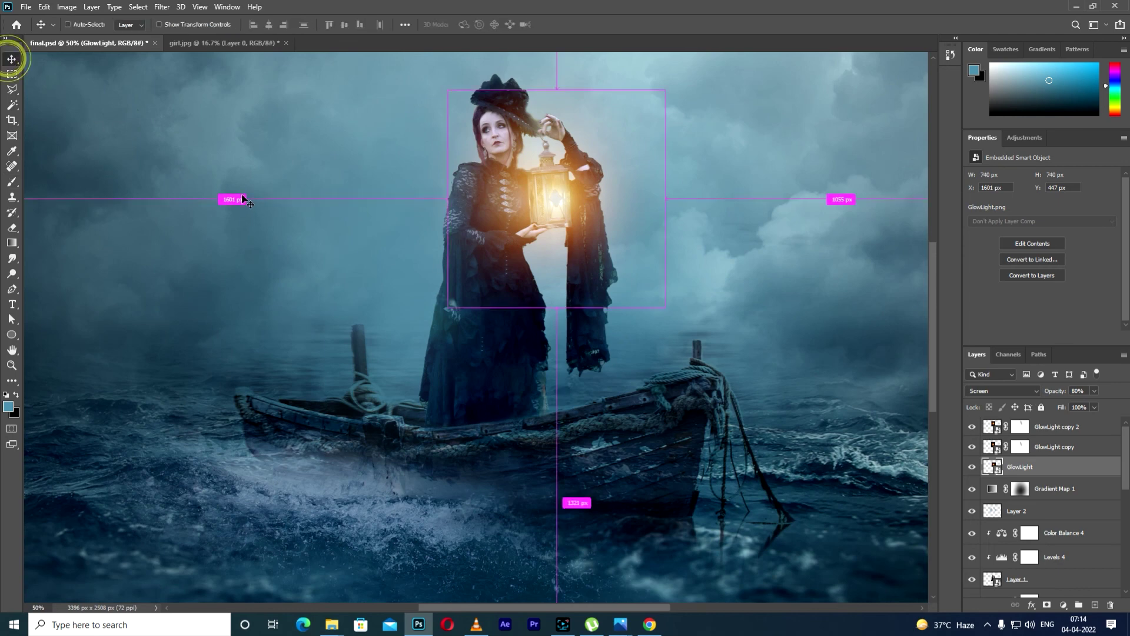
key(ctrl+minus)
click(1054, 446)
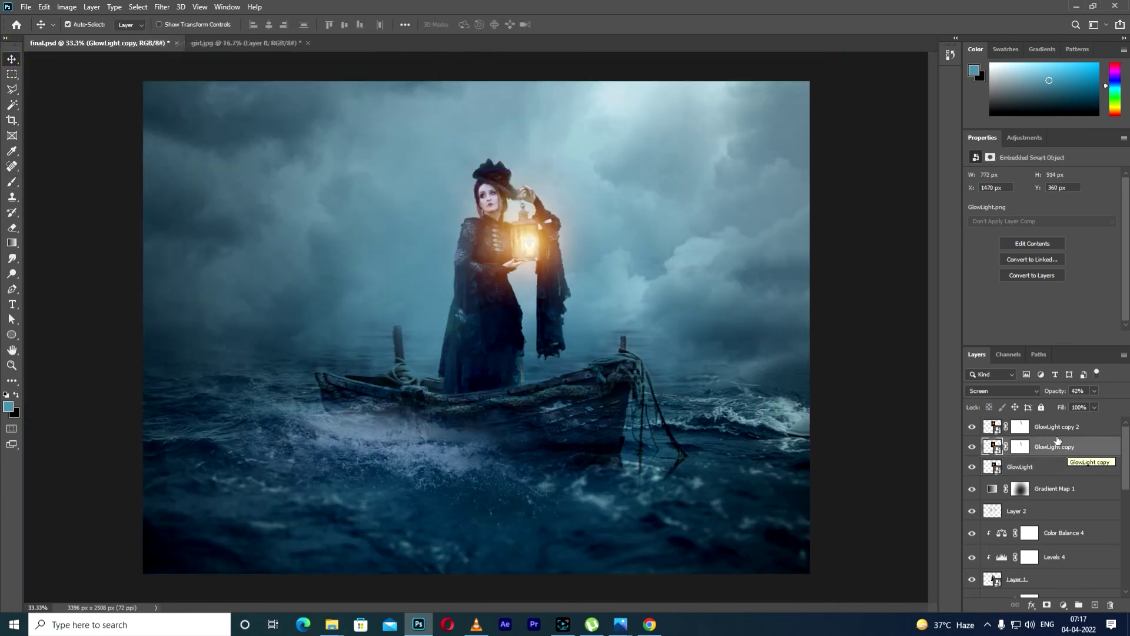
click(1054, 428)
click(1052, 442)
key(ctrl+shift+alt+e)
key(ctrl+z)
Step: Stamp all visible layers into a new layer above GlowLight copy 2 and compare the image with it hidden and shown
click(1060, 433)
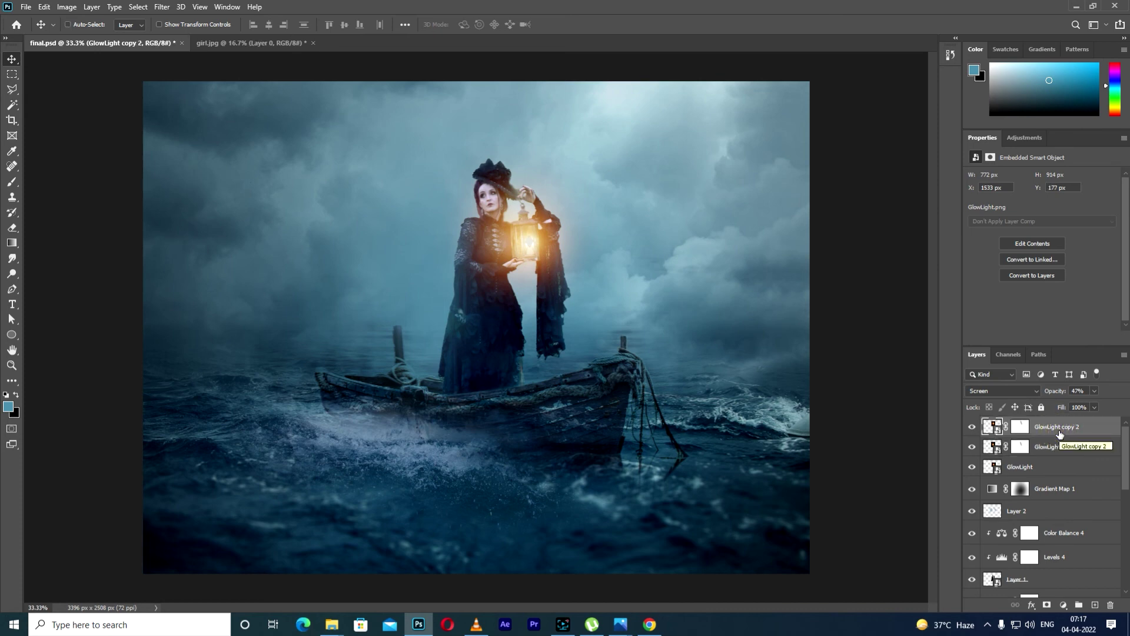
key(ctrl+shift+alt+e)
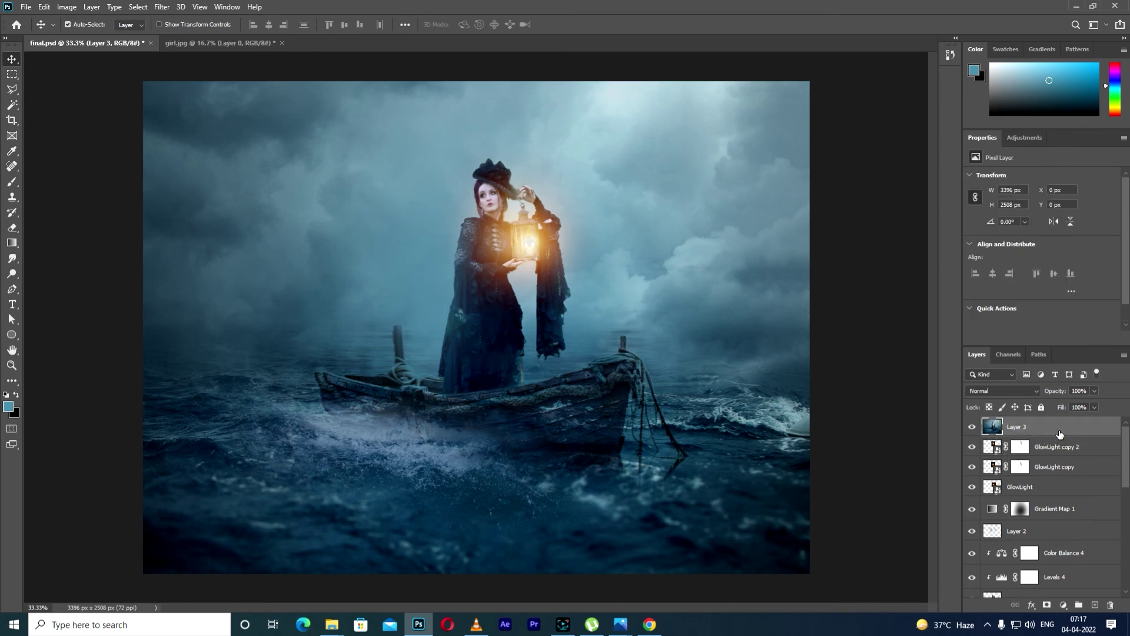
click(972, 427)
click(972, 427)
Step: Grade Layer 3 in Camera Raw: Temperature +3, Tint -9, Exposure -0.35, Contrast +6, Highlights -18, Shadows -7, Whites +32, Blacks -7, Texture -29
click(161, 7)
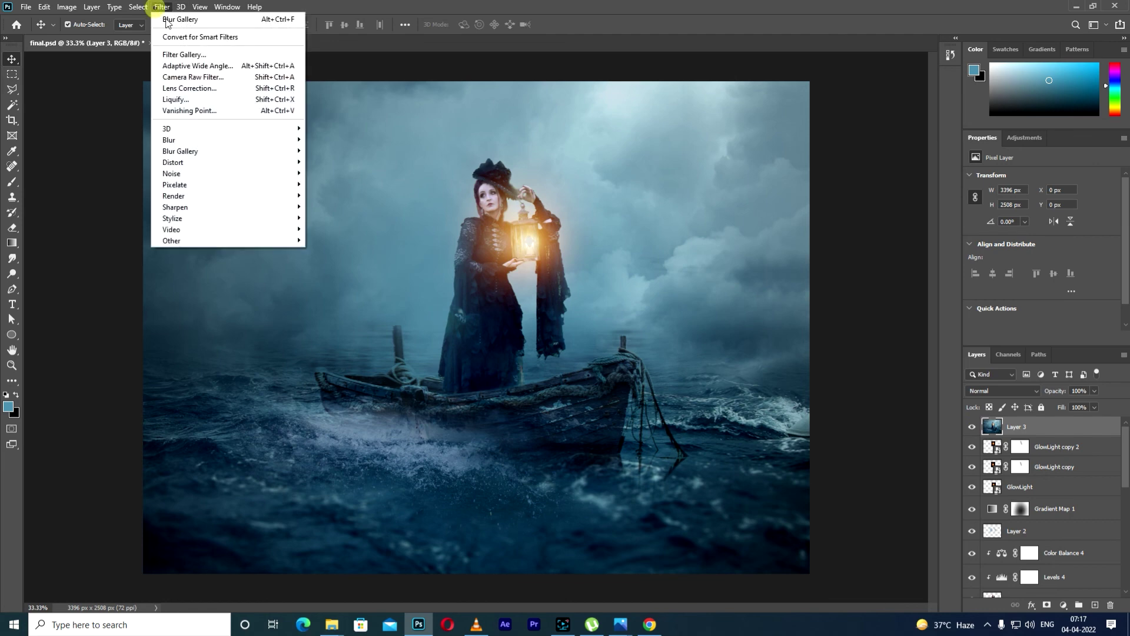
click(209, 77)
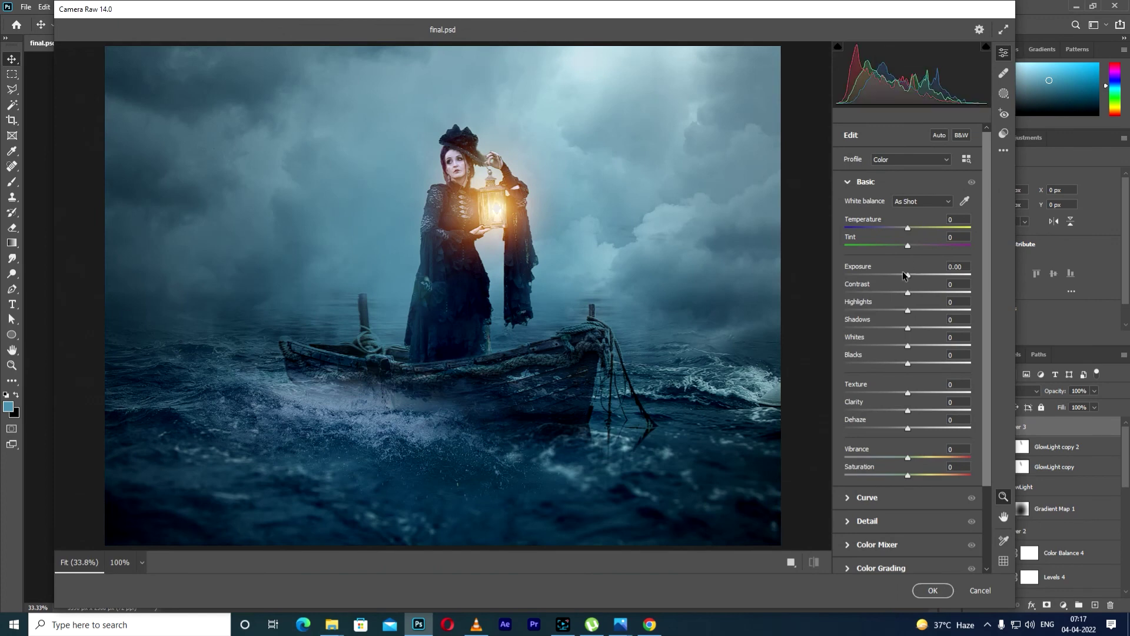
drag(908, 229, 915, 230)
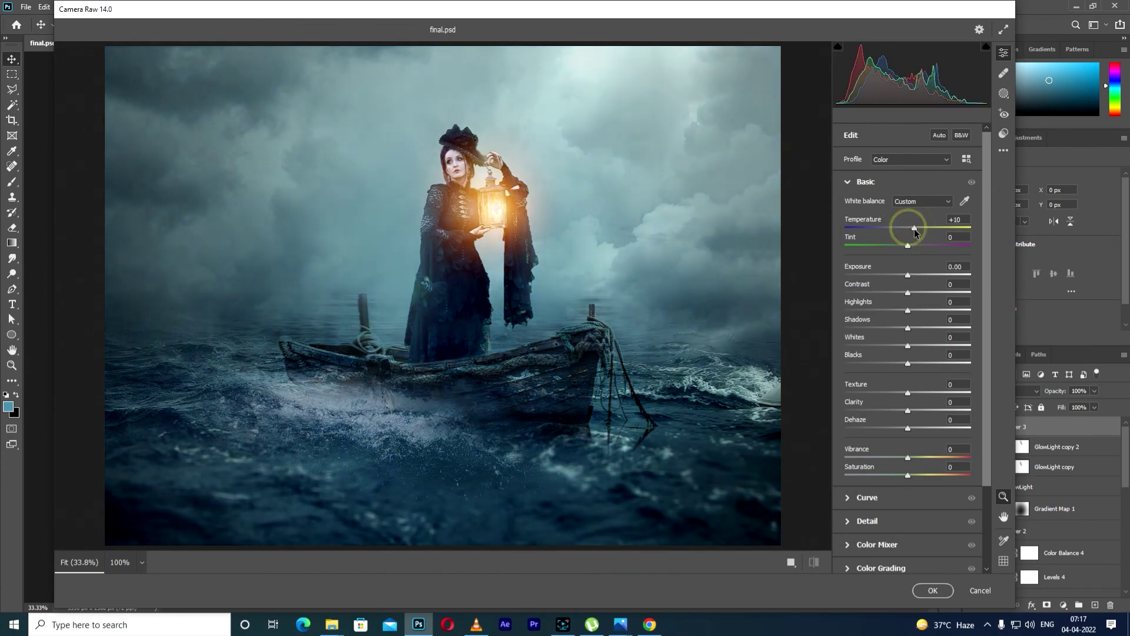
double_click(914, 229)
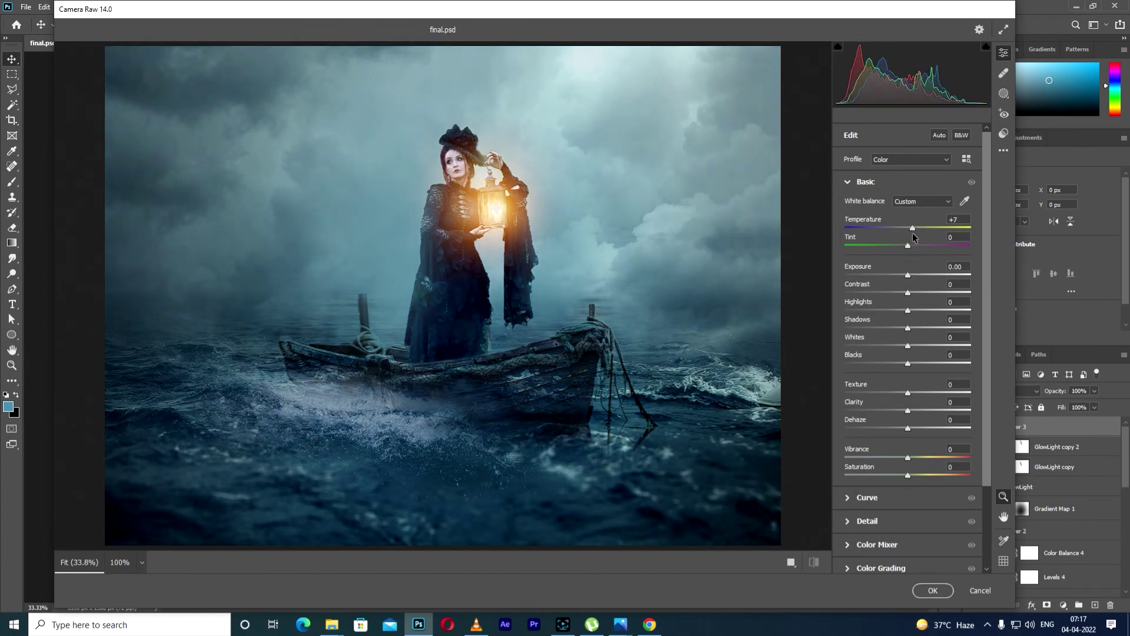
drag(908, 234, 912, 236)
drag(912, 229, 888, 394)
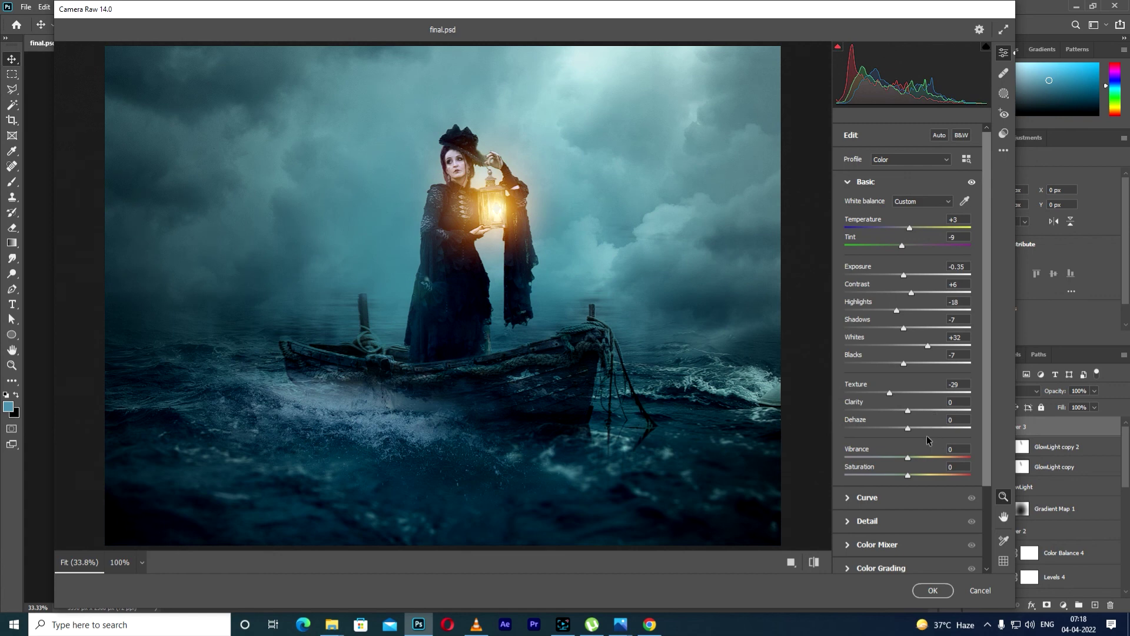
Step: Set Clarity to -4, Dehaze to -9, and Vibrance and Saturation to +7, and apply the Camera Raw grading
drag(907, 411, 903, 445)
mouse_move(908, 458)
mouse_down()
mouse_move(909, 477)
mouse_move(922, 476)
mouse_move(909, 479)
mouse_up()
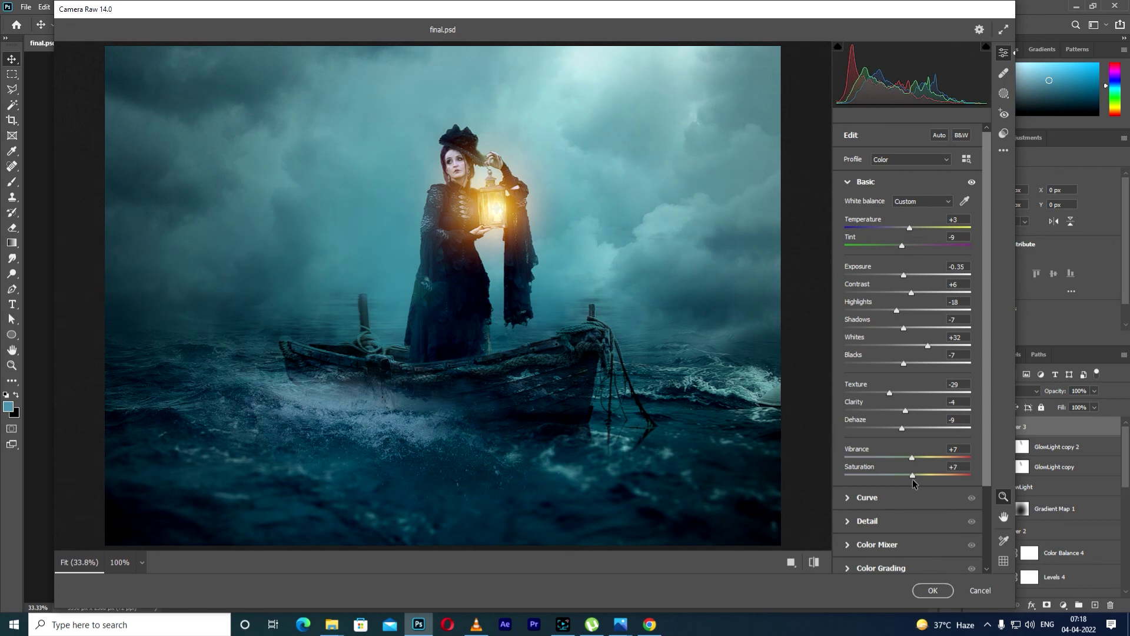
click(932, 590)
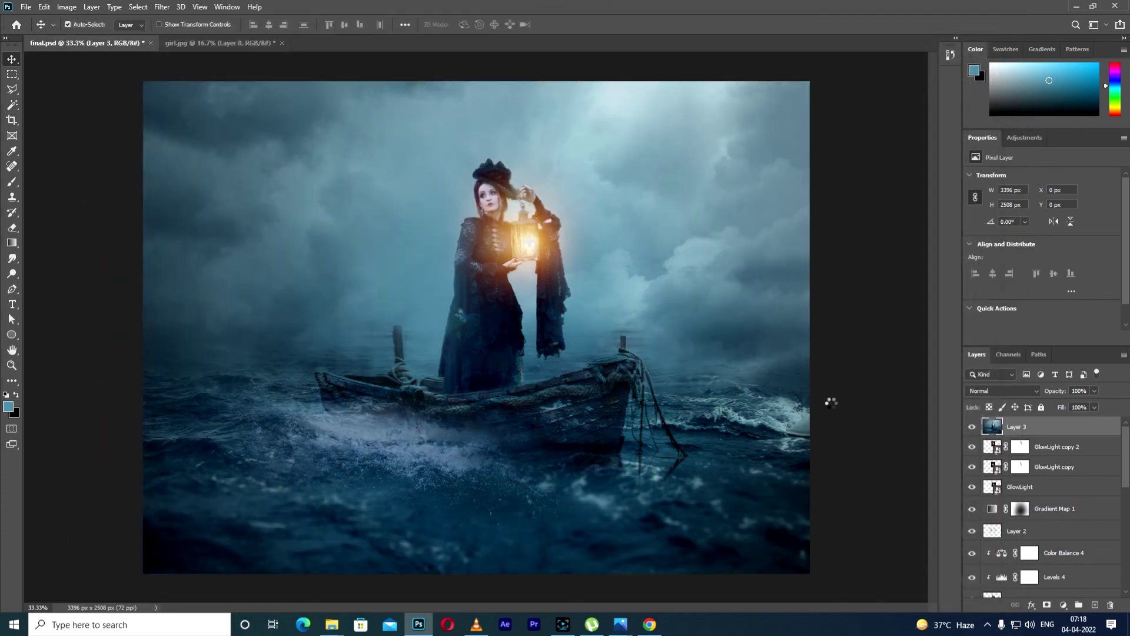
Step: Compare the image before and after the Camera Raw grading by repeatedly hiding and showing Layer 3
click(971, 429)
click(971, 429)
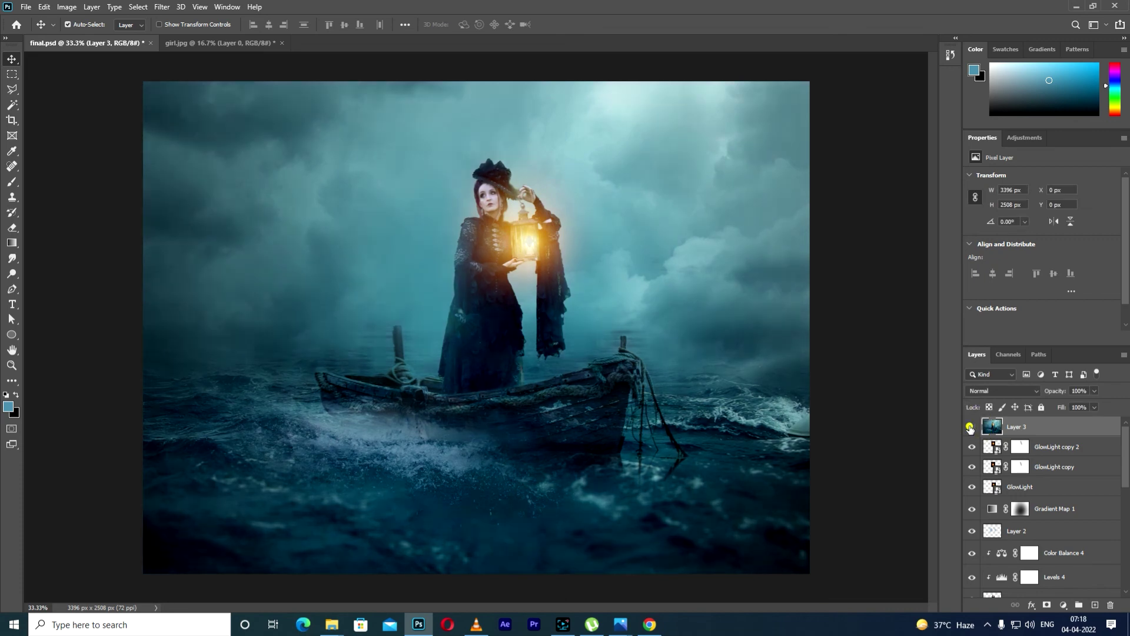
click(970, 428)
click(970, 428)
click(970, 428)
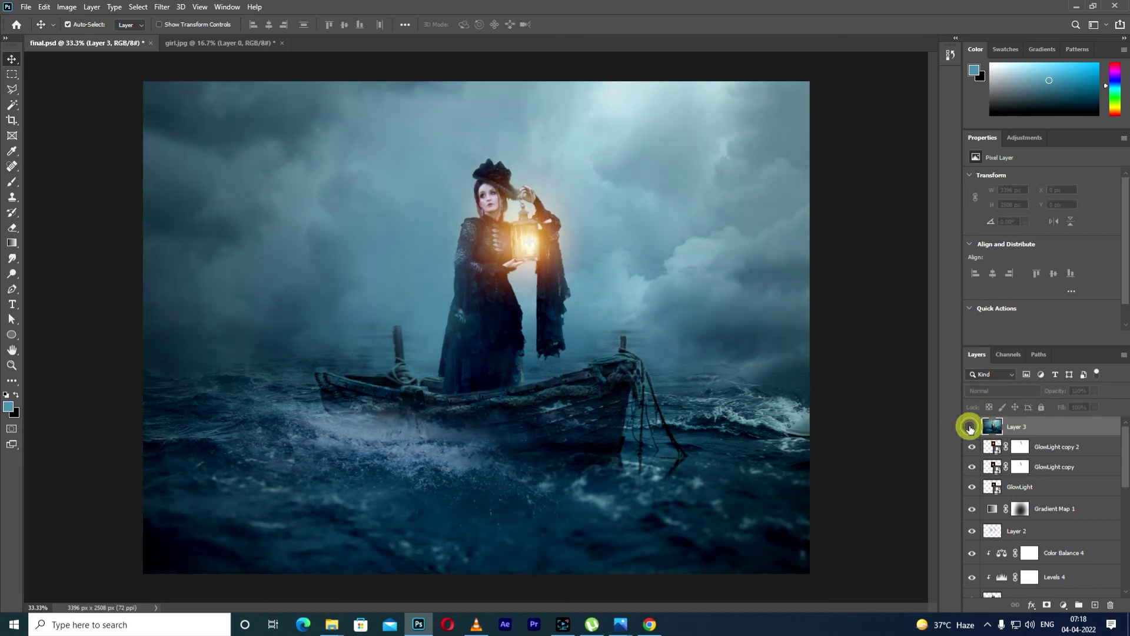
click(971, 429)
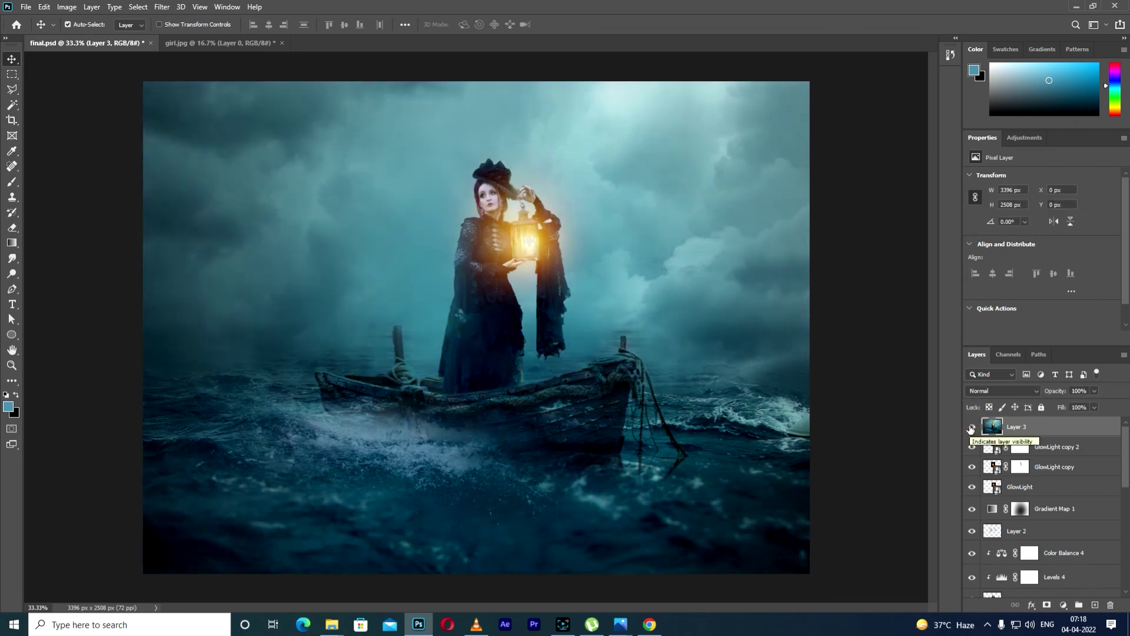
click(970, 429)
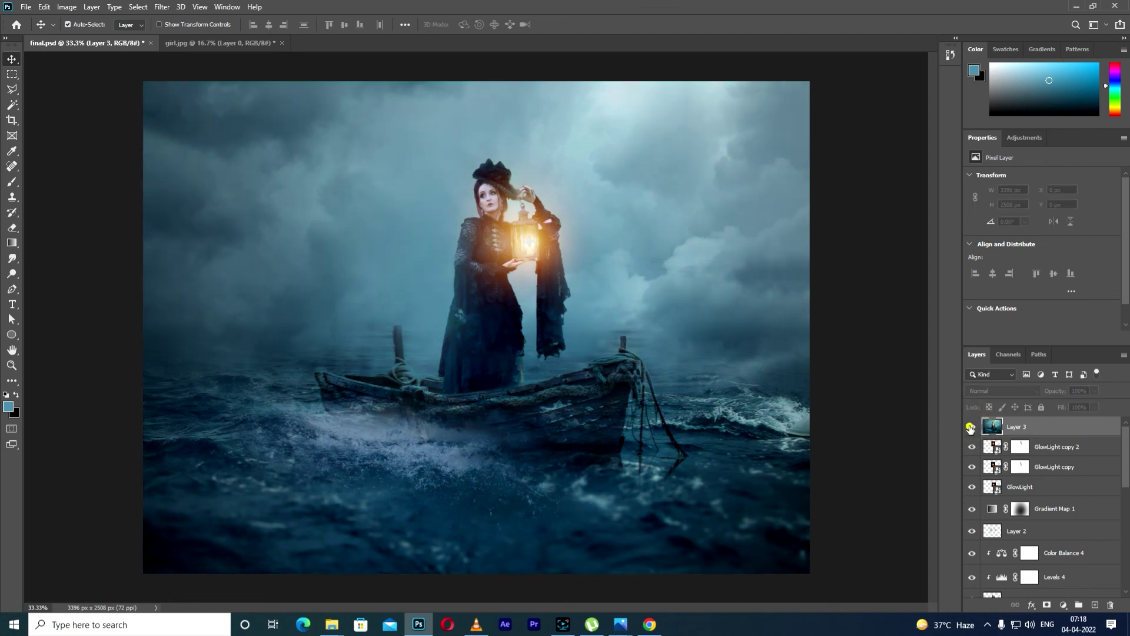
click(971, 428)
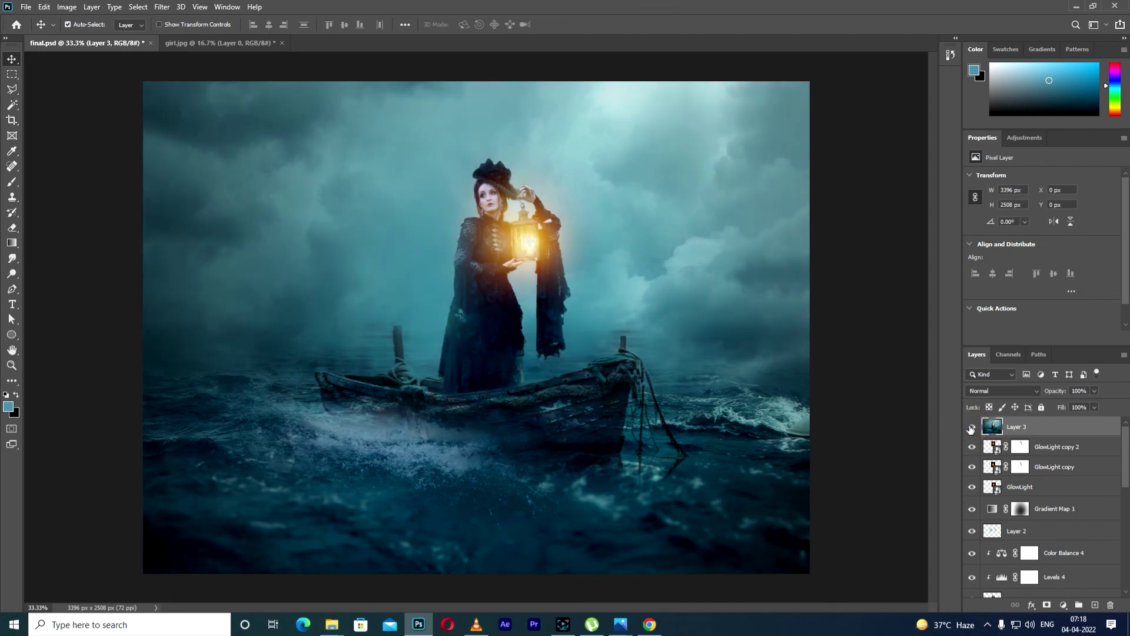